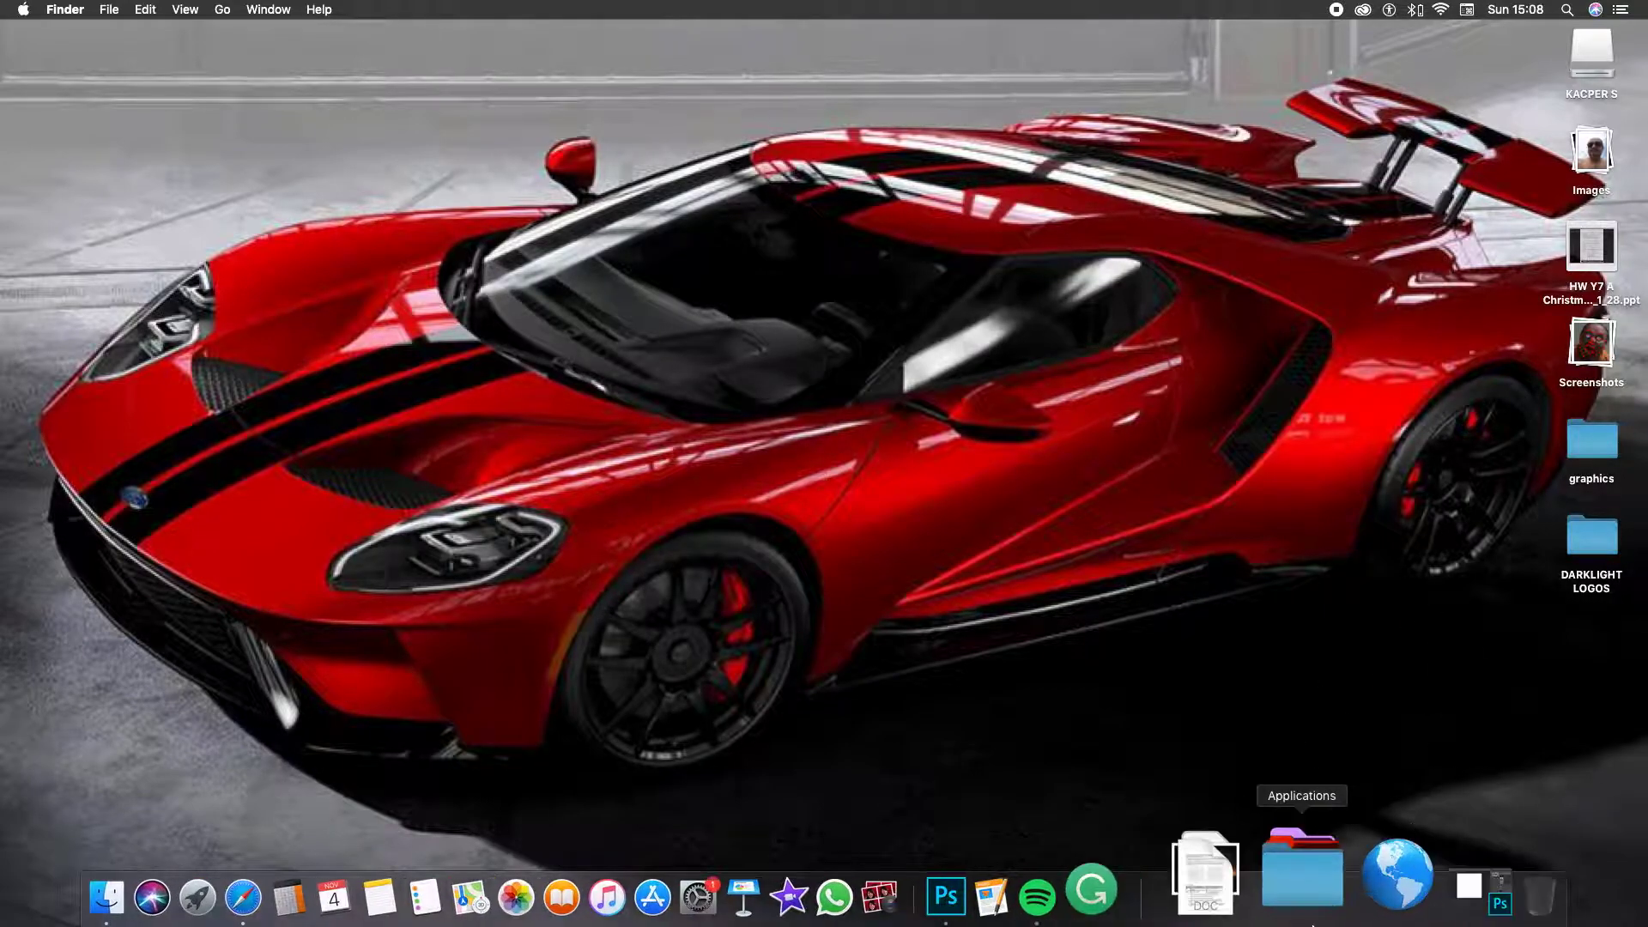
Switch to Photoshop and open batman logo-original.psd from the batman bg's folder
{"action": "left_click", "coordinate": [1378, 901]}
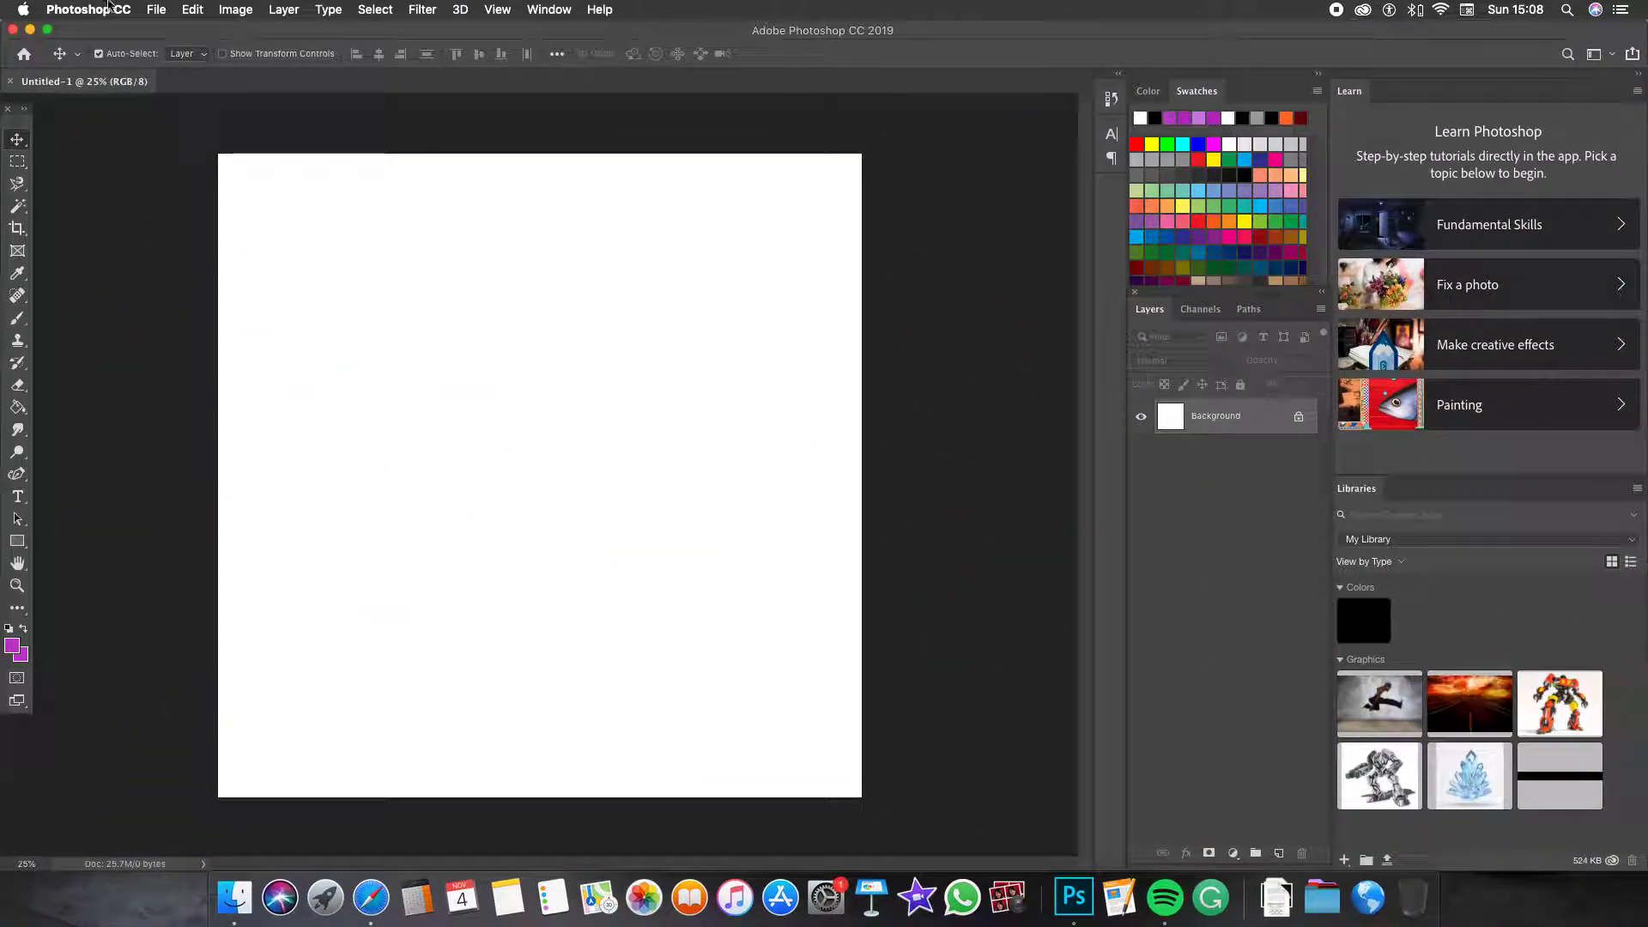
{"action": "left_click", "coordinate": [156, 9]}
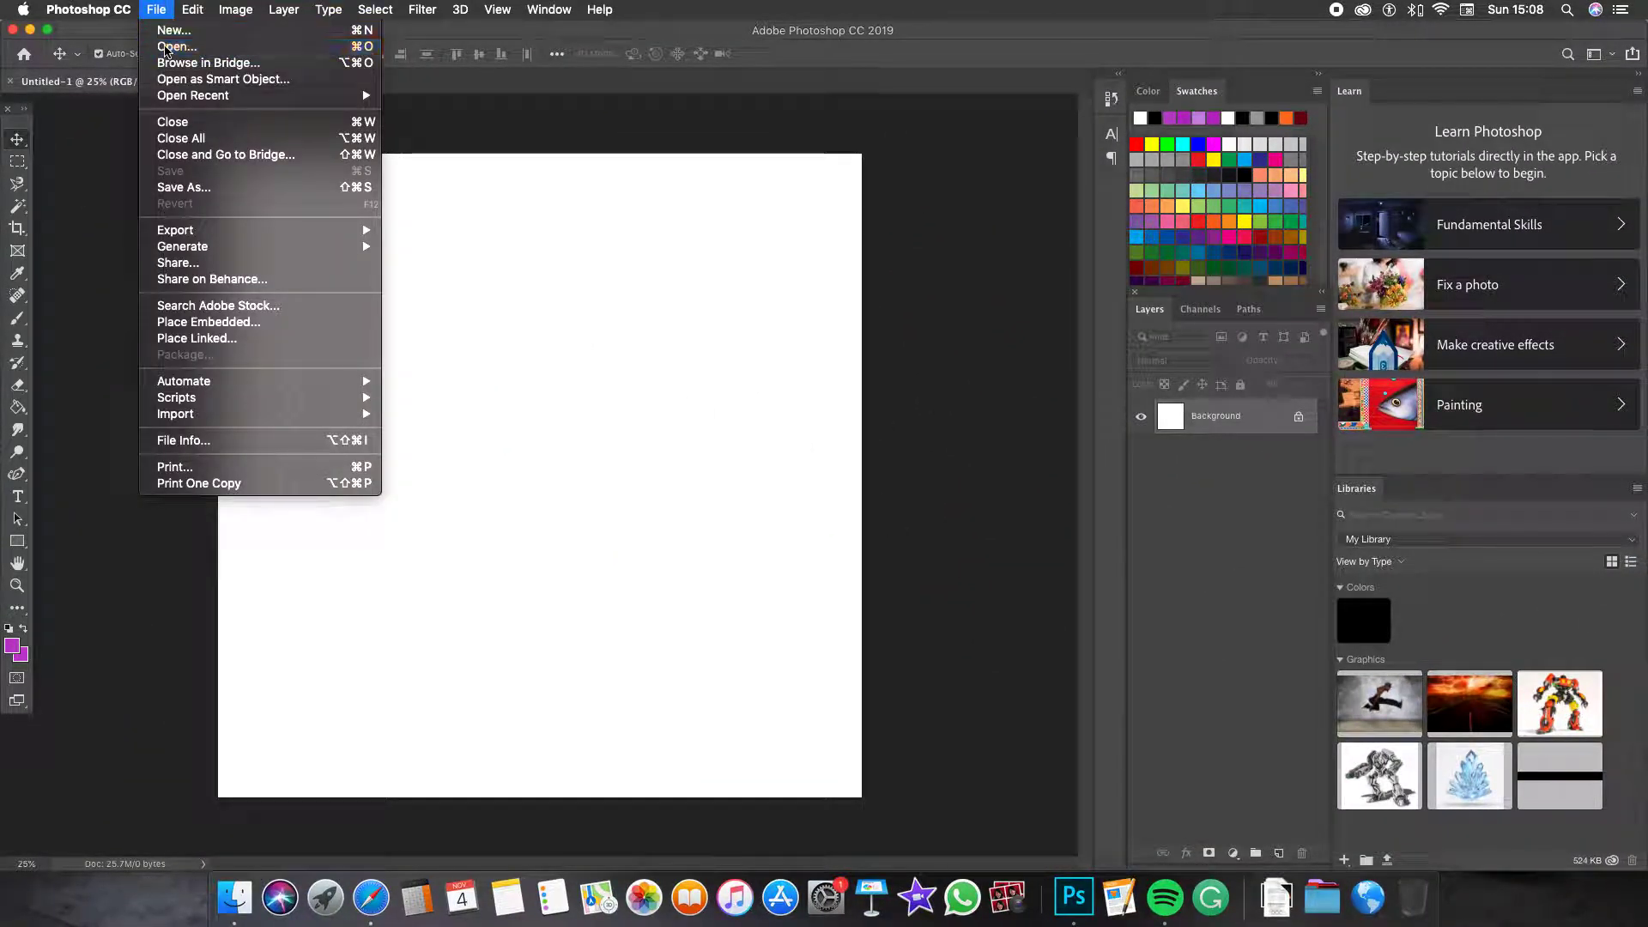
{"action": "left_click", "coordinate": [168, 47]}
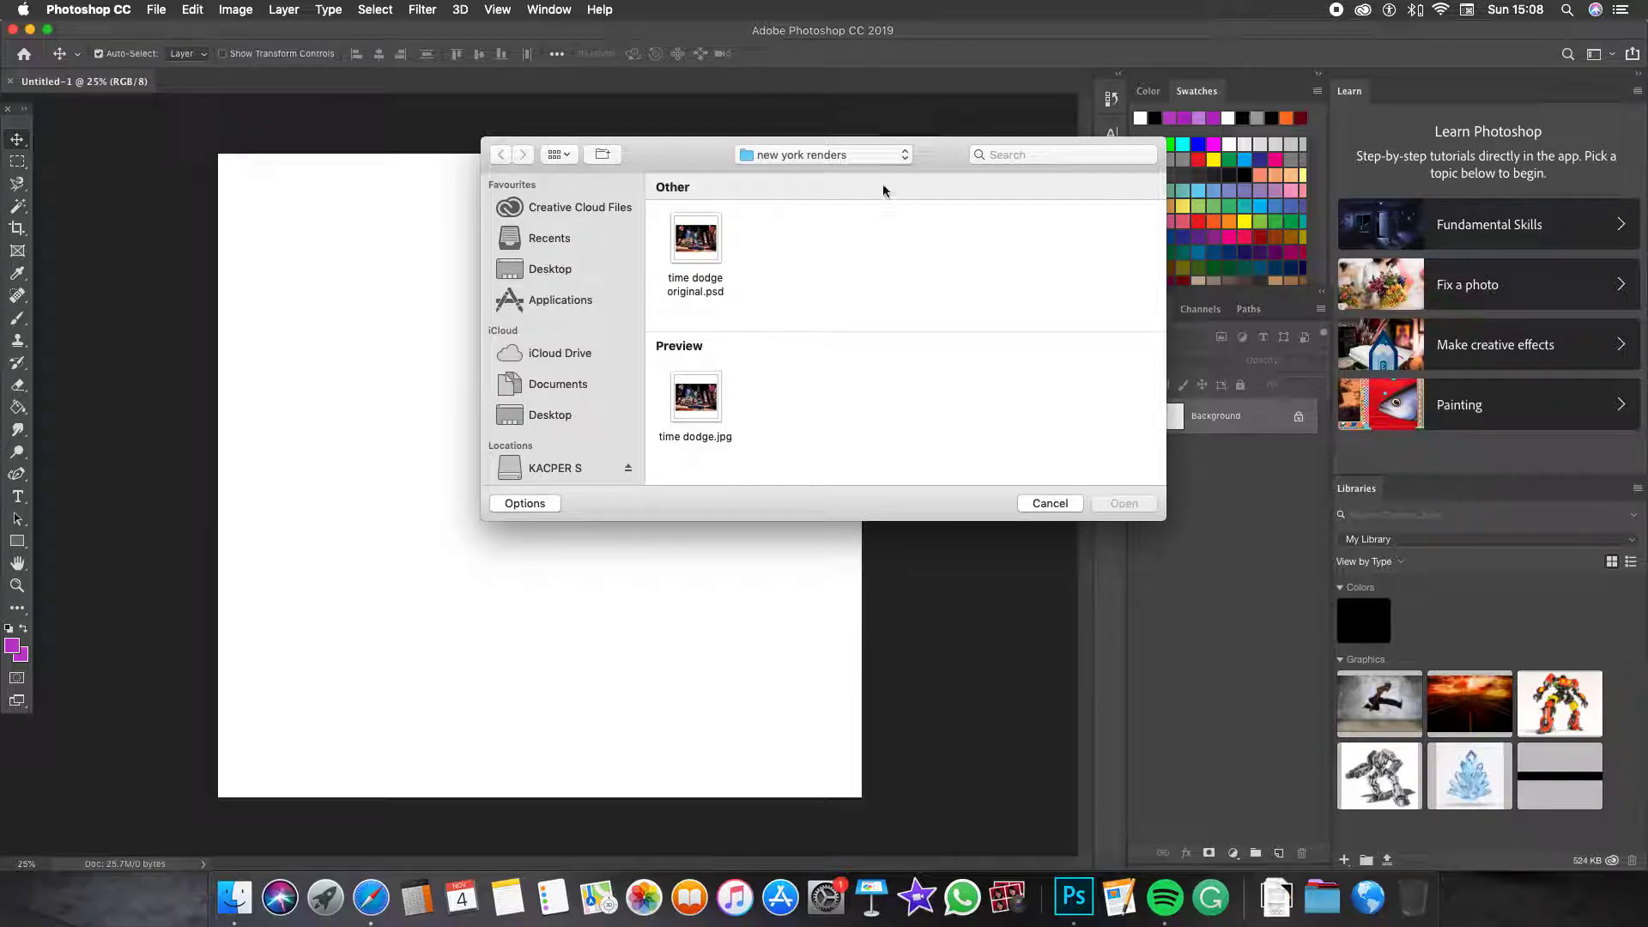
{"action": "left_click", "coordinate": [904, 156]}
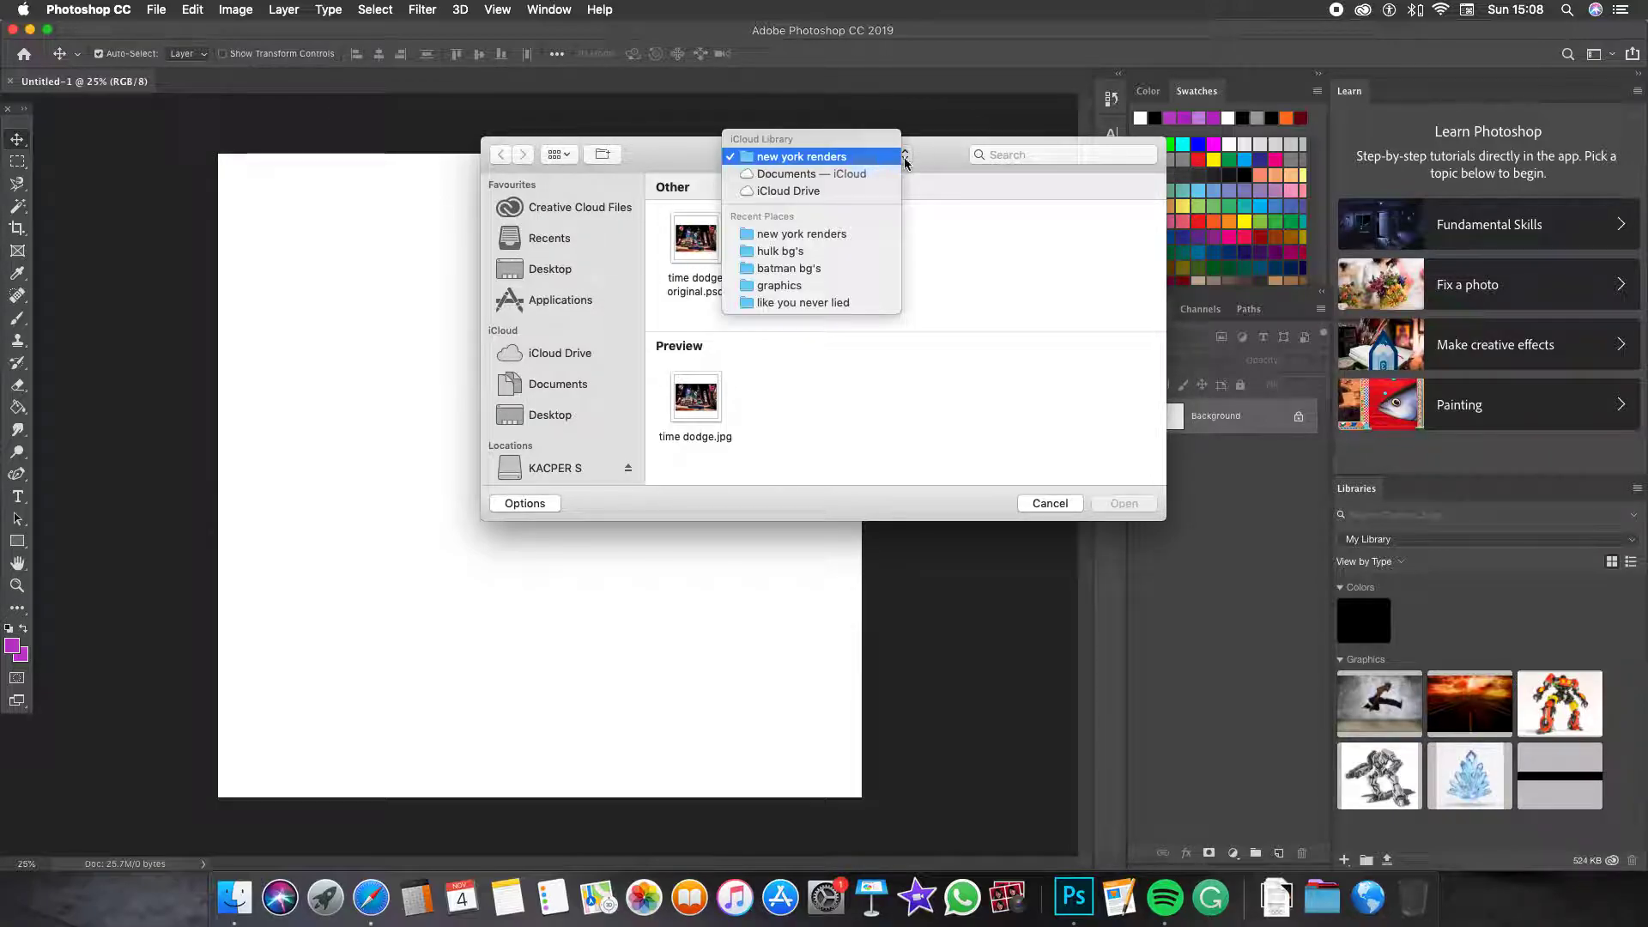
{"action": "left_click", "coordinate": [827, 271]}
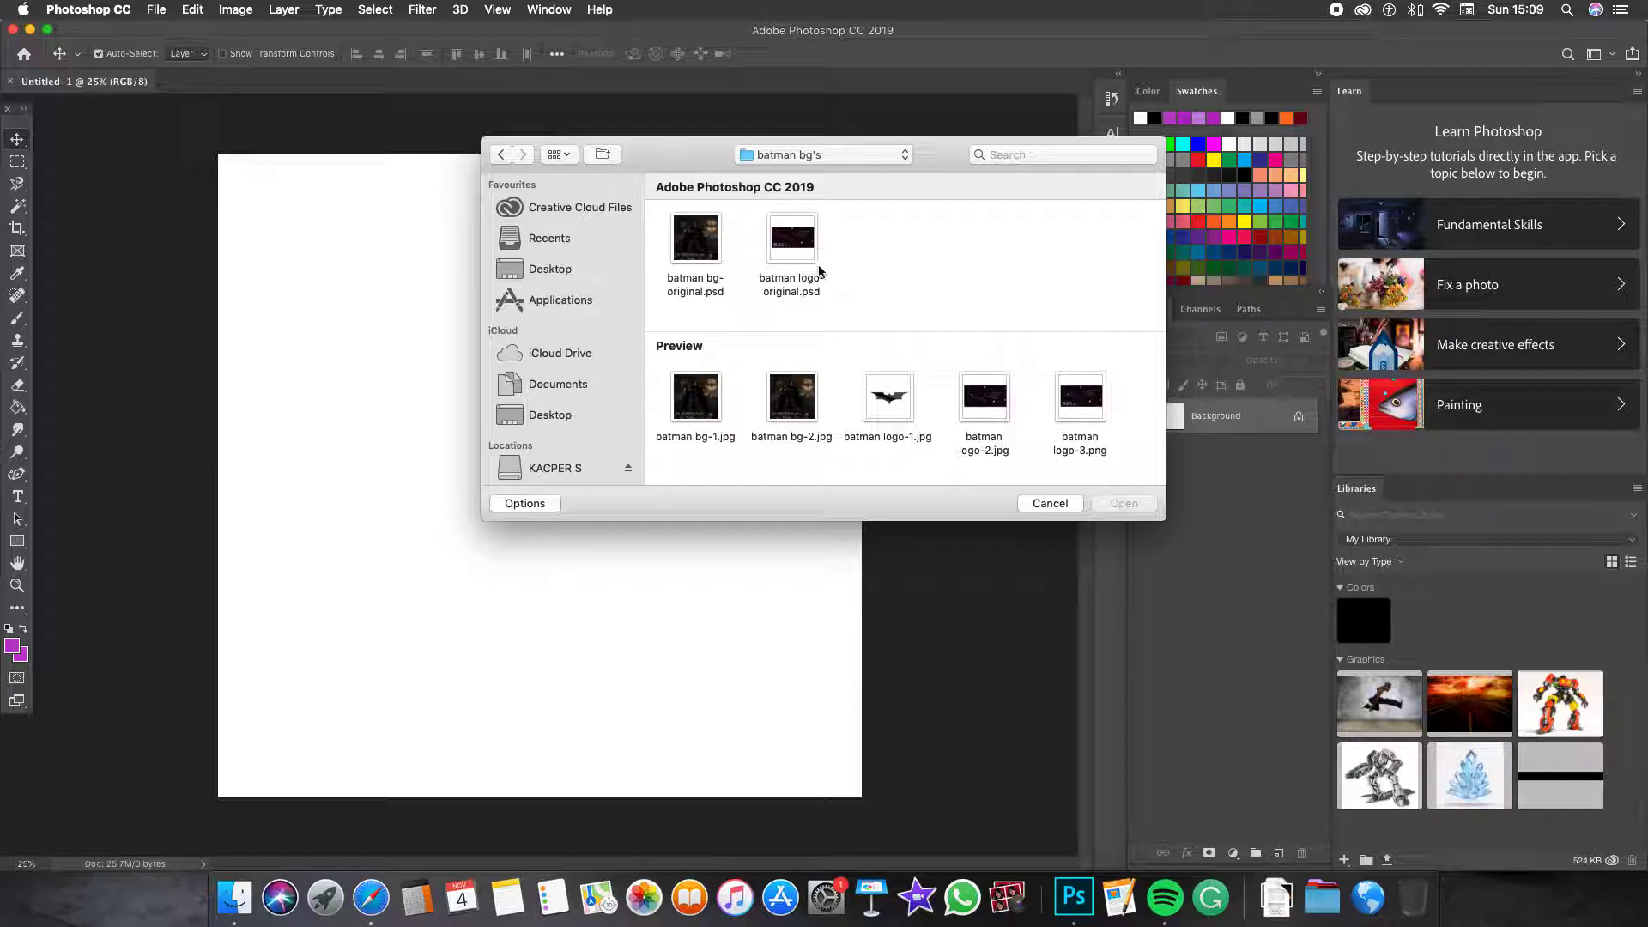
{"action": "left_click", "coordinate": [789, 252]}
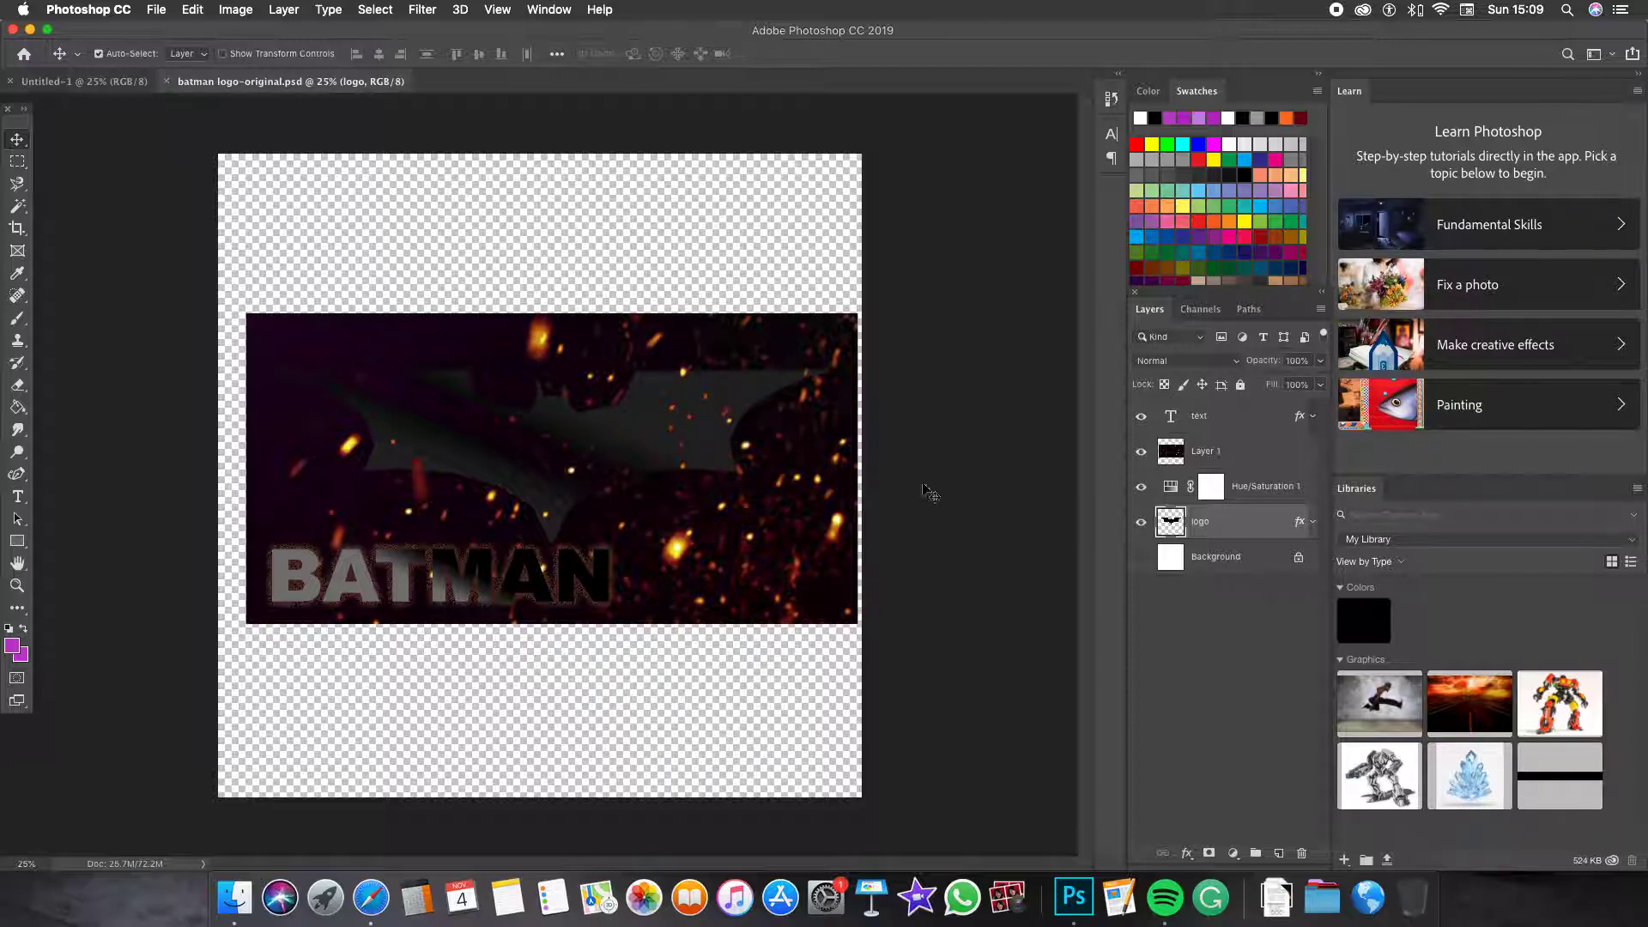
Hide the text, Layer 1 and Hue/Saturation 1 layers to inspect the bare logo, and show them again
{"action": "left_click_drag", "start_coordinate": [1145, 442], "coordinate": [1141, 487]}
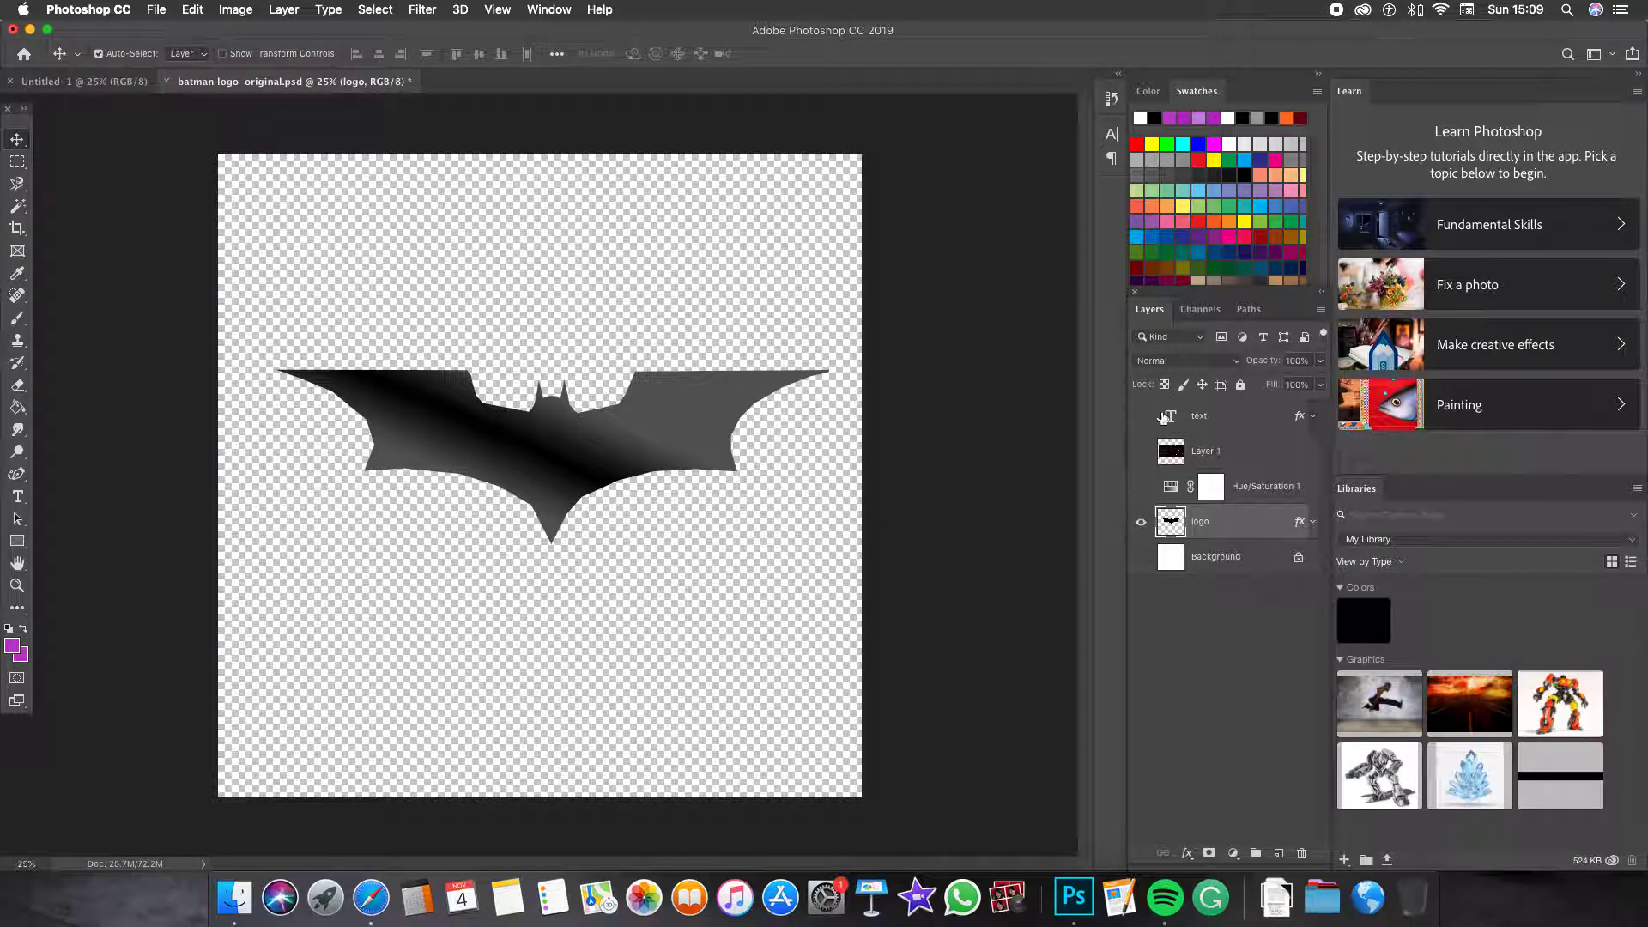
{"action": "left_click_drag", "start_coordinate": [1140, 418], "coordinate": [1132, 504]}
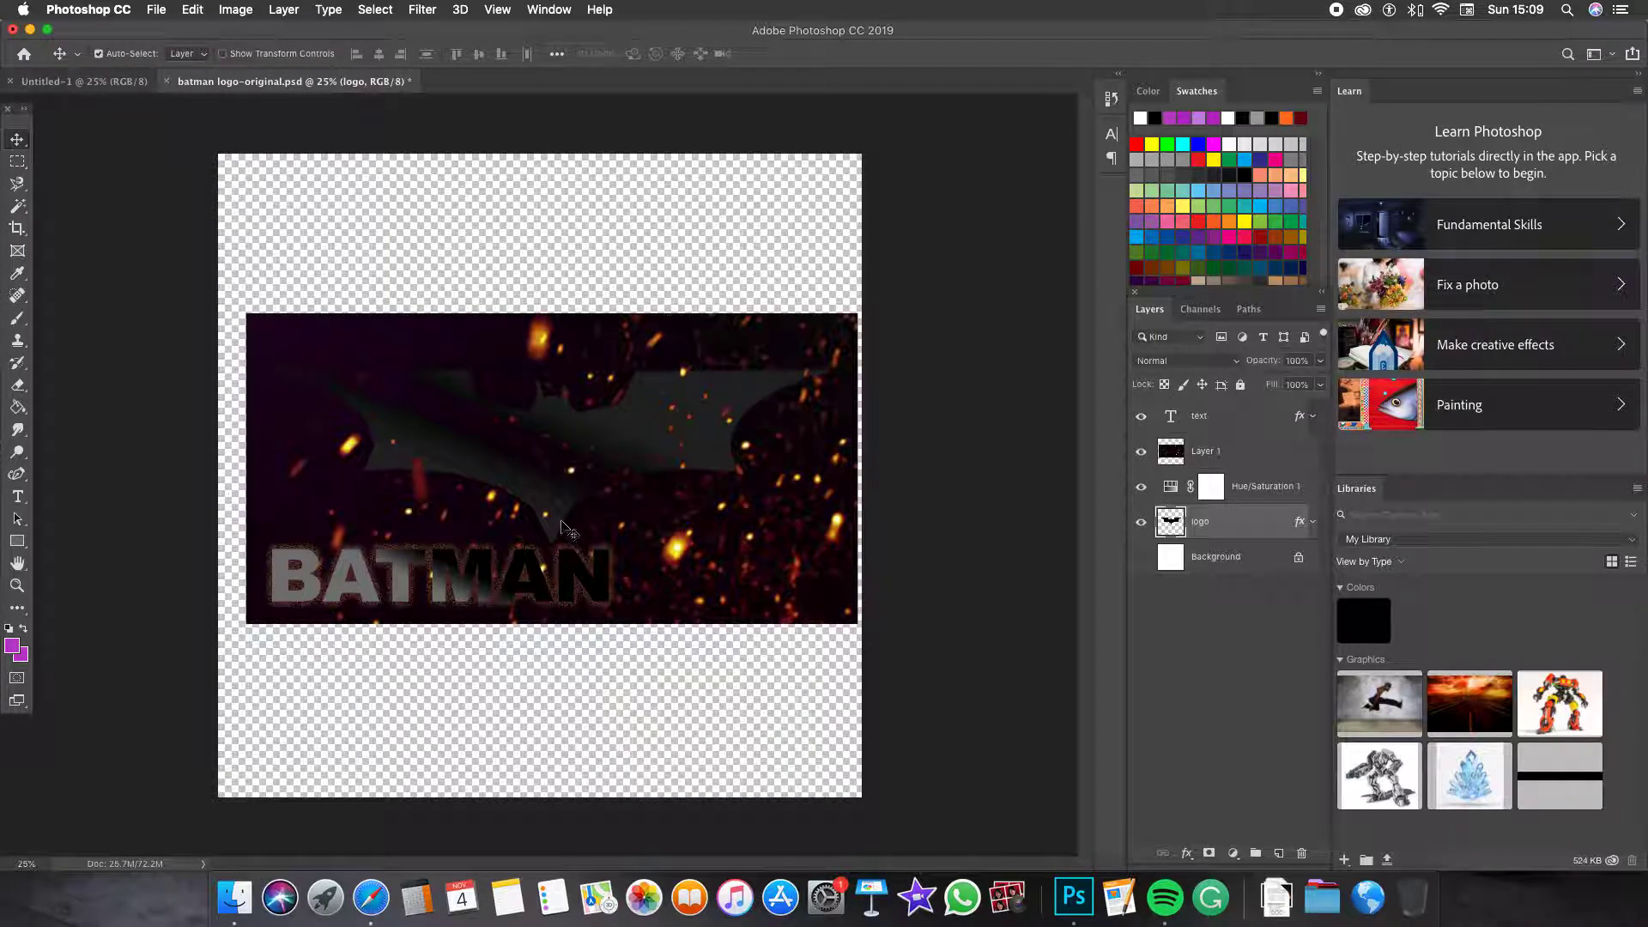
{"action": "left_click", "coordinate": [120, 86]}
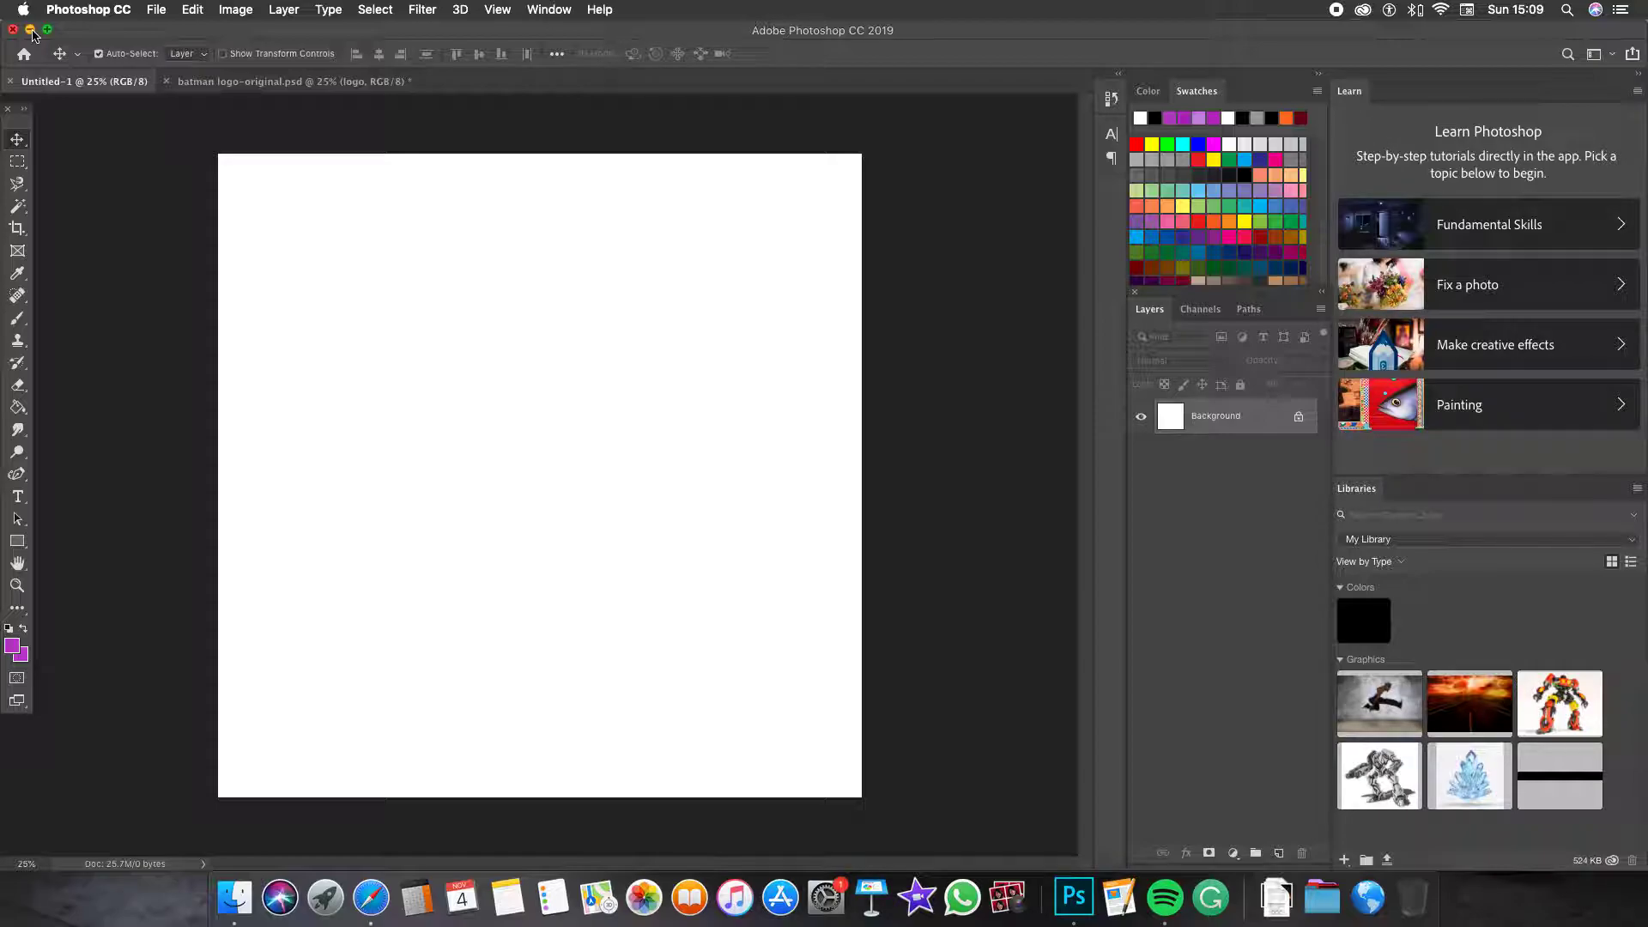
{"action": "left_click", "coordinate": [245, 81]}
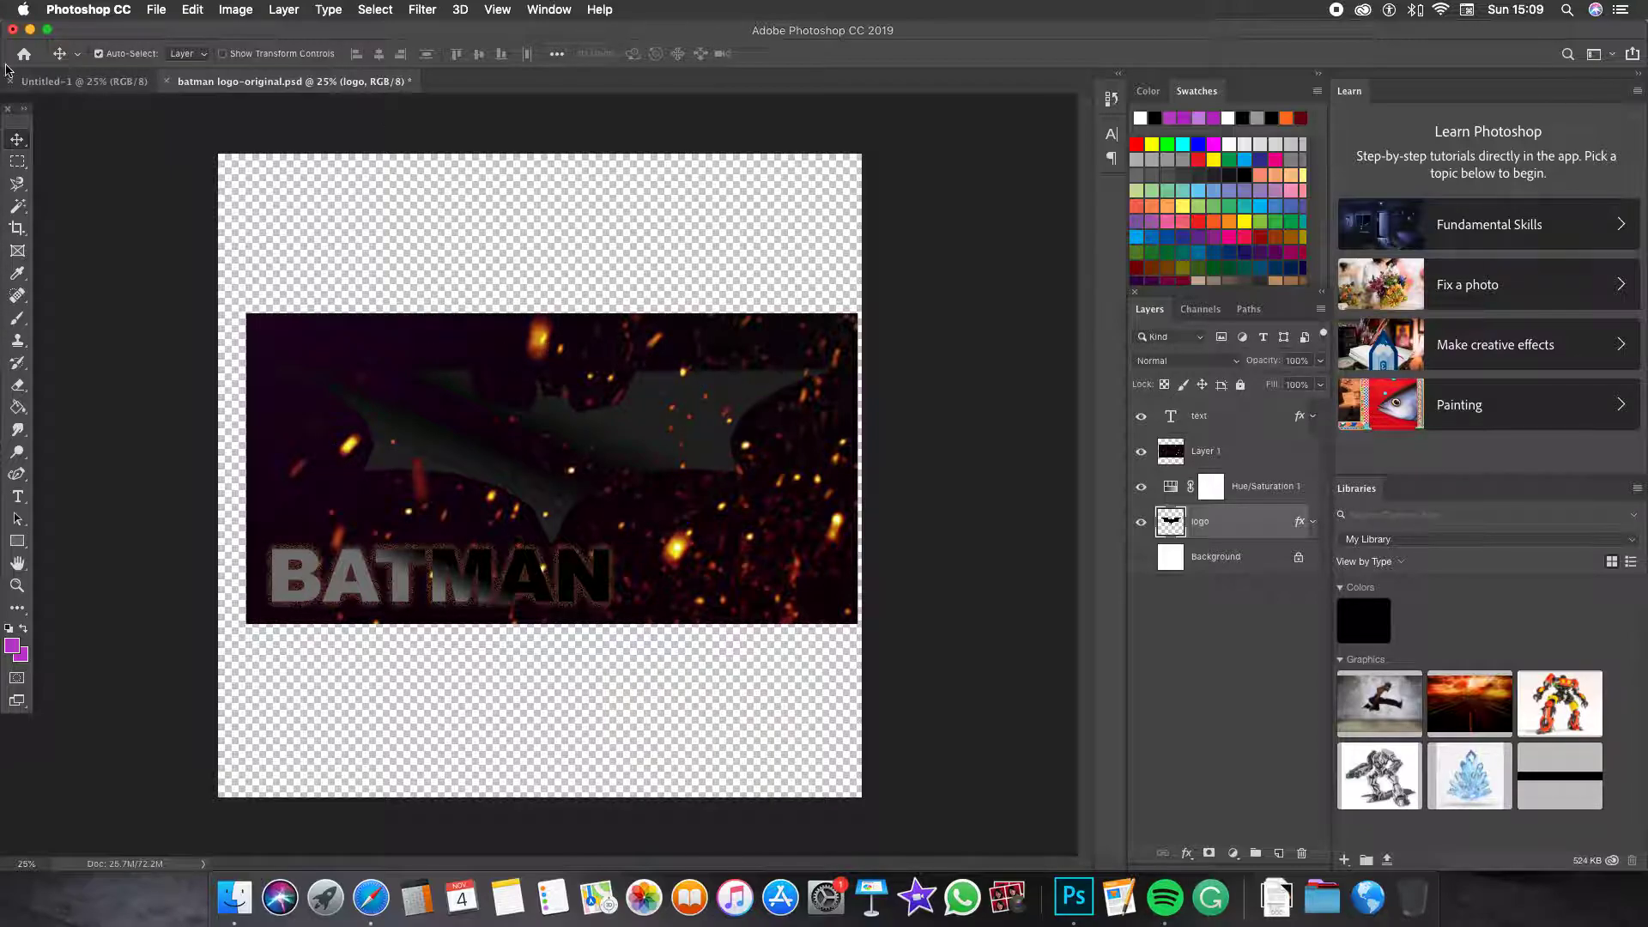
Leave Photoshop on the Untitled-1 document, switch to Safari and search Google Images for "batman logos"
{"action": "left_click", "coordinate": [41, 82]}
{"action": "left_click", "coordinate": [31, 30]}
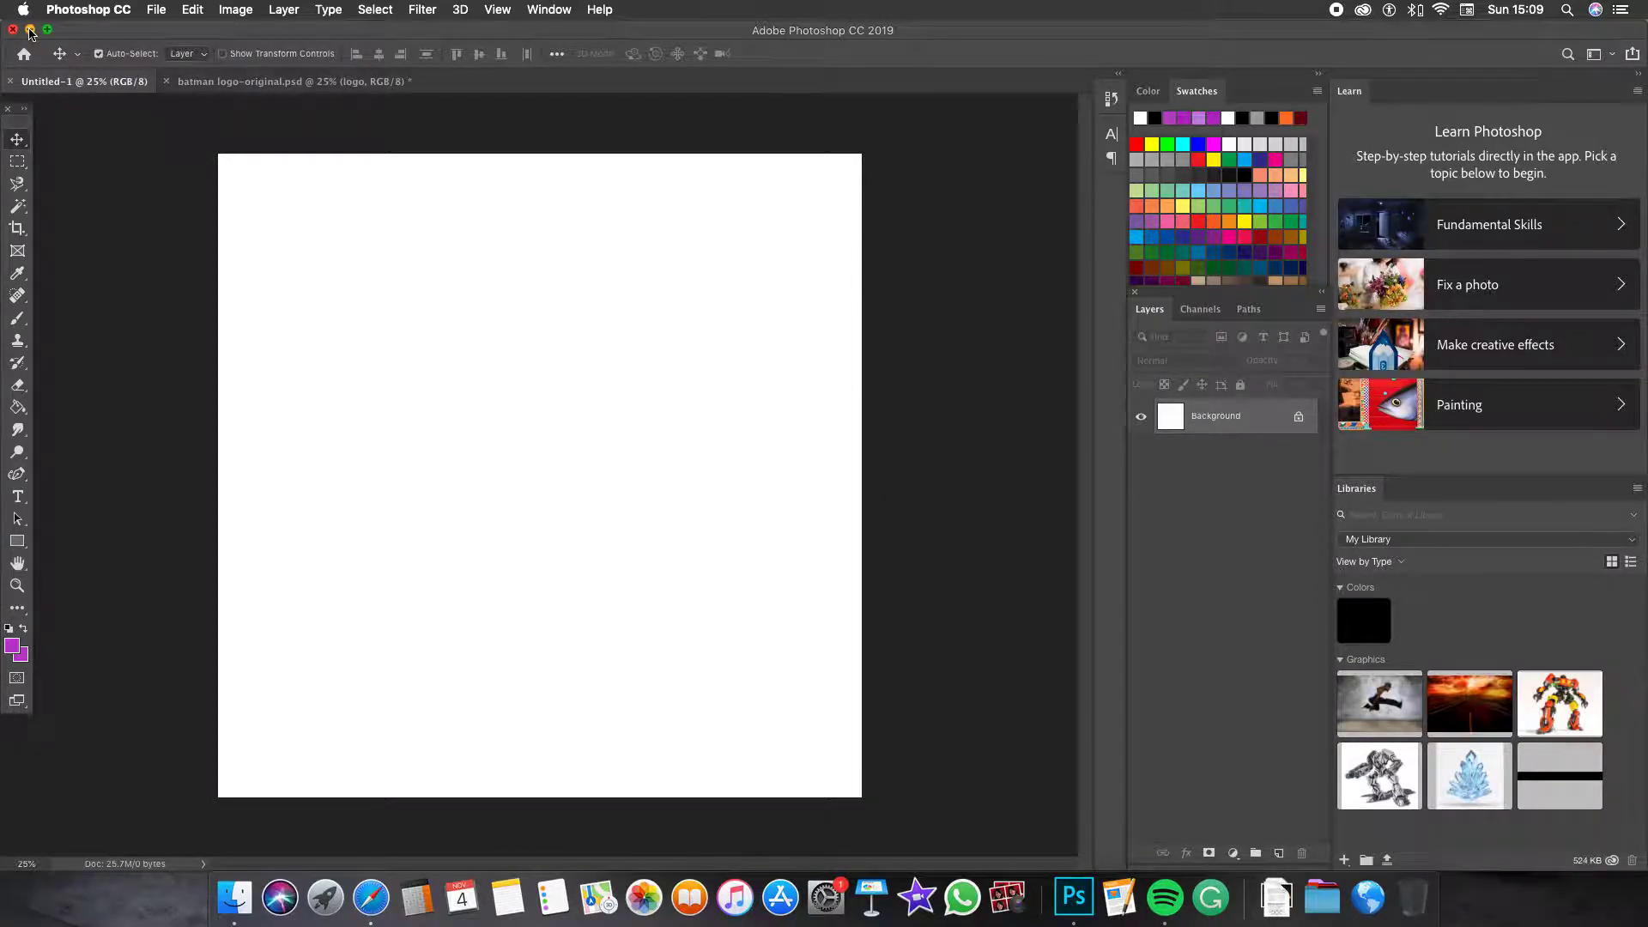
{"action": "left_click", "coordinate": [395, 847]}
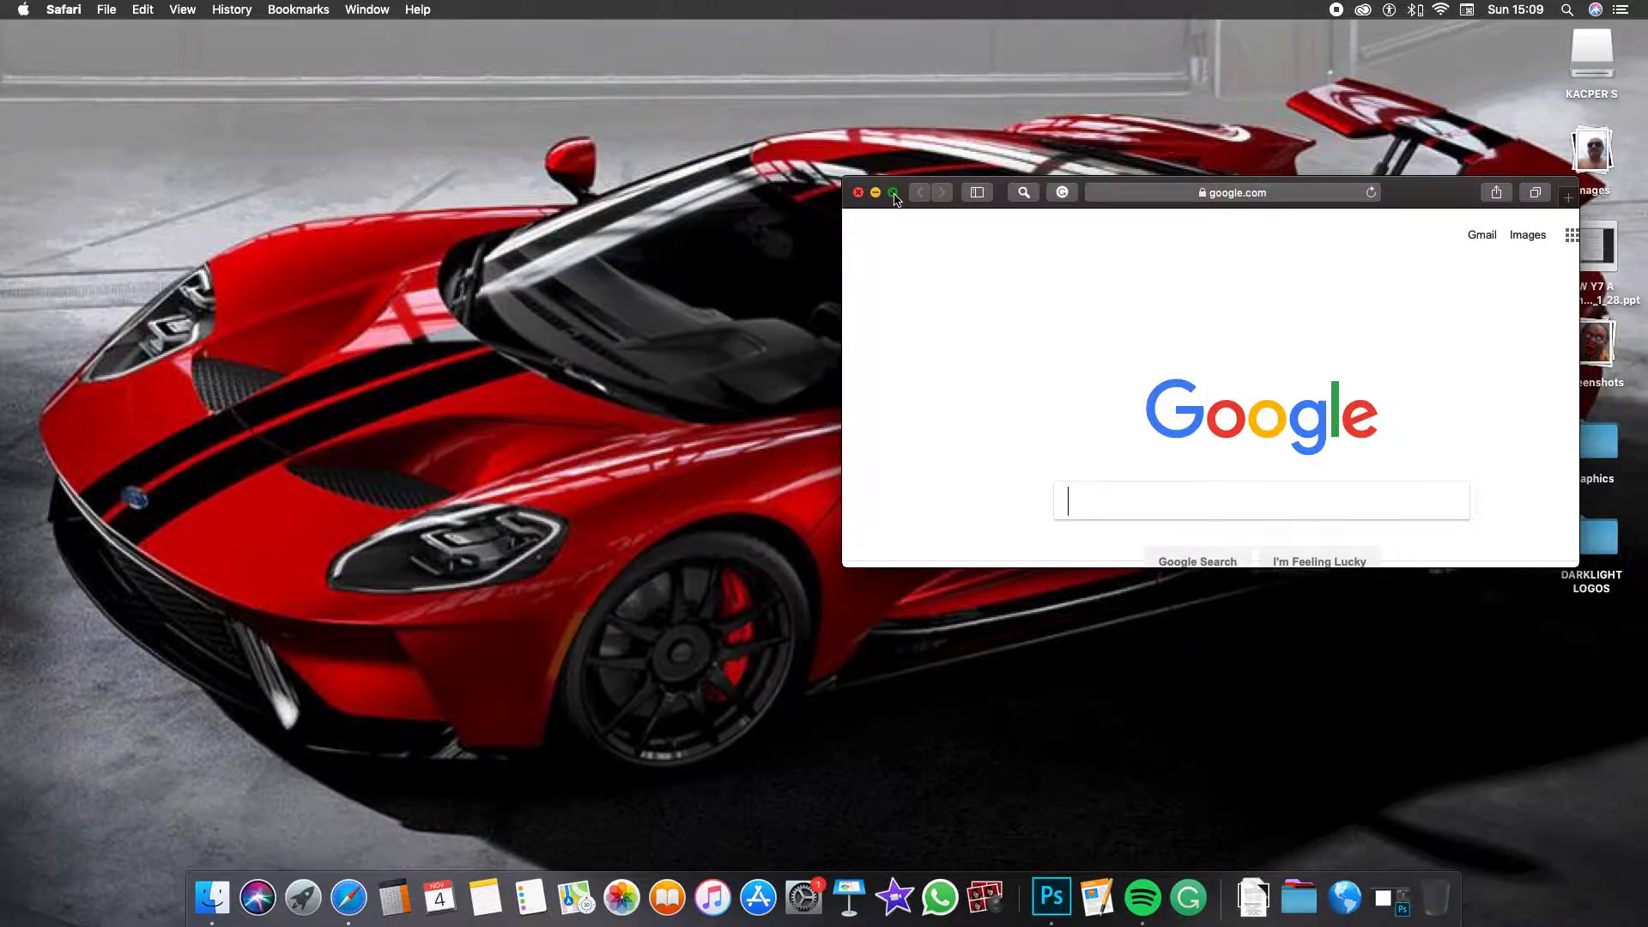
{"action": "left_click", "coordinate": [895, 193]}
{"action": "type", "text": "b"}
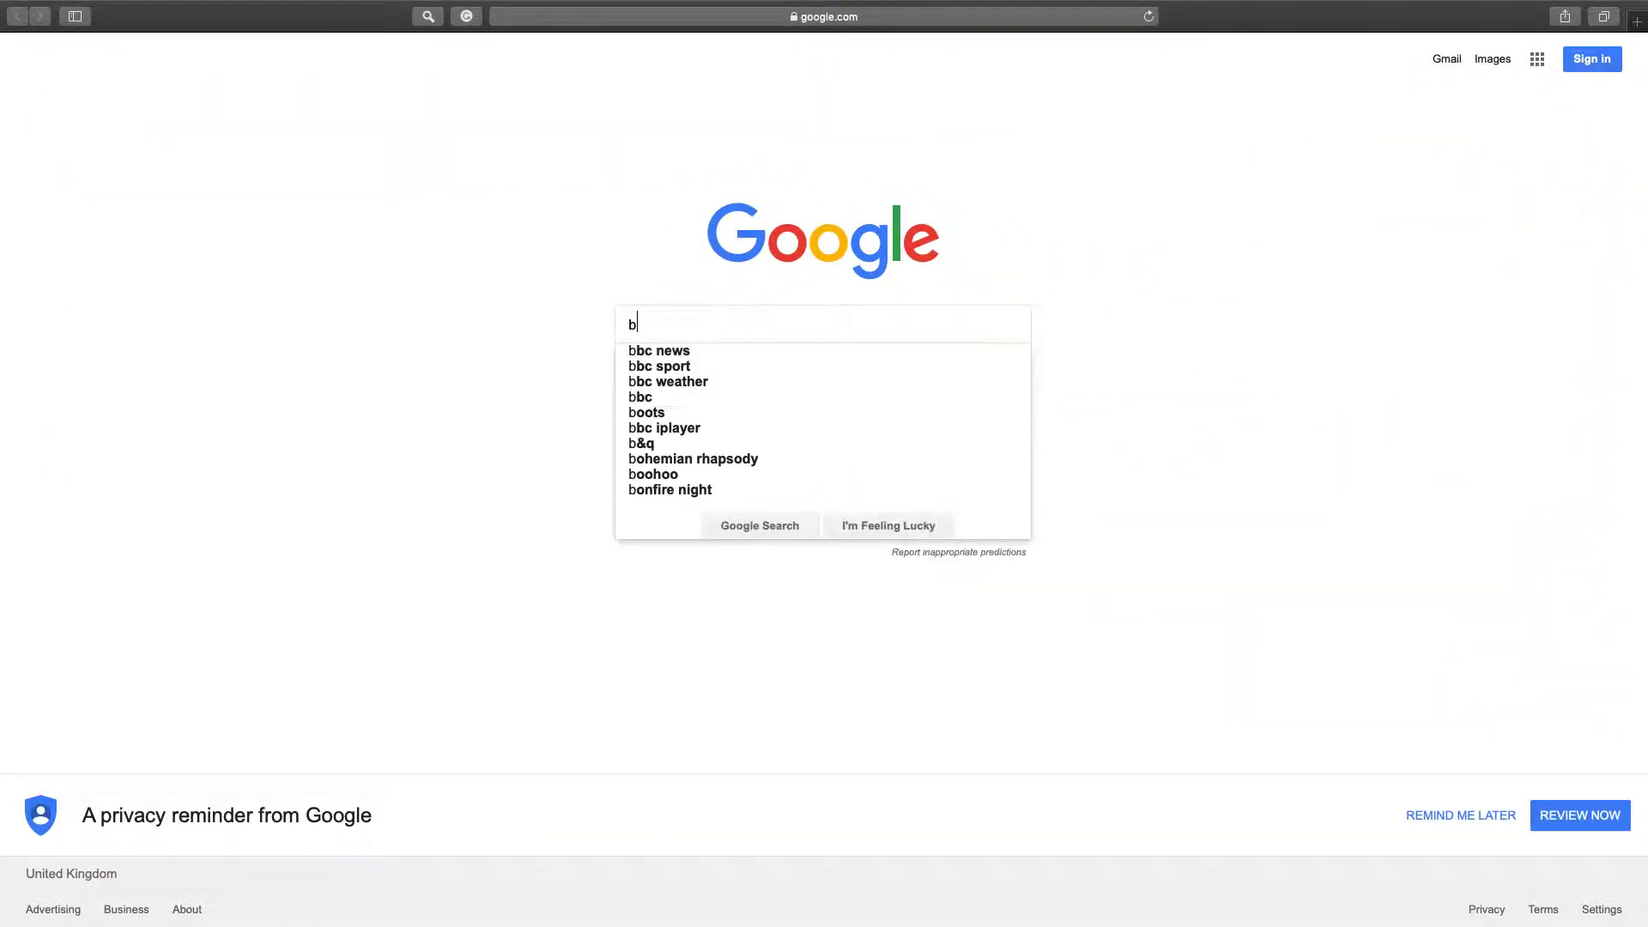
{"action": "type", "text": "atman"}
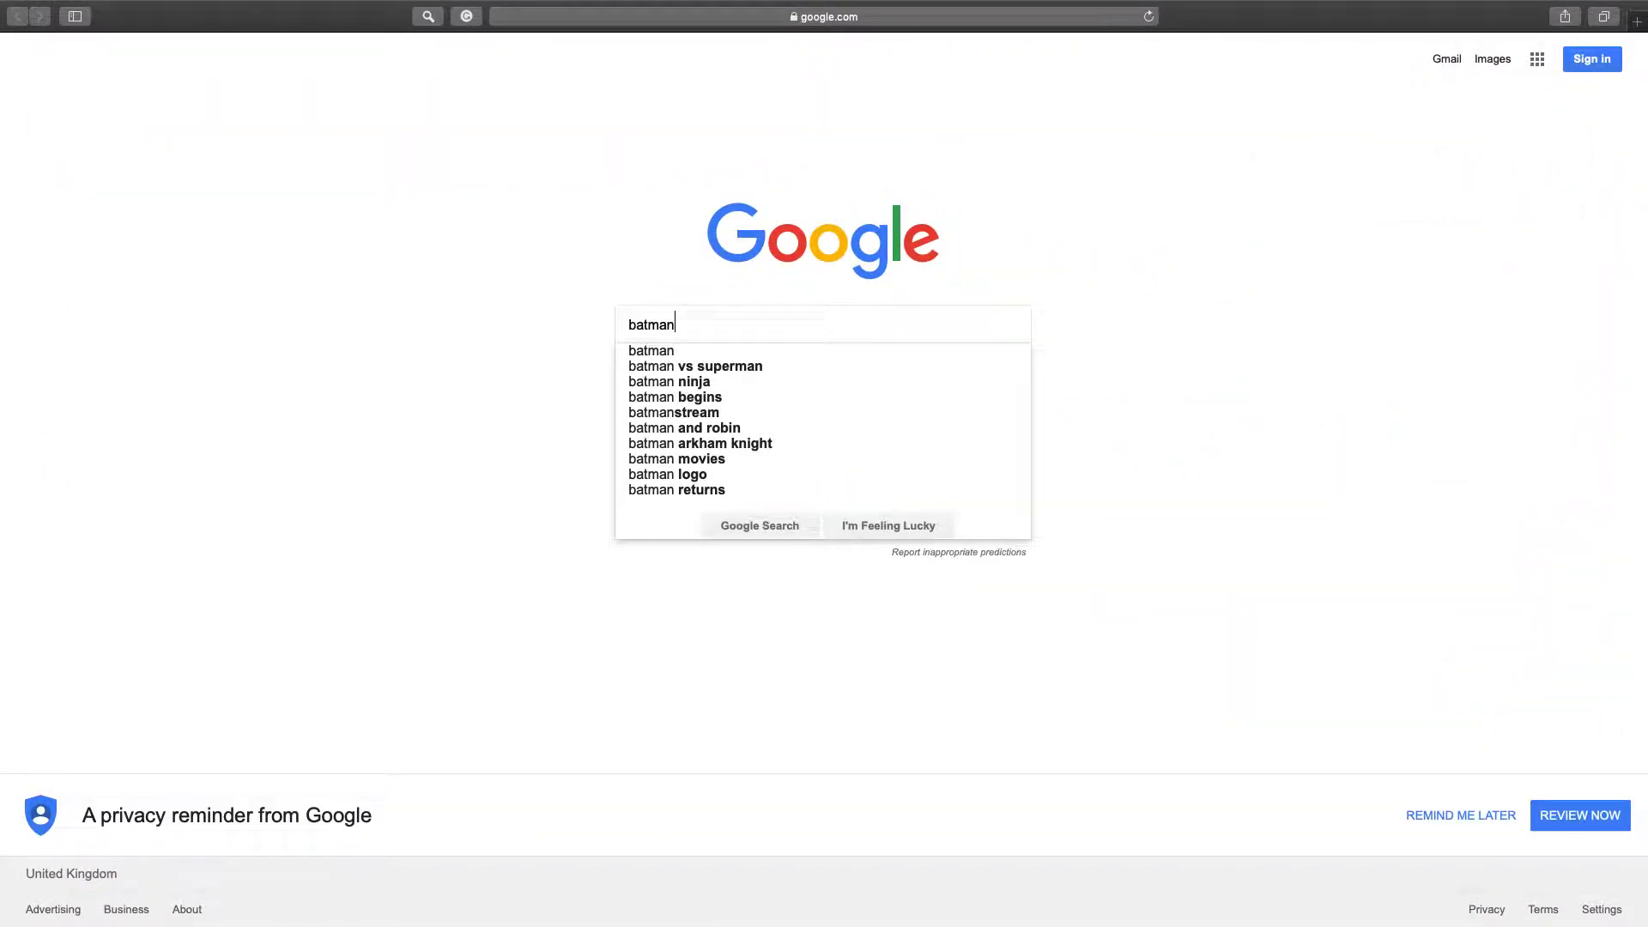
{"action": "type", "text": " logos"}
{"action": "key", "text": "Return"}
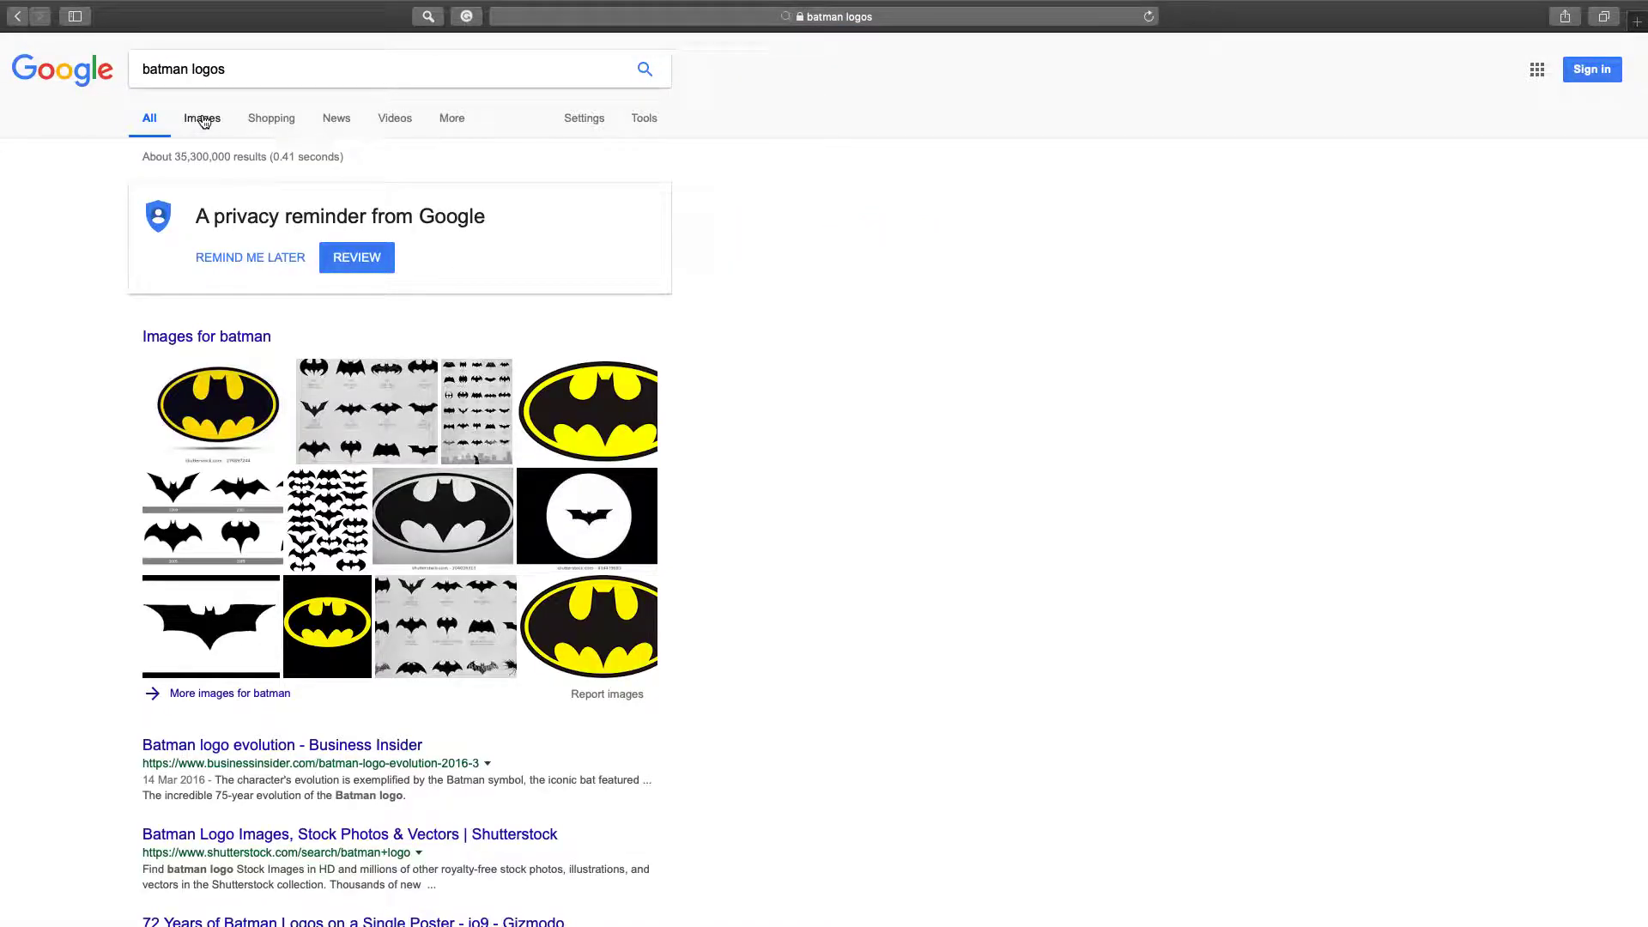
{"action": "left_click", "coordinate": [201, 117]}
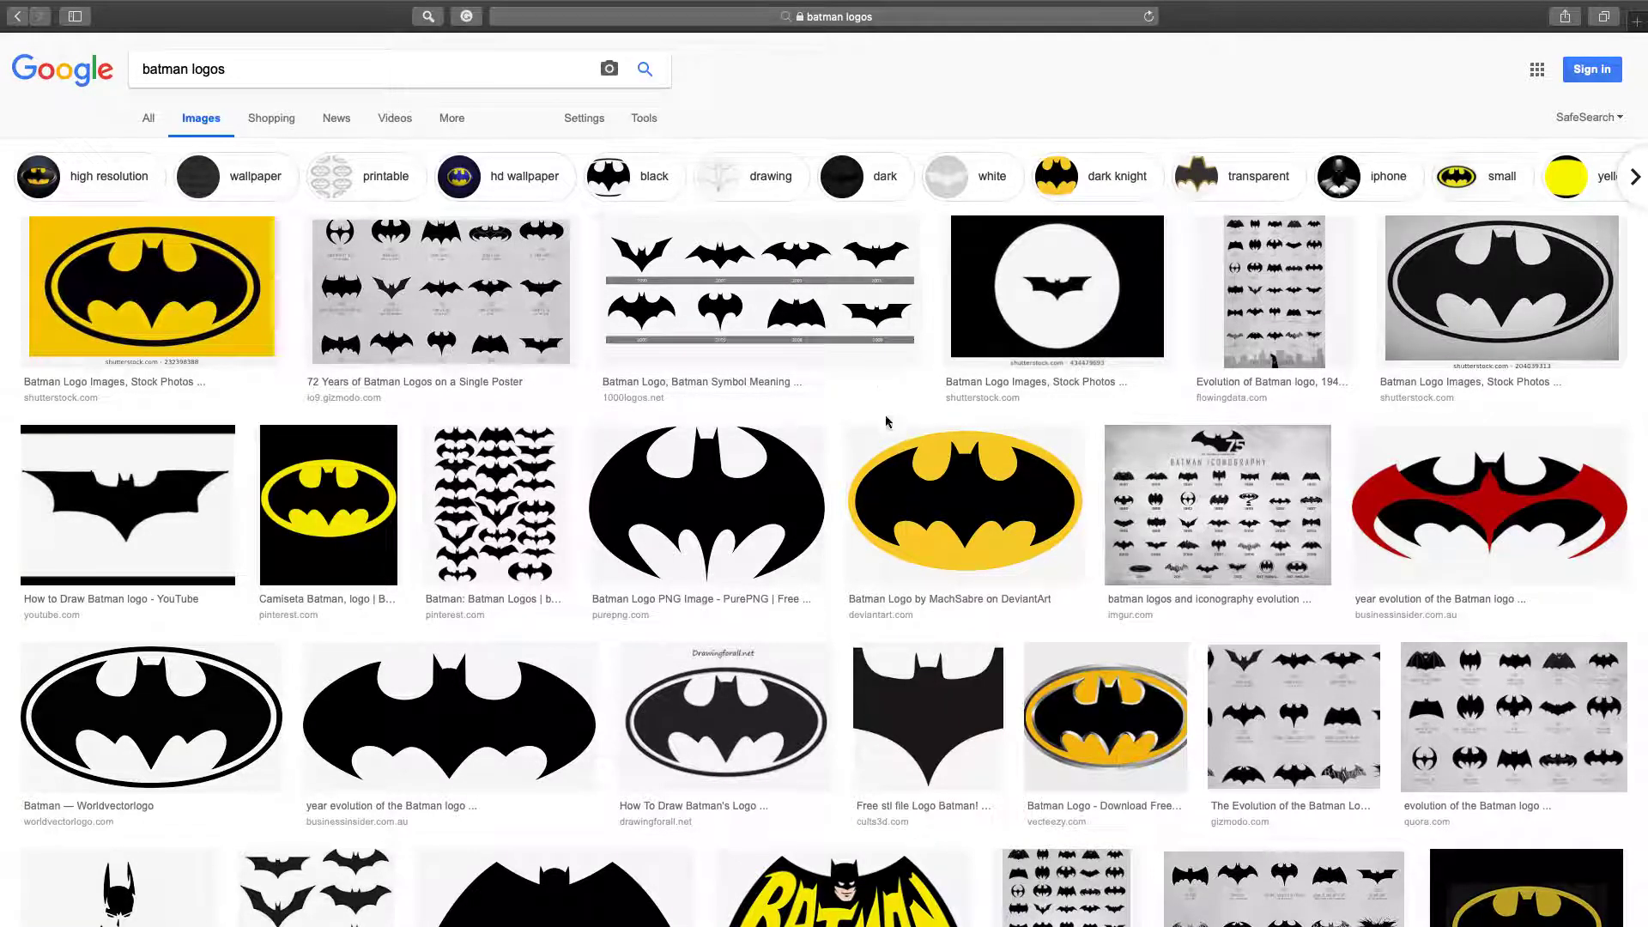
Change the image search to "batman logo 2008"
{"action": "scroll", "coordinate": [582, 371], "scroll_direction": "up", "scroll_amount": 2}
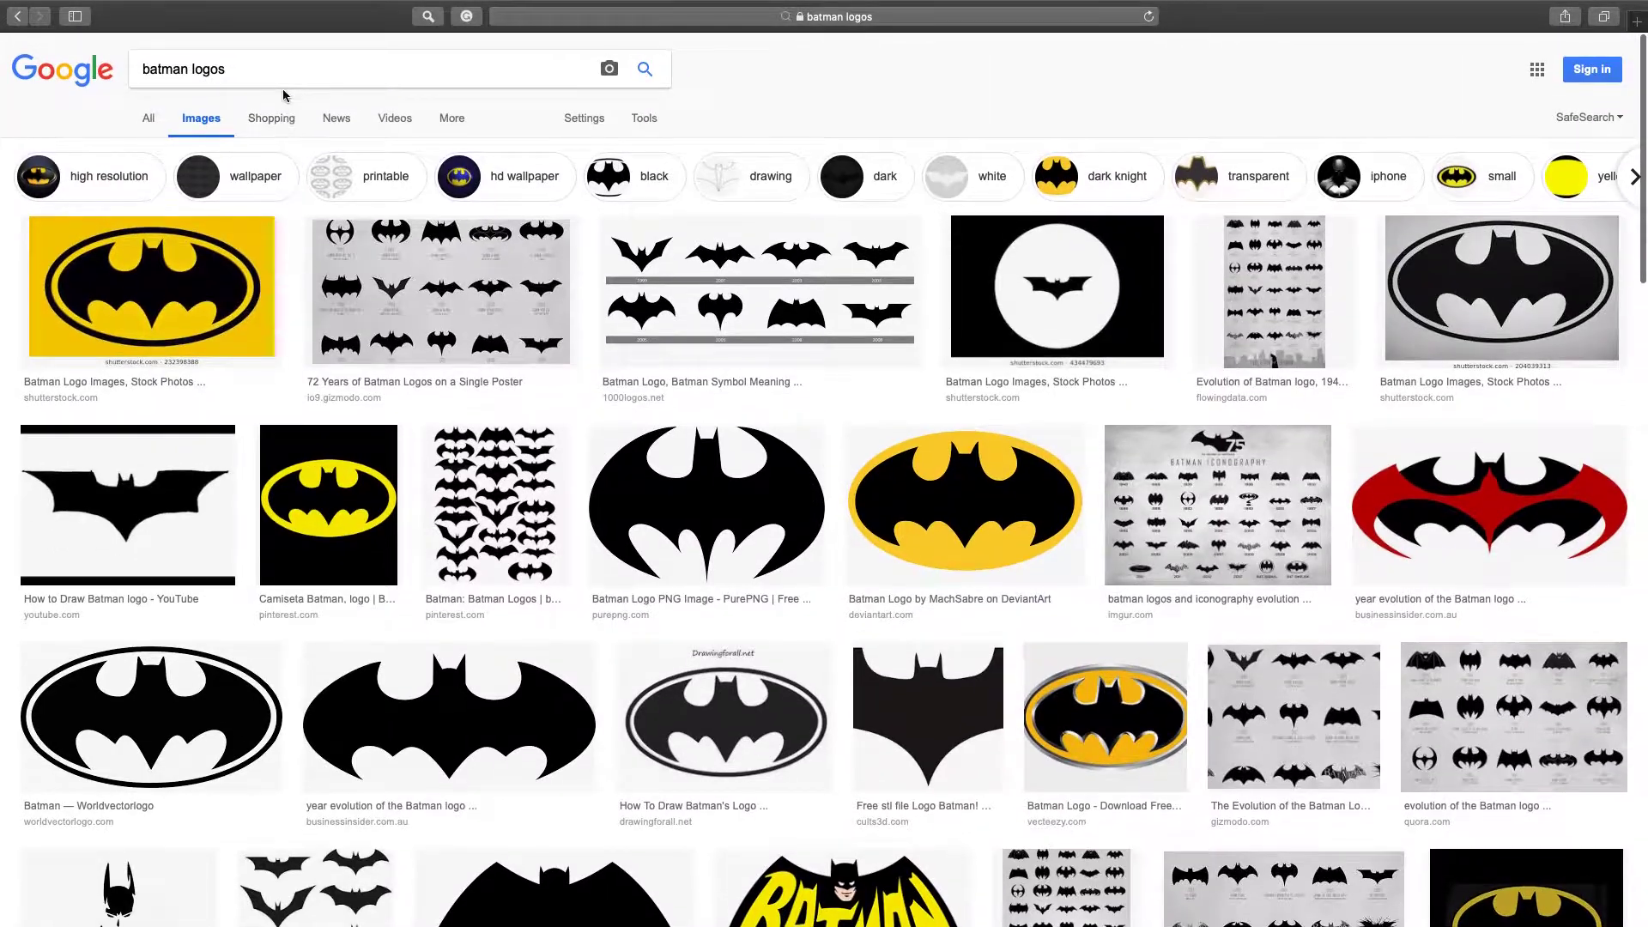
{"action": "key", "text": "BackSpace"}
{"action": "type", "text": "2008"}
{"action": "key", "text": "Return"}
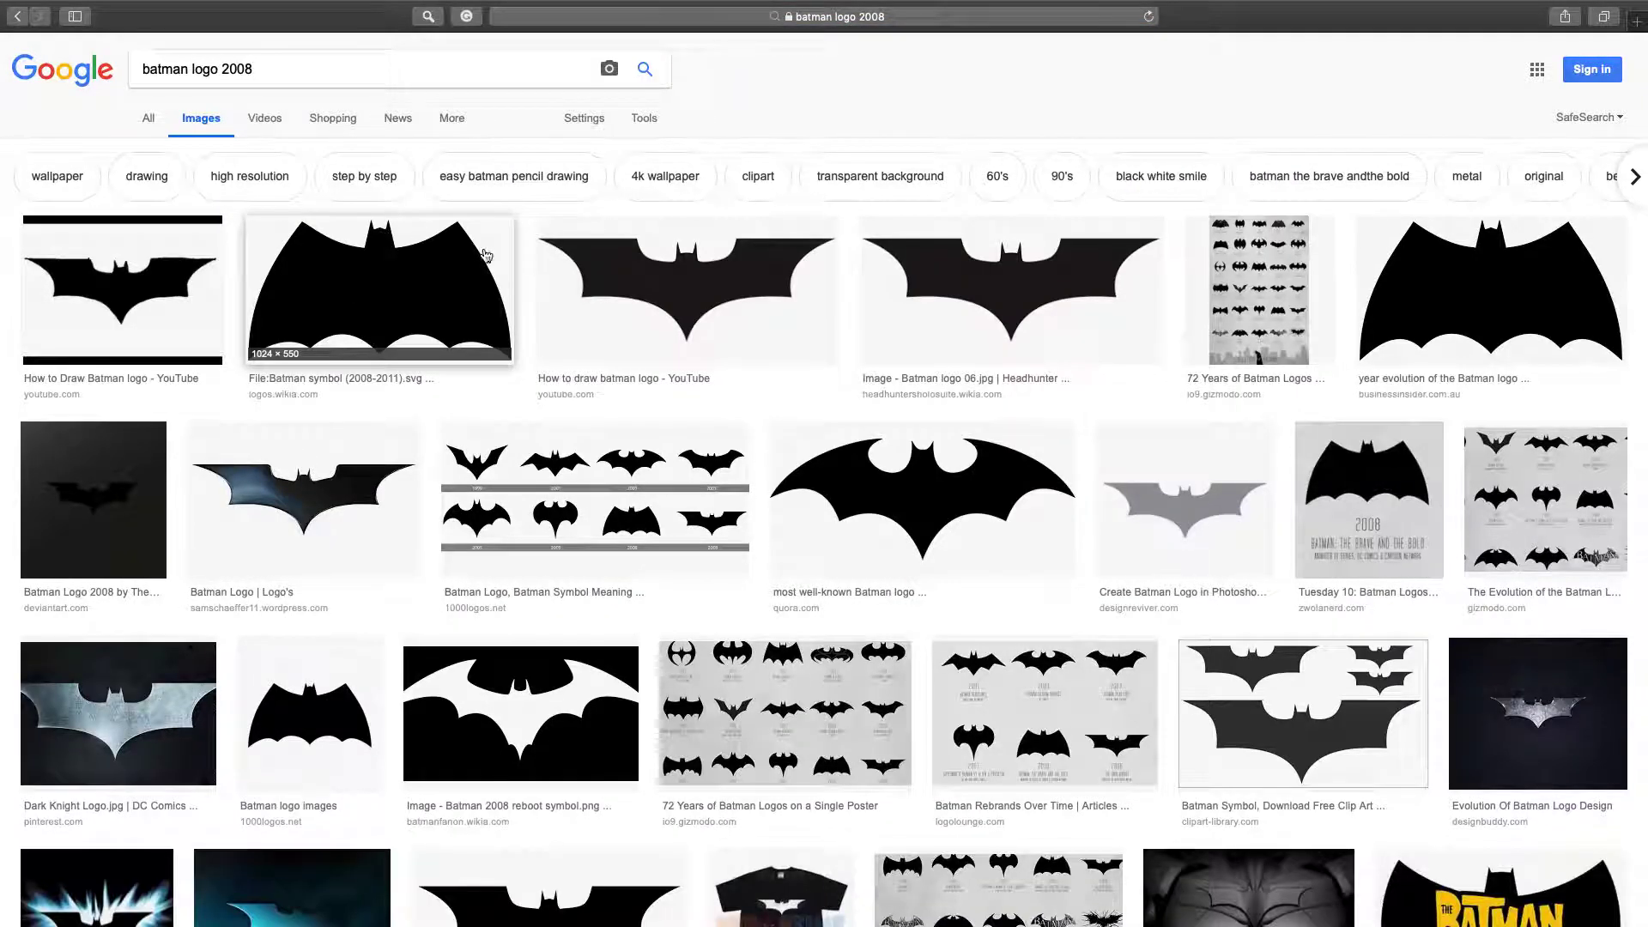
Look through the image results and preview the black "Batman logo 06.jpg" from the Headhunter's Holosuite Wiki
{"action": "scroll", "coordinate": [924, 613], "scroll_direction": "down", "scroll_amount": 2}
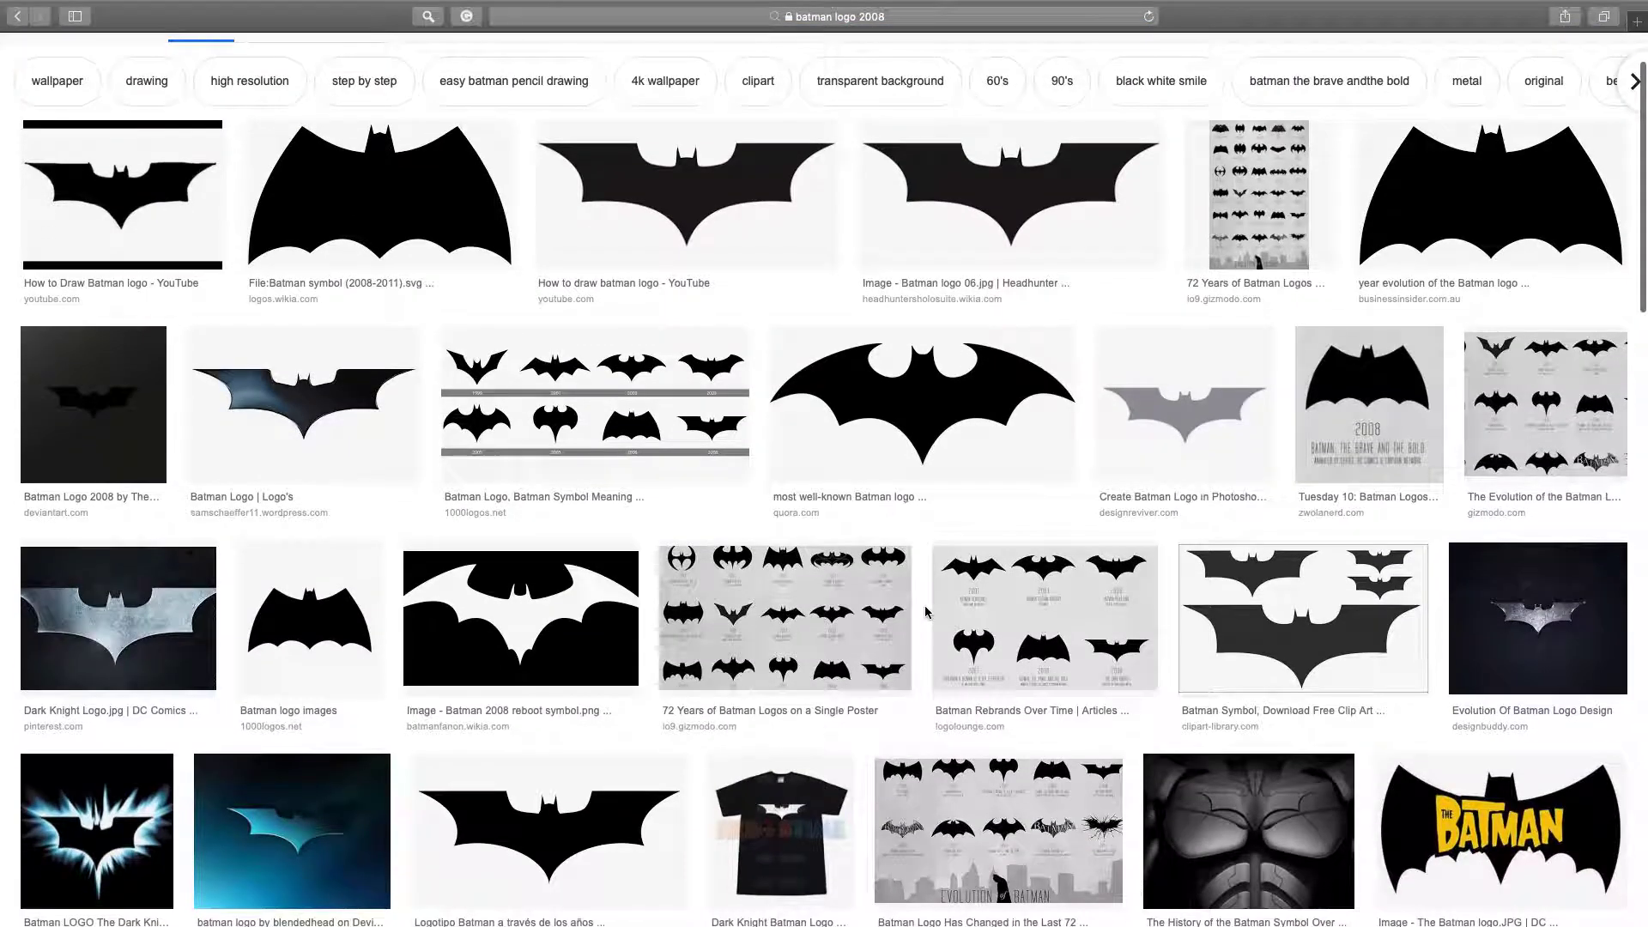
{"action": "scroll", "coordinate": [364, 326], "scroll_direction": "up", "scroll_amount": 2}
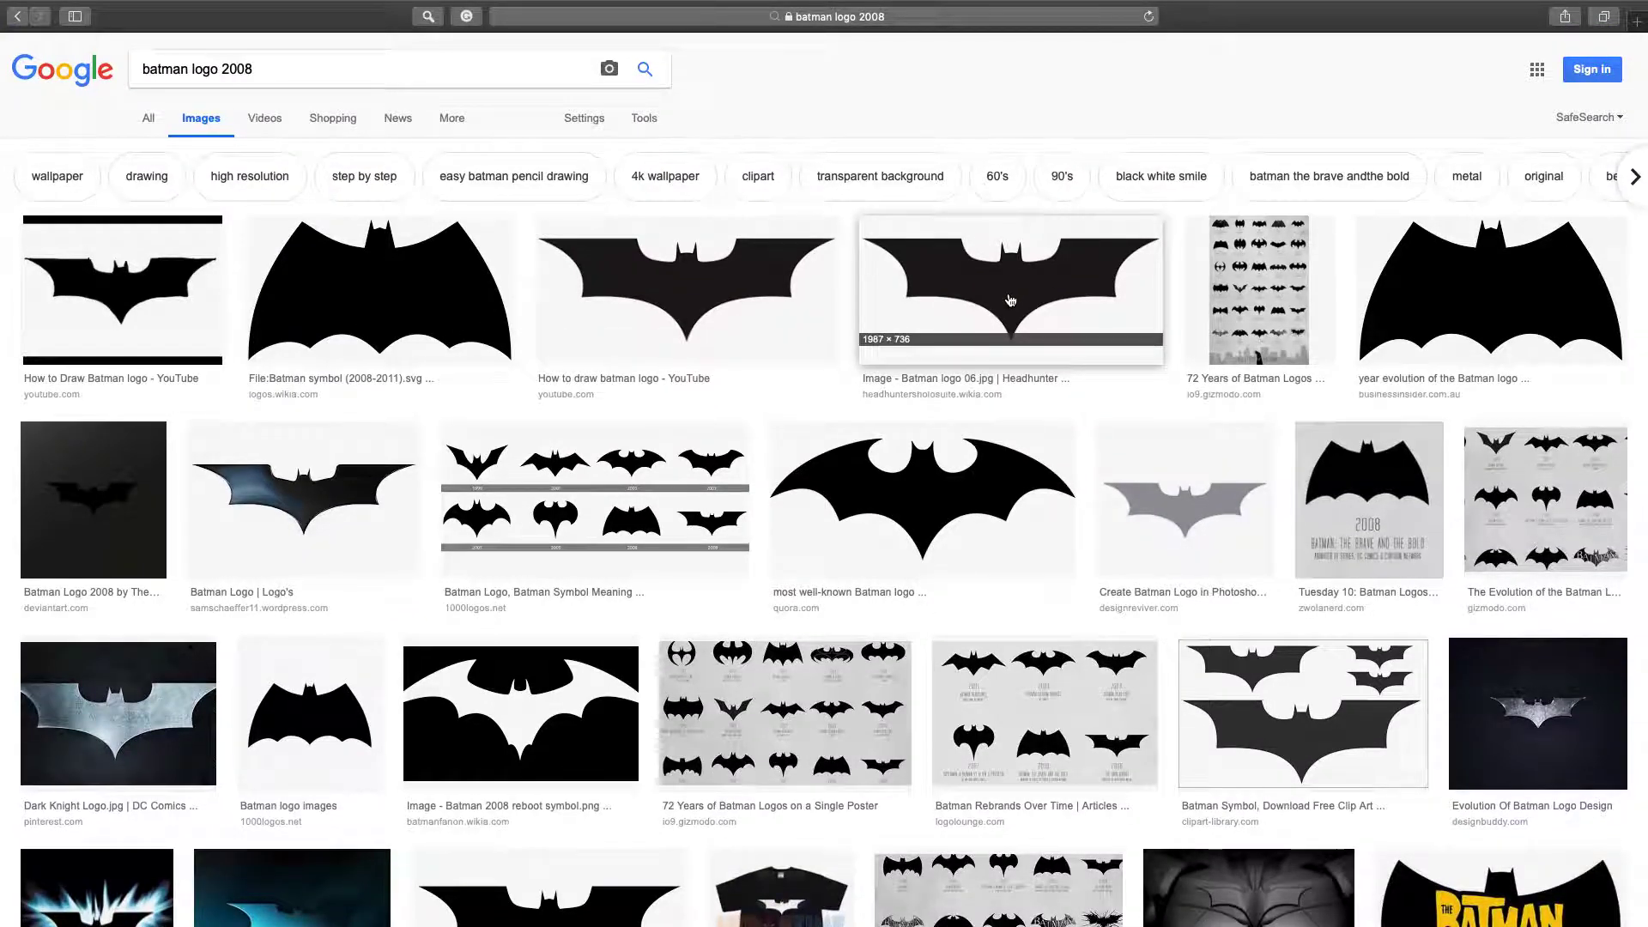
{"action": "scroll", "coordinate": [1010, 299], "scroll_direction": "down", "scroll_amount": 1}
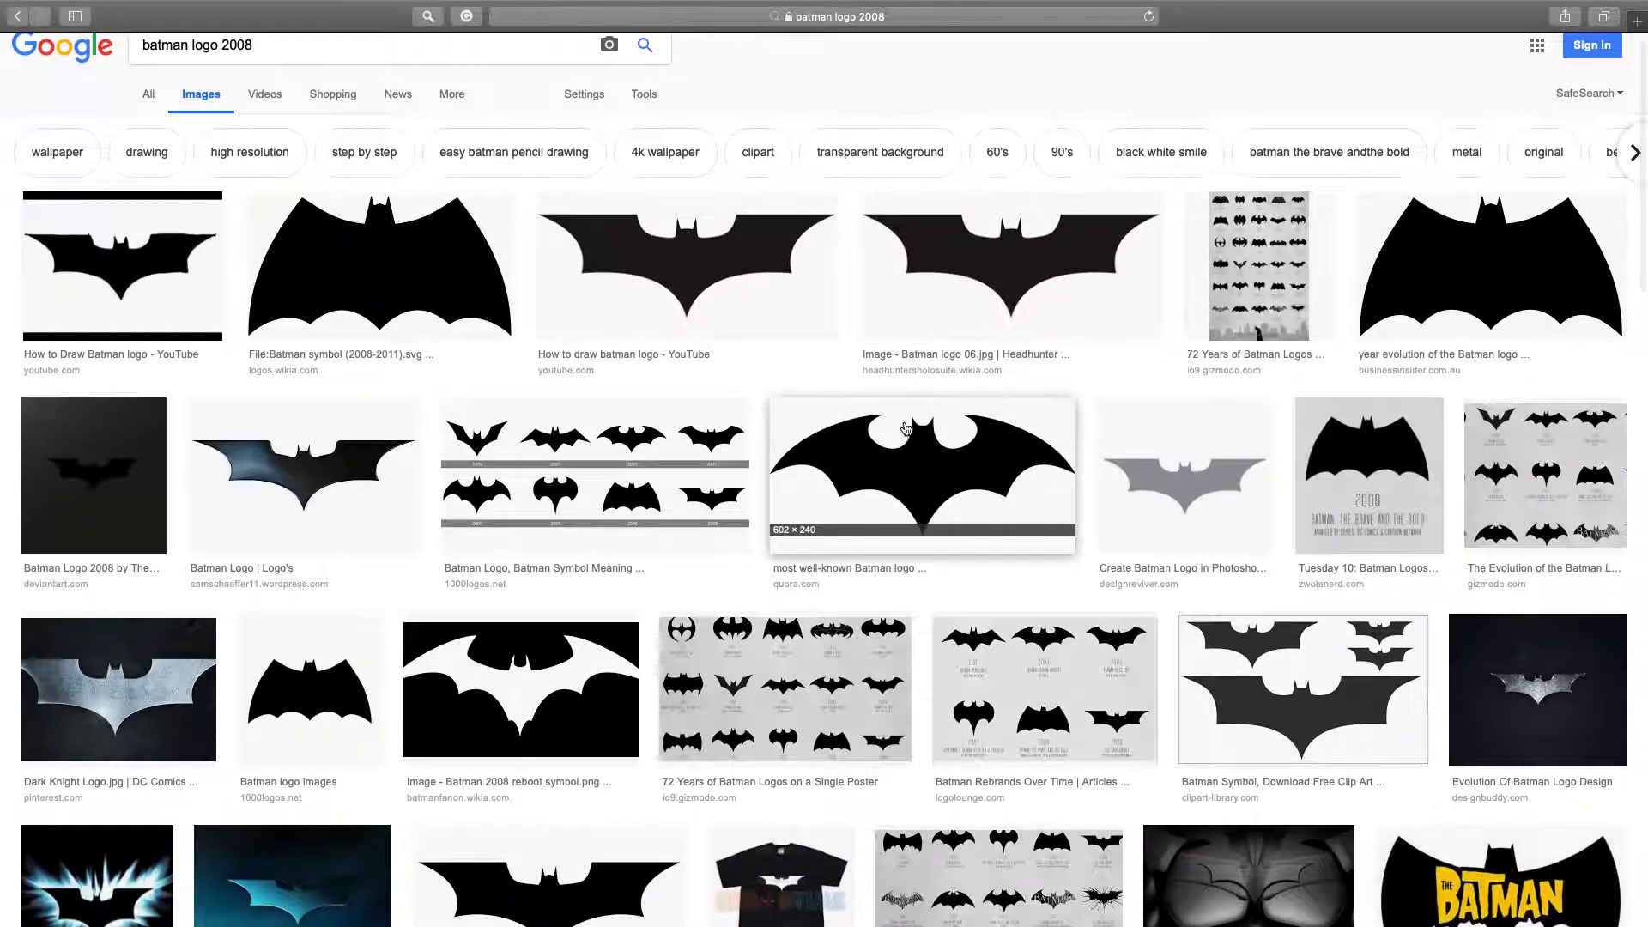
{"action": "left_click", "coordinate": [1031, 266]}
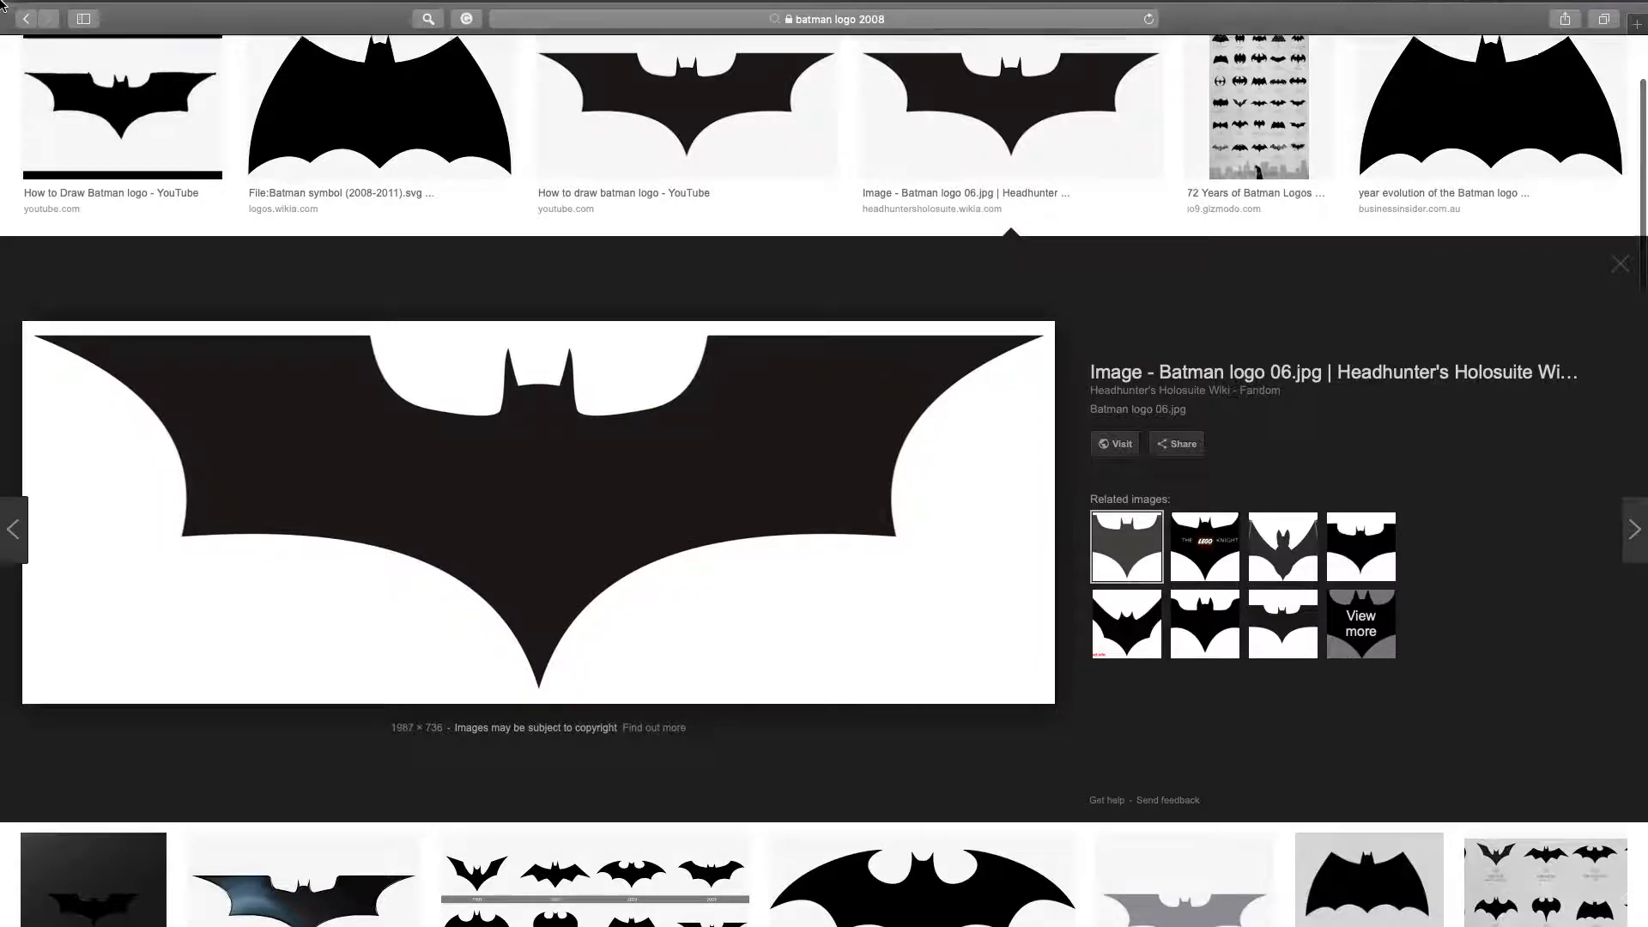
Bring the previewed logo image into Photoshop and try to move it onto the Untitled-1 canvas
{"action": "left_click", "coordinate": [54, 41]}
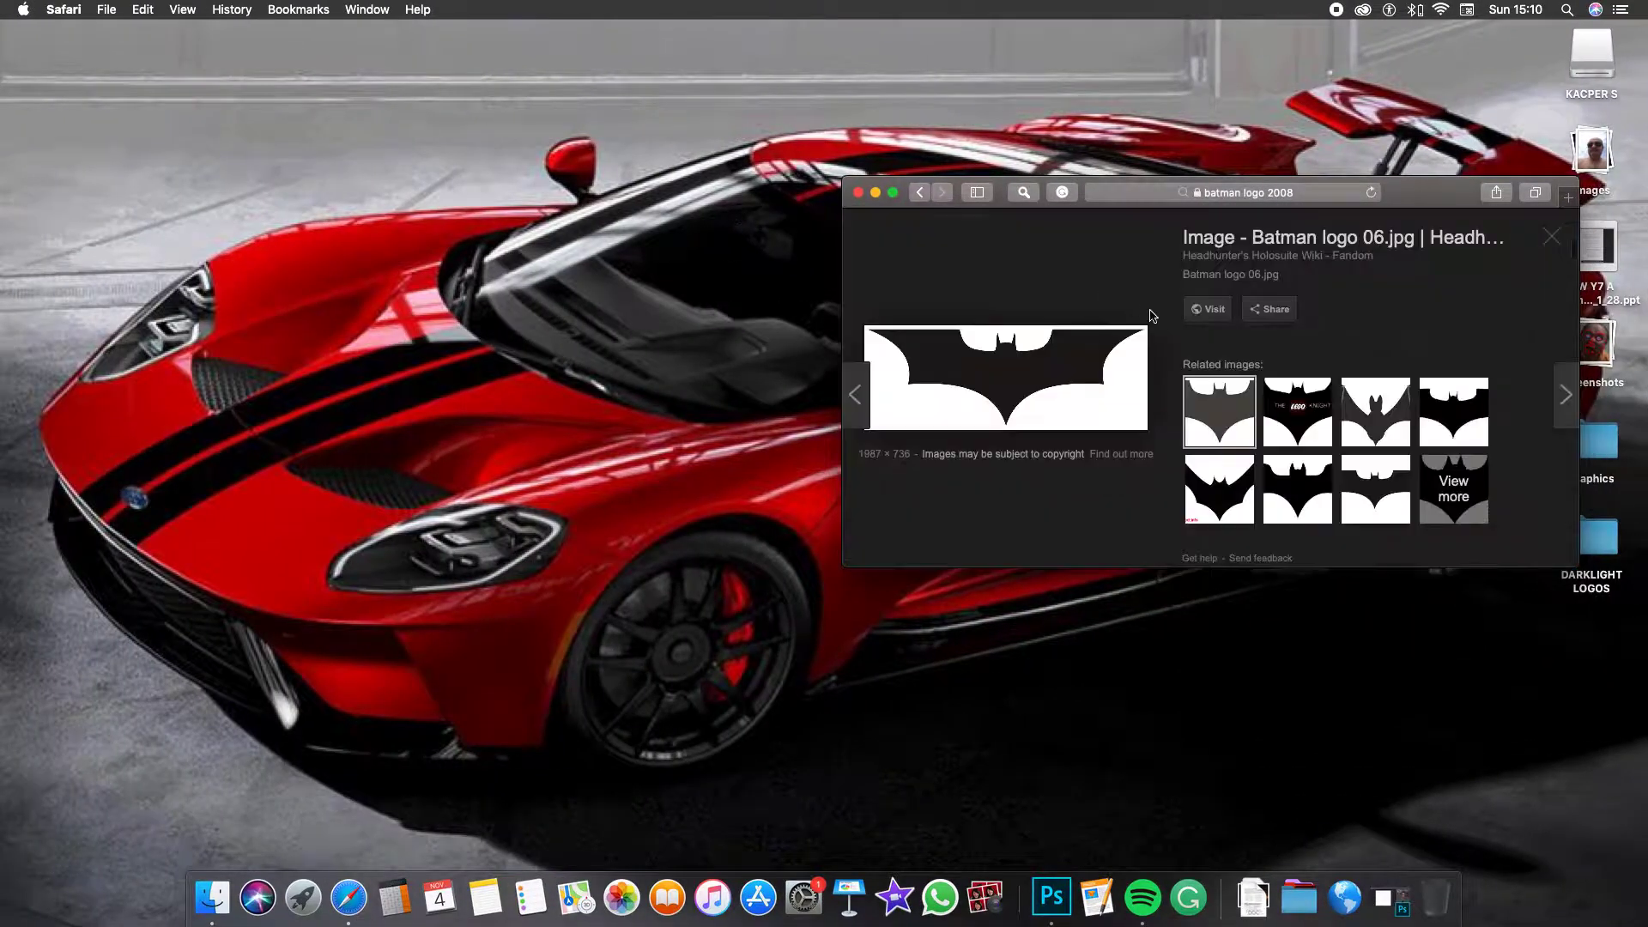
{"action": "left_click_drag", "start_coordinate": [1225, 408], "coordinate": [1053, 894]}
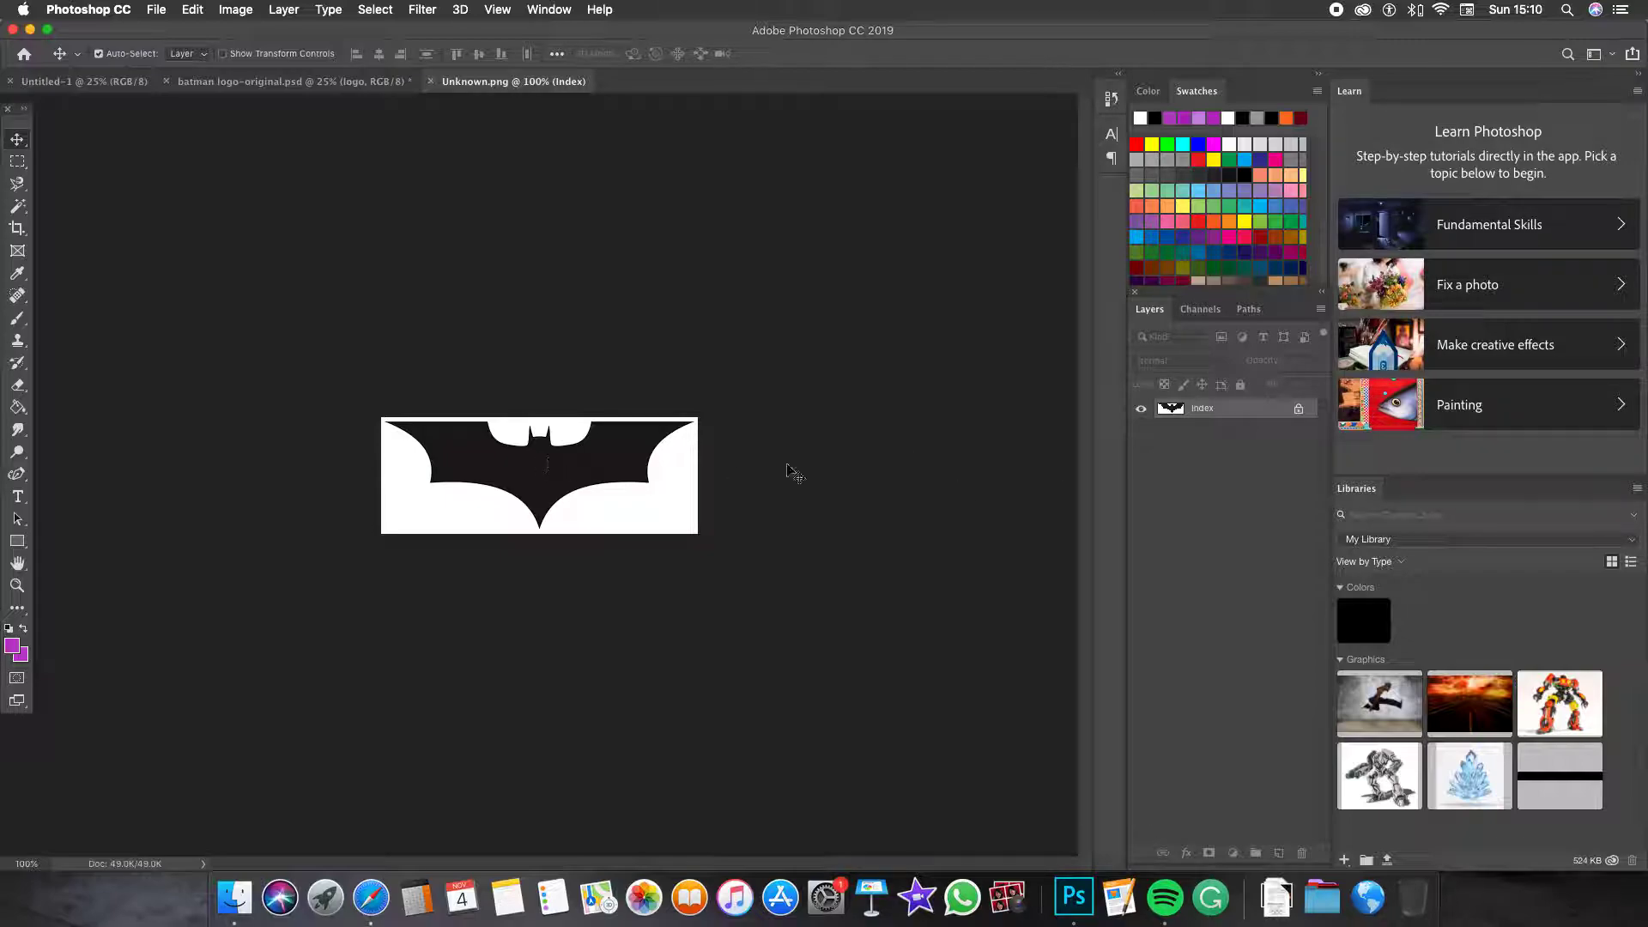
{"action": "left_click_drag", "start_coordinate": [573, 484], "coordinate": [105, 91]}
{"action": "left_click_drag", "start_coordinate": [562, 521], "coordinate": [575, 528]}
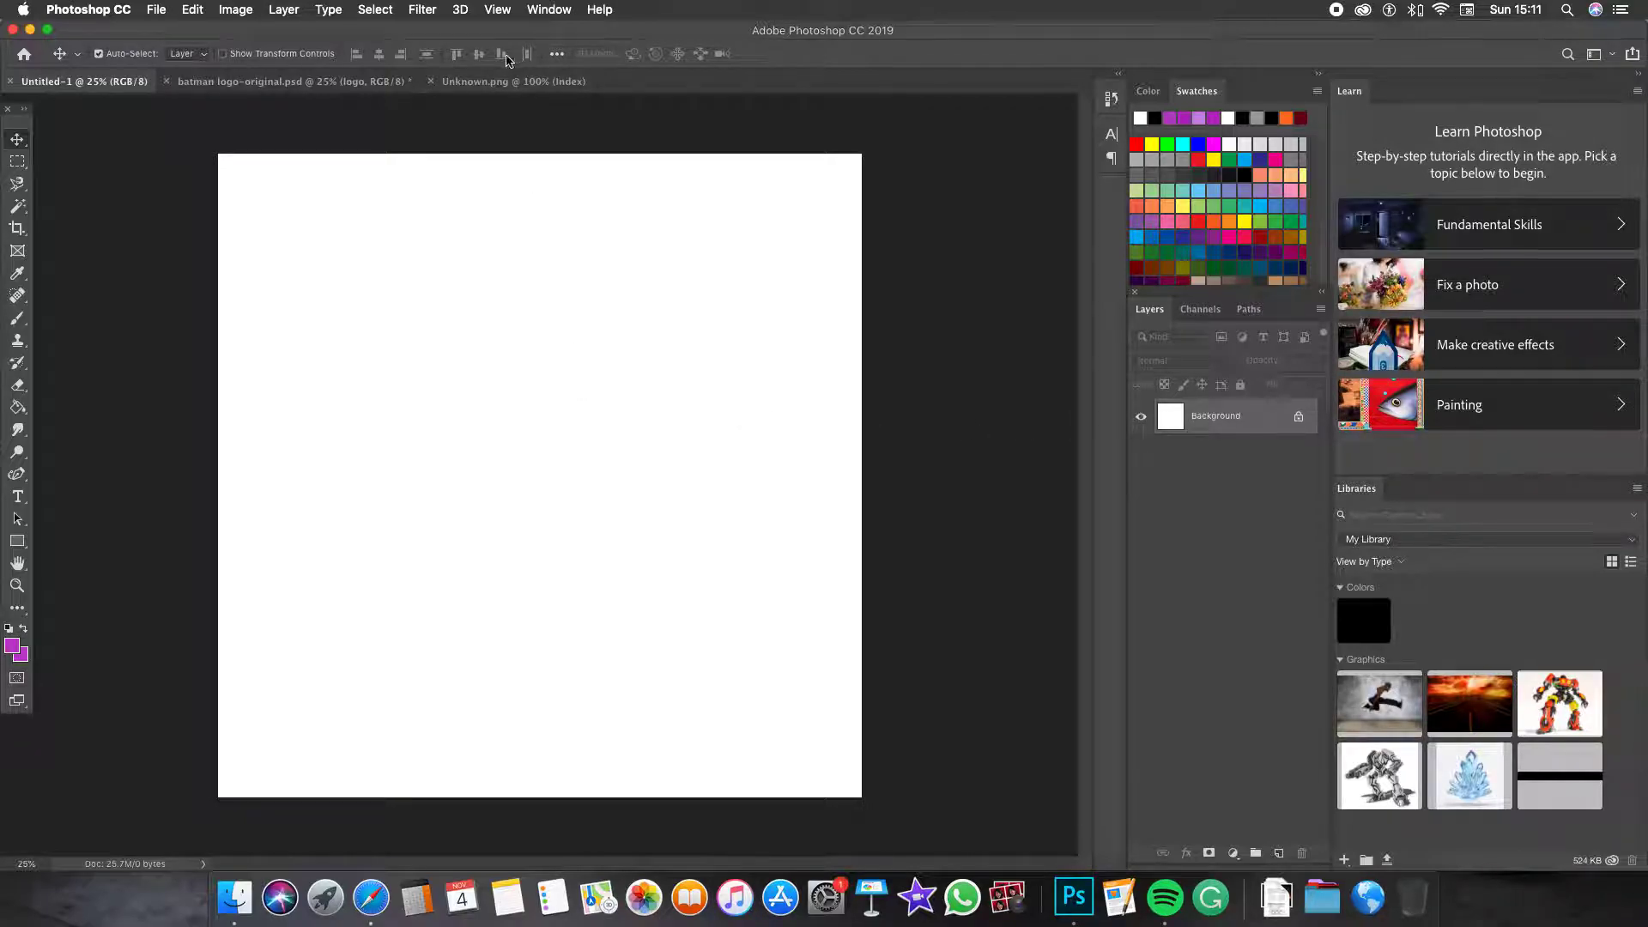
Try to copy the Index layer from Unknown.png into Untitled-1, and close Unknown.png
{"action": "left_click", "coordinate": [489, 83]}
{"action": "left_click_drag", "start_coordinate": [1164, 408], "coordinate": [496, 453]}
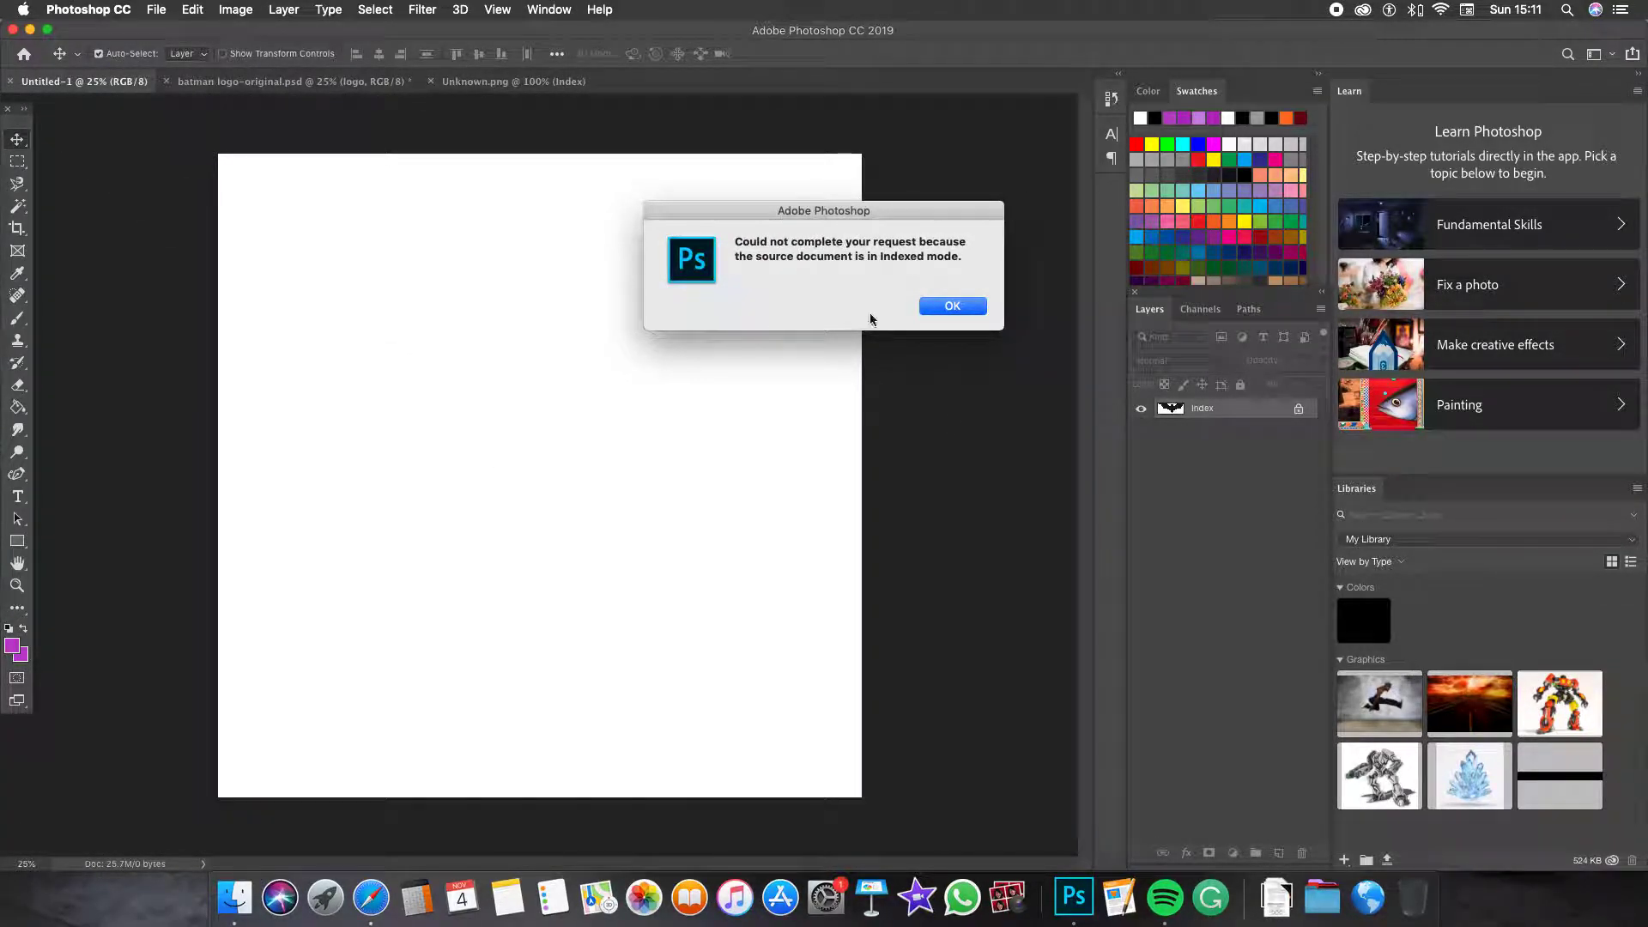
{"action": "left_click", "coordinate": [951, 306]}
{"action": "left_click", "coordinate": [455, 81]}
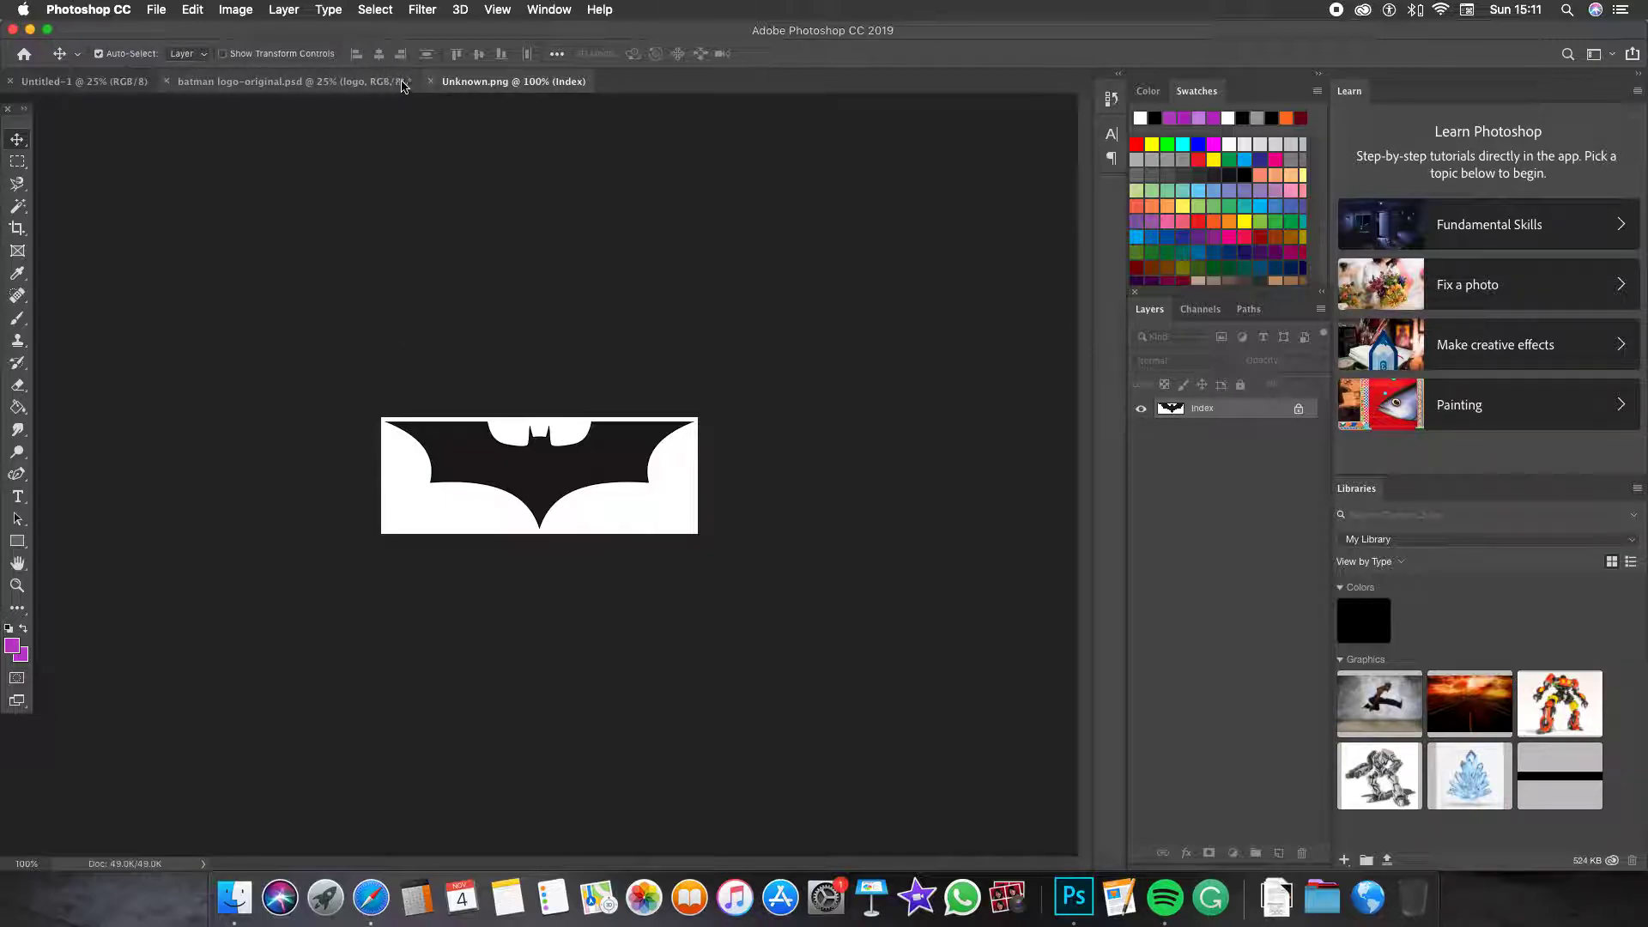
{"action": "left_click", "coordinate": [430, 81]}
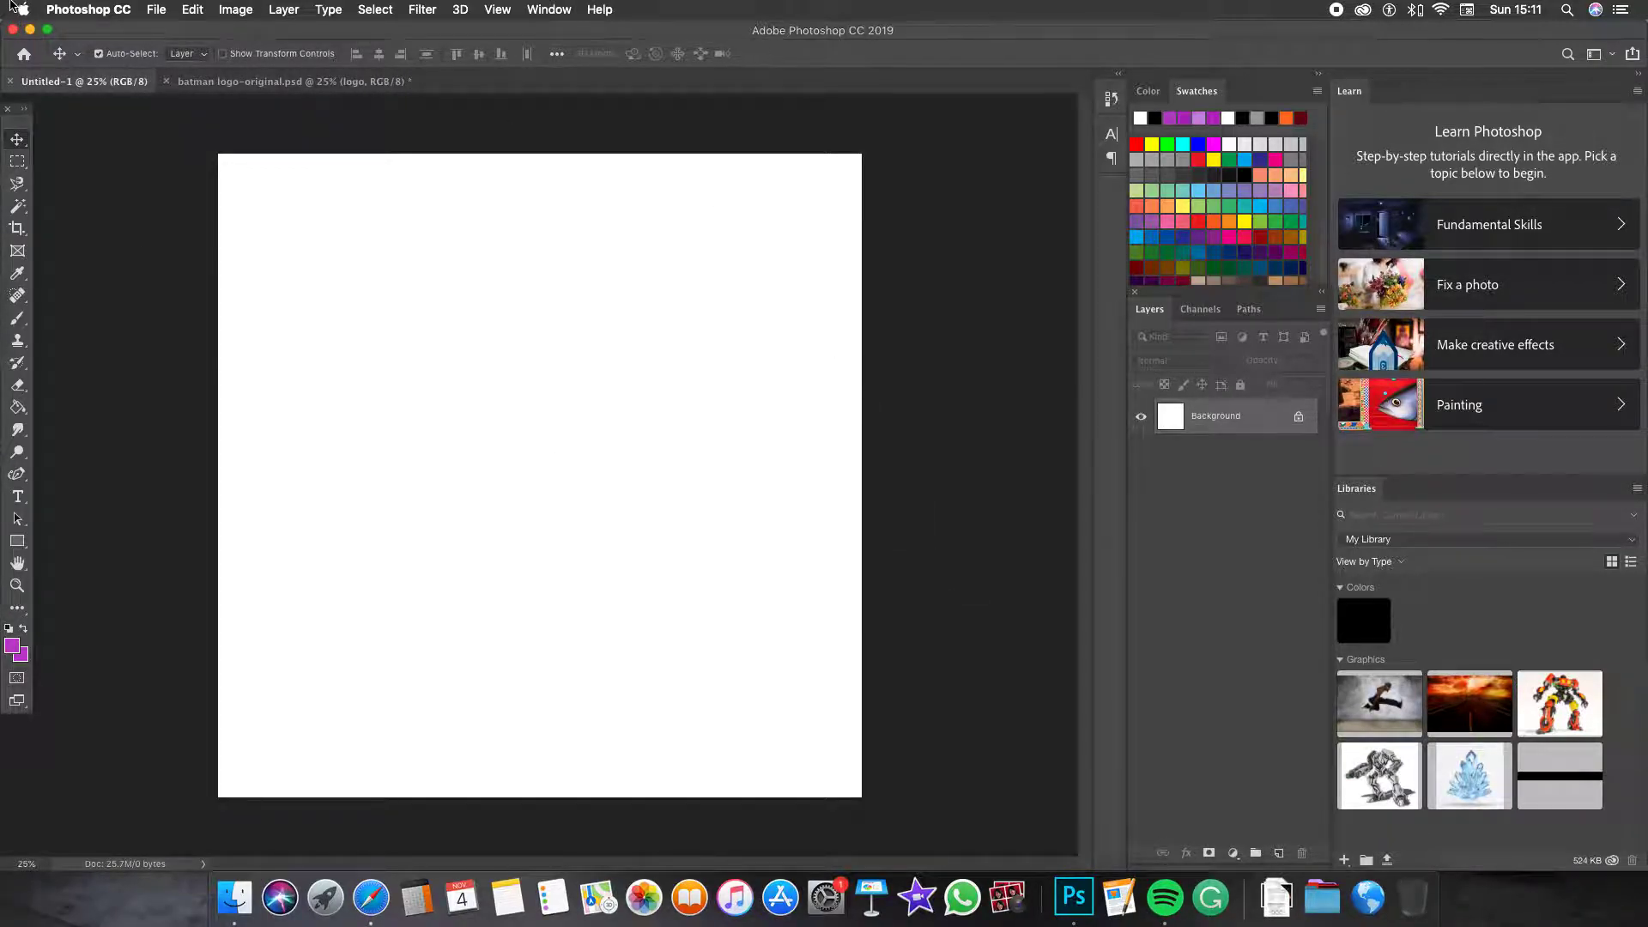
Return to Safari and preview the "Batarang 3D print model" logo from the related images
{"action": "left_click", "coordinate": [30, 29]}
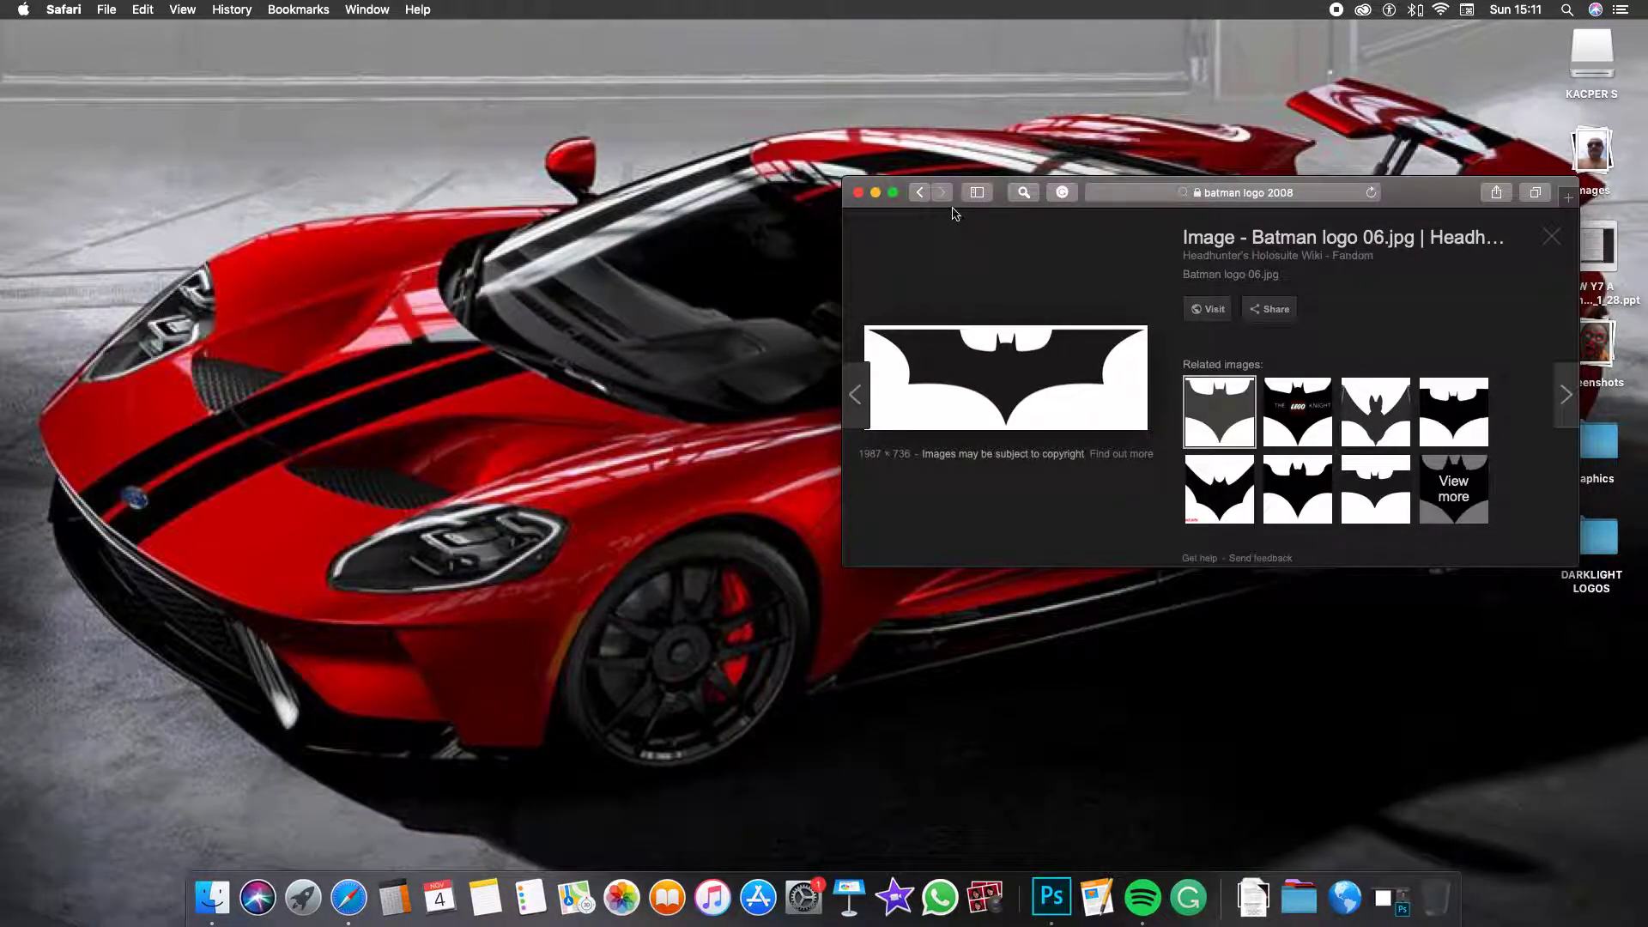
{"action": "left_click", "coordinate": [894, 195]}
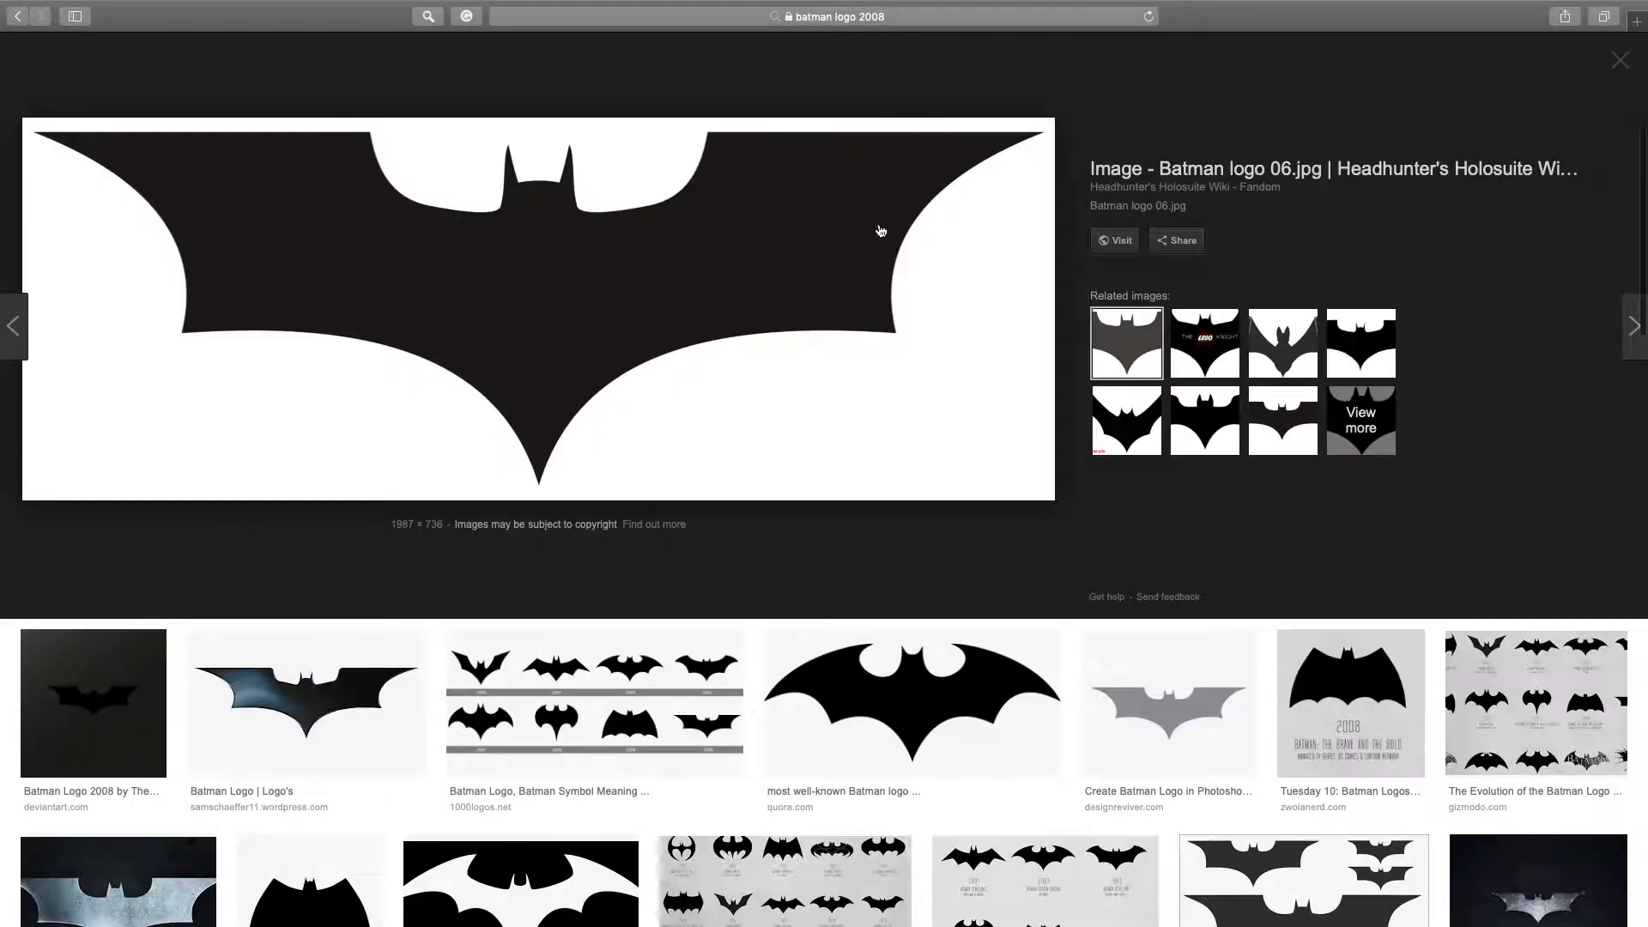
{"action": "scroll", "coordinate": [846, 600], "scroll_direction": "up", "scroll_amount": 5}
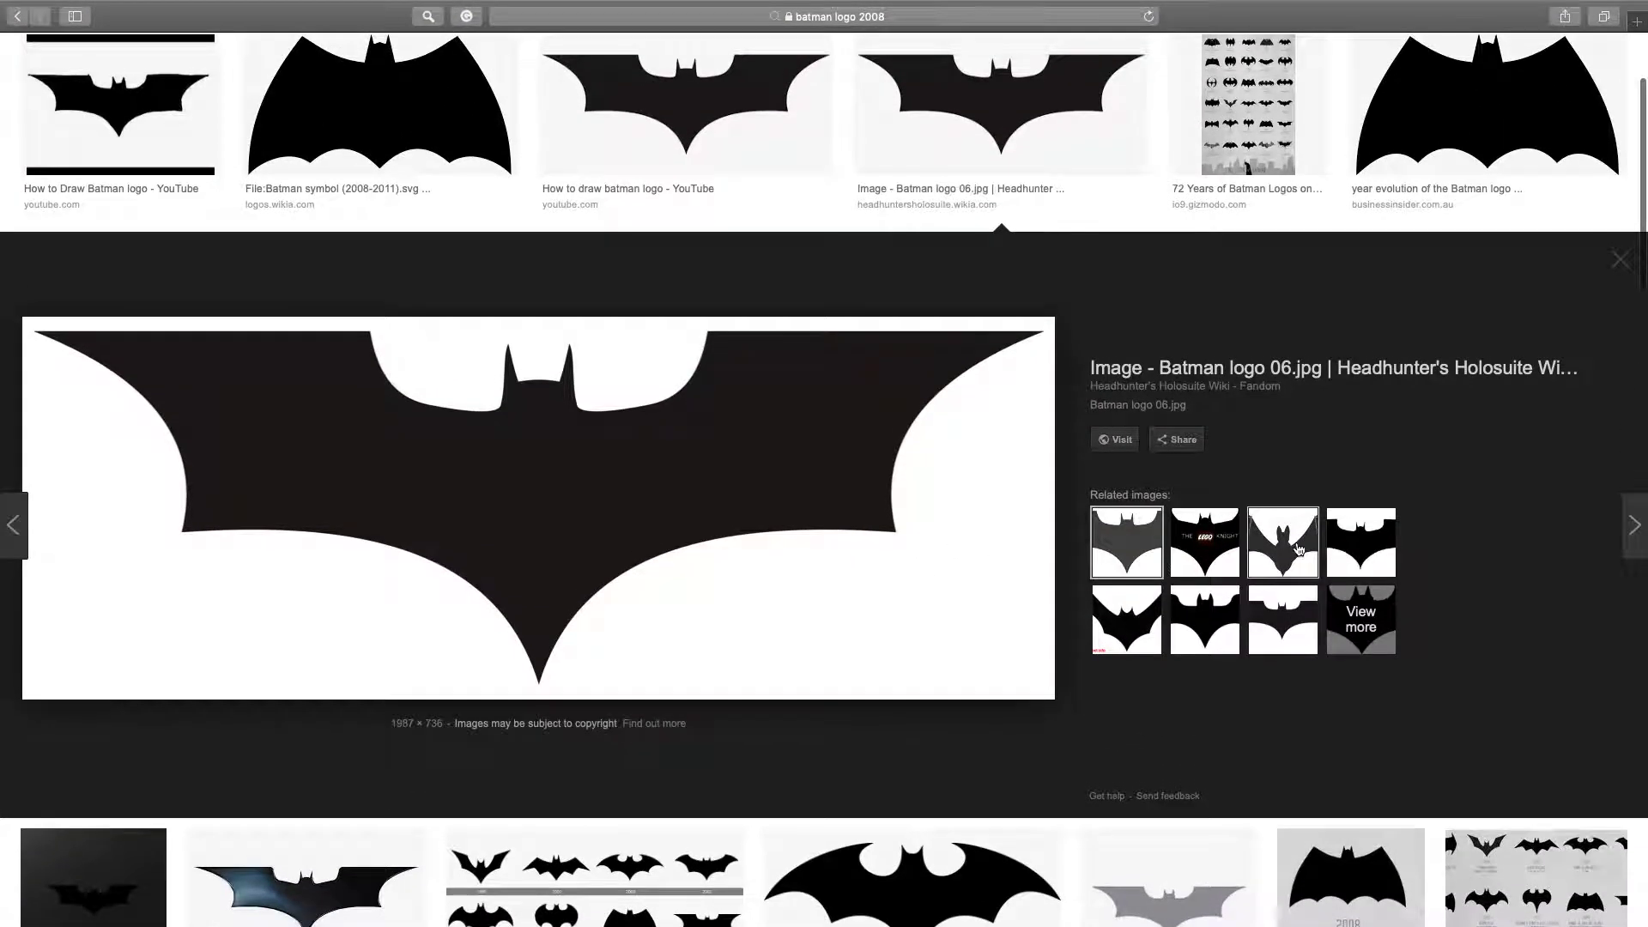
{"action": "left_click", "coordinate": [1261, 626]}
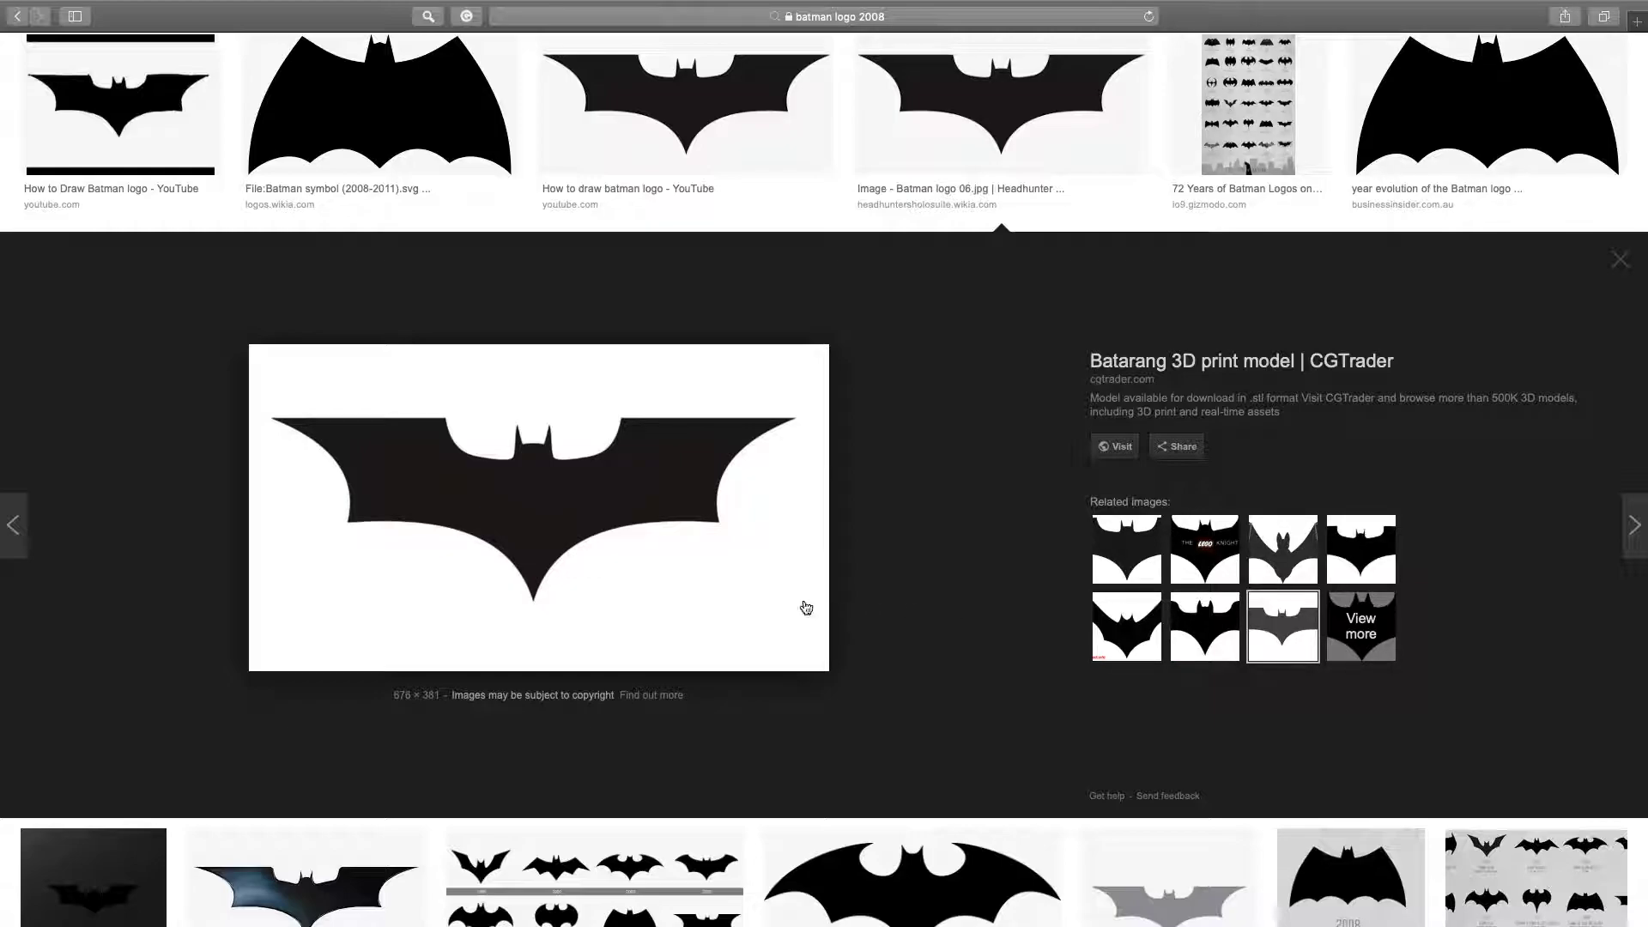
Open the previewed Batarang logo image in Photoshop as its own document
{"action": "mouse_move", "coordinate": [3, 2]}
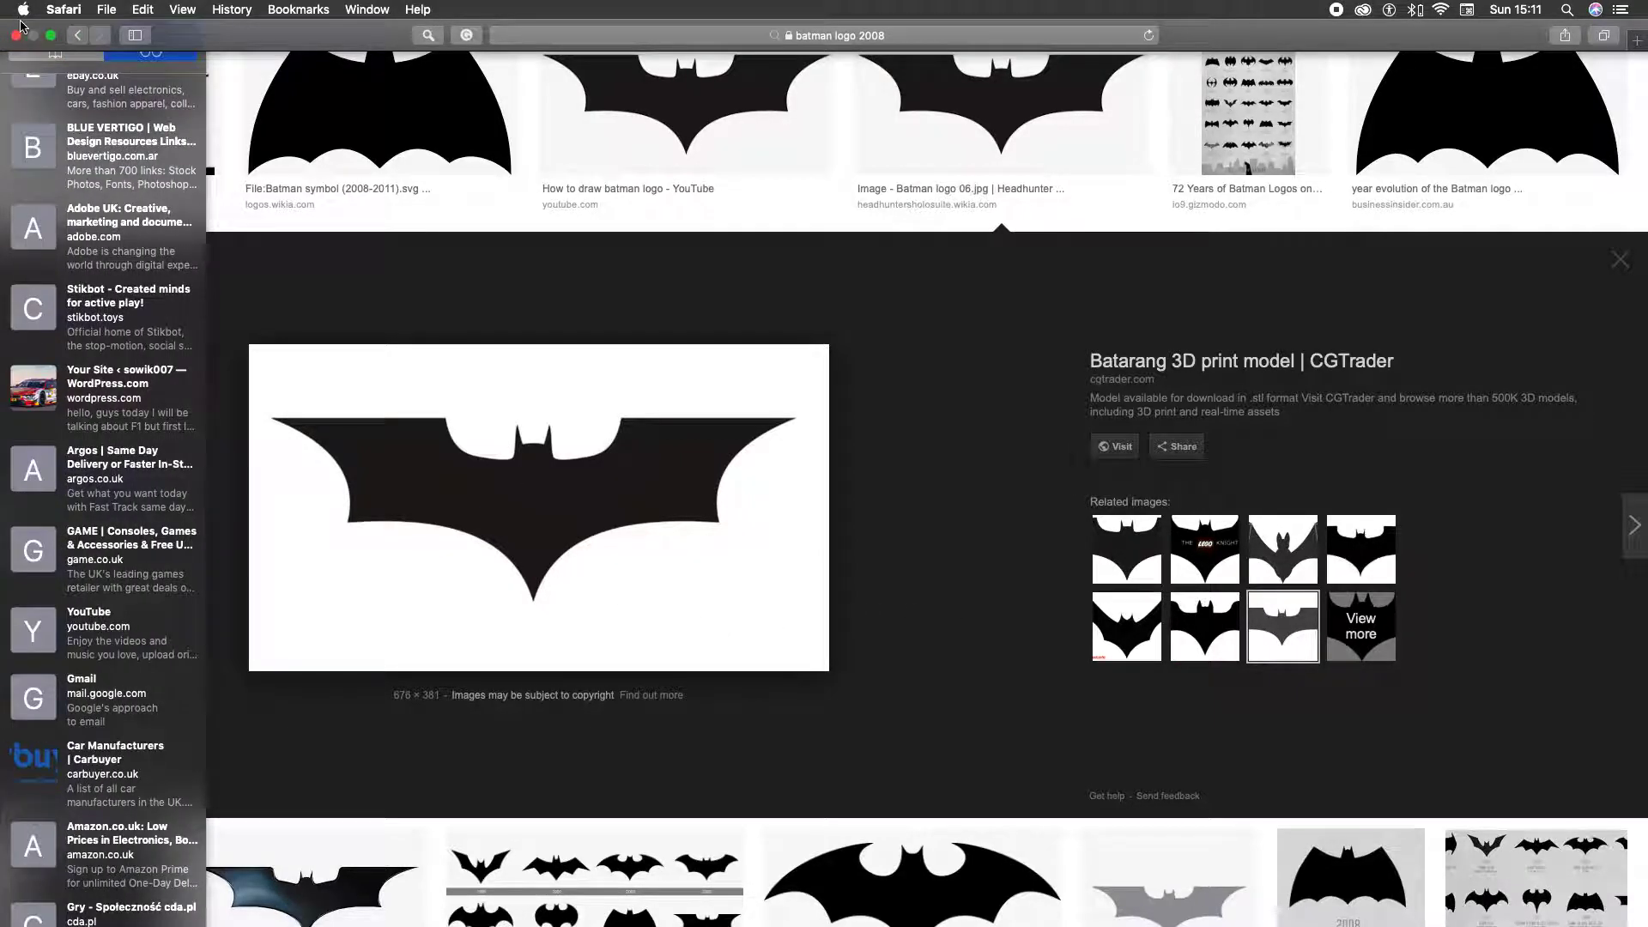
{"action": "left_click", "coordinate": [52, 36]}
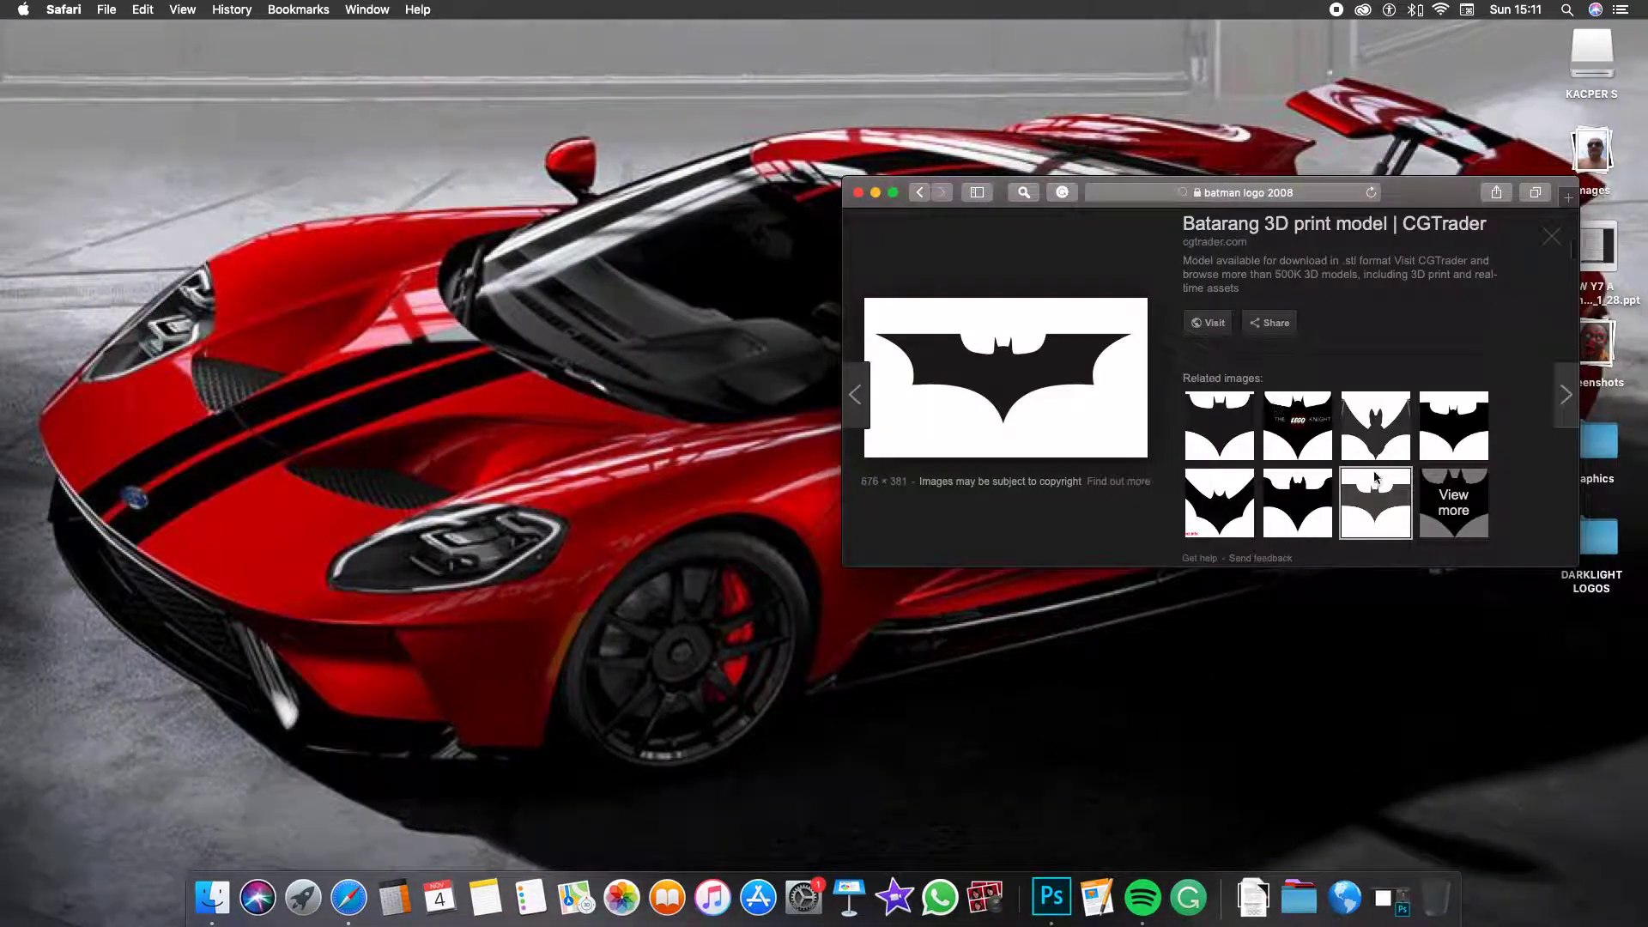
{"action": "left_click", "coordinate": [1054, 893]}
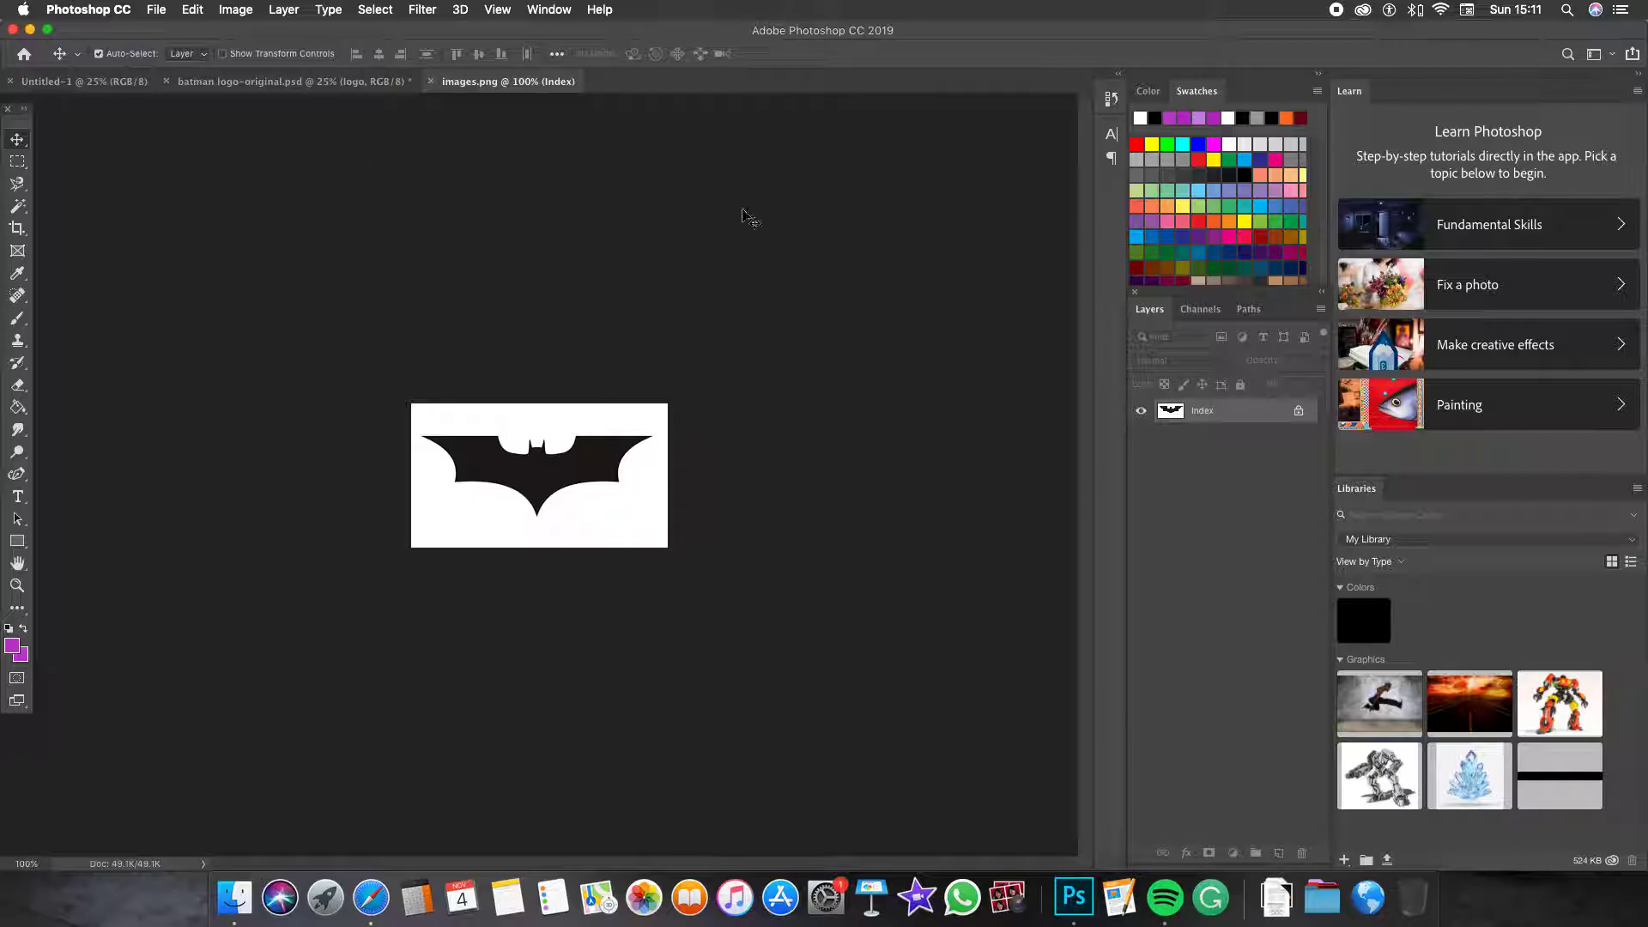
Close images.png and bring the Batarang logo from Safari onto the Untitled-1 canvas as a new layer
{"action": "left_click", "coordinate": [430, 81]}
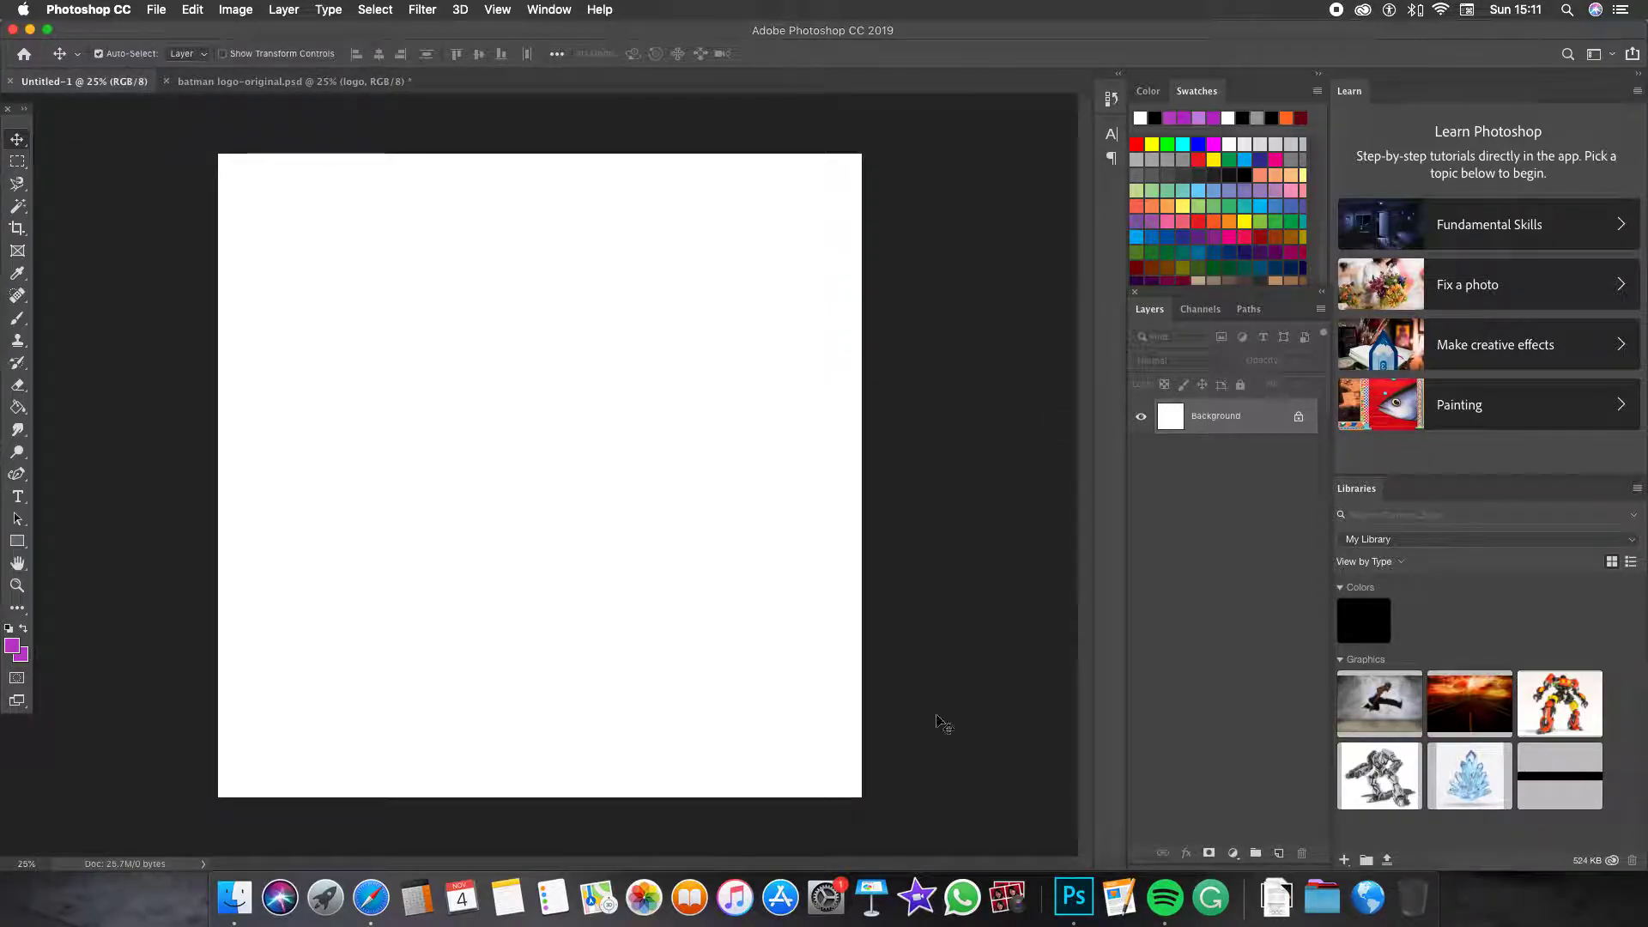
{"action": "left_click", "coordinate": [371, 897]}
{"action": "left_click_drag", "start_coordinate": [1013, 472], "coordinate": [536, 536]}
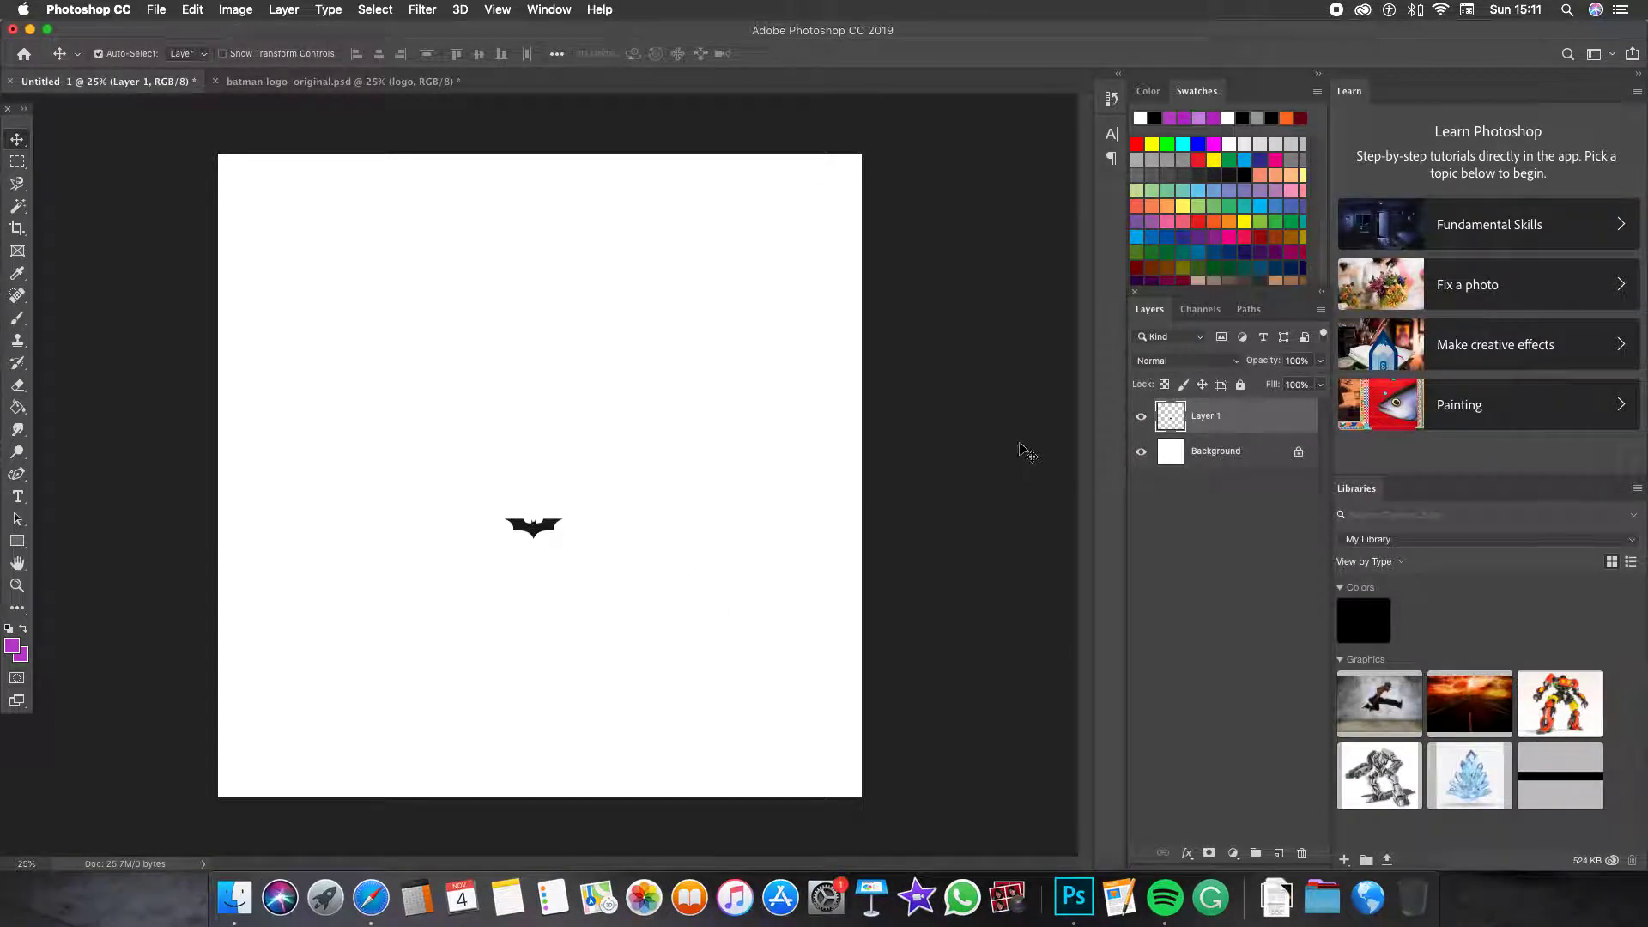
Hide the Background layer and enlarge the logo on Layer 1 proportionally until it spans nearly the full canvas width
{"action": "key", "text": "super+t"}
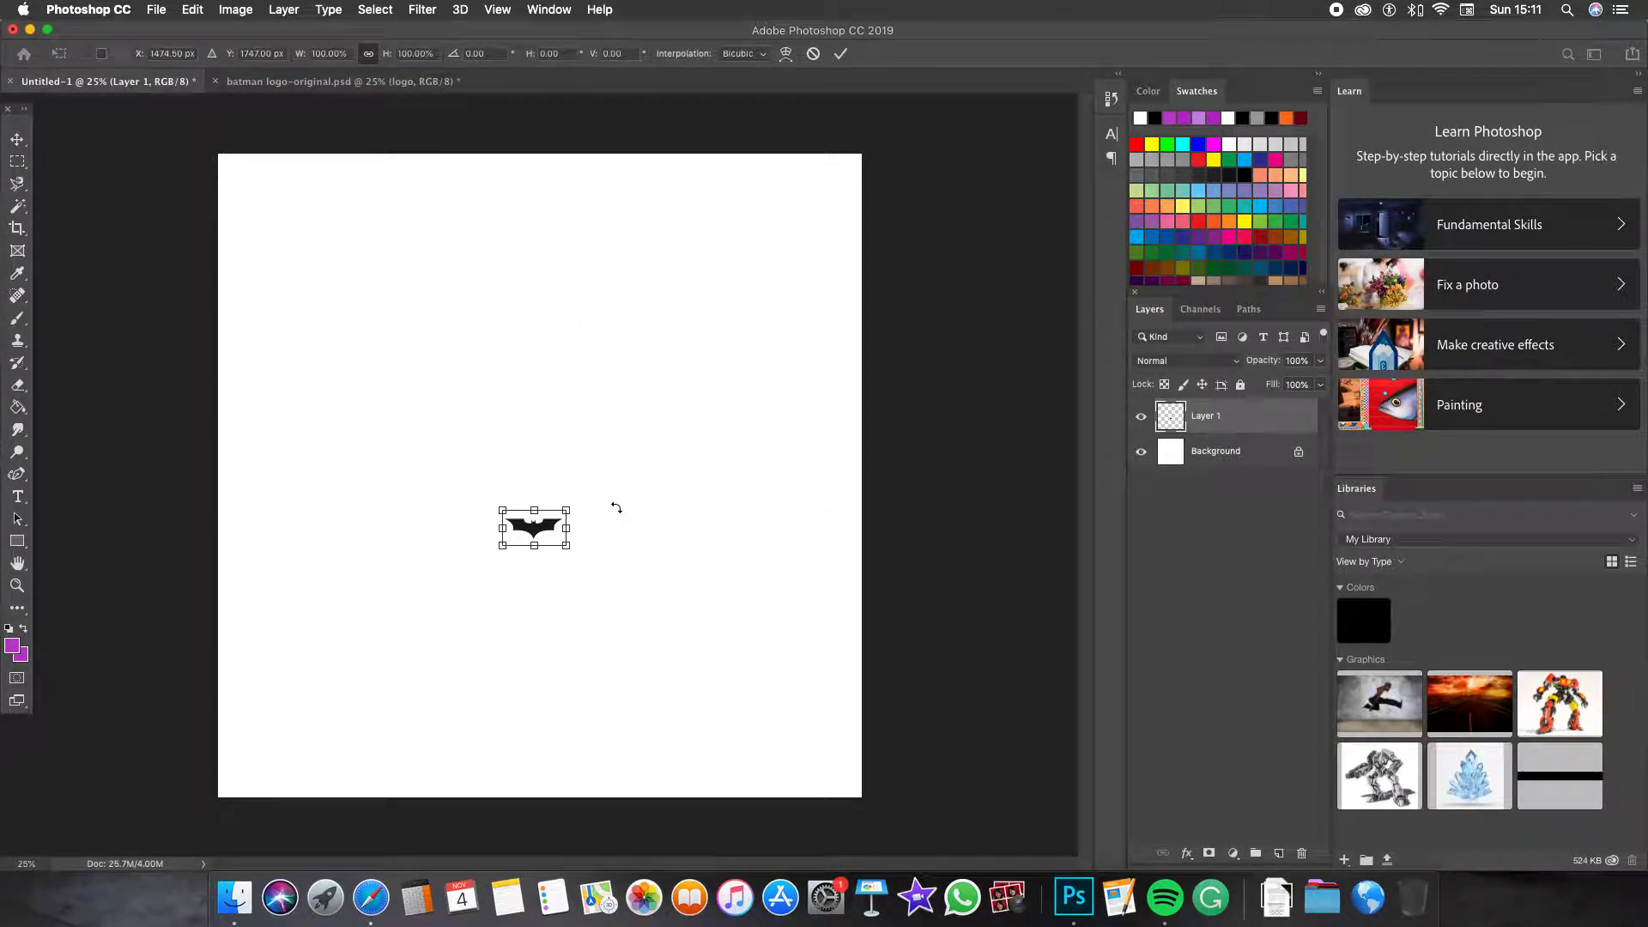
{"action": "left_click", "coordinate": [1140, 450]}
{"action": "key", "text": "super+t"}
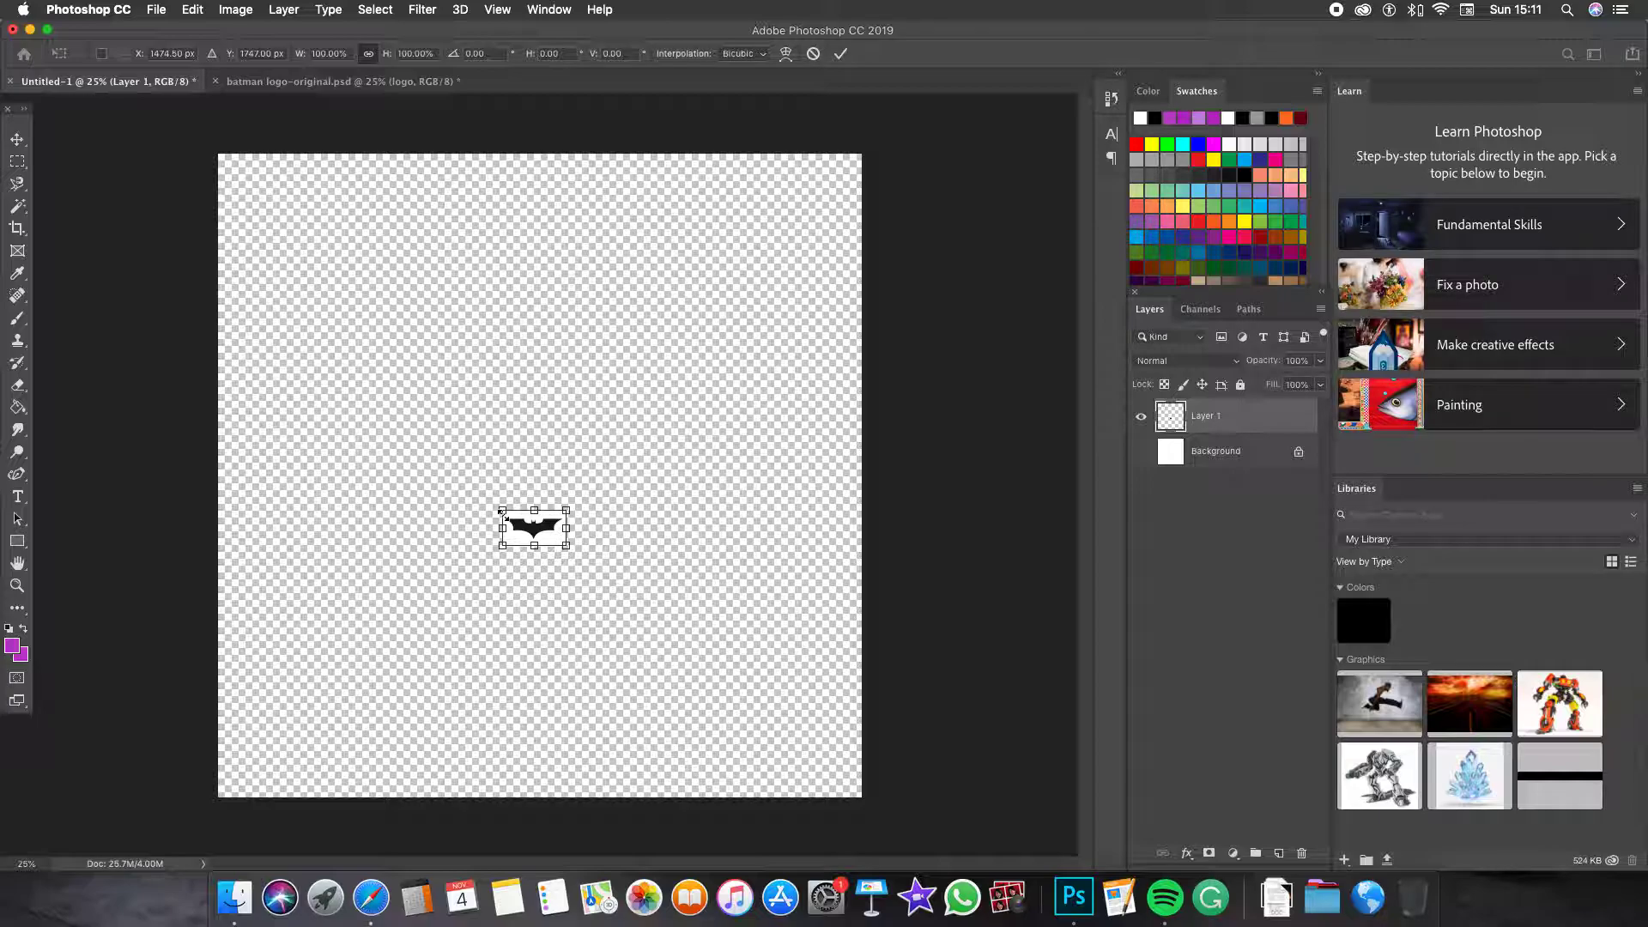
{"action": "left_click_drag", "start_coordinate": [91, 310], "coordinate": [21, 244]}
{"action": "left_click_drag", "start_coordinate": [376, 394], "coordinate": [680, 556]}
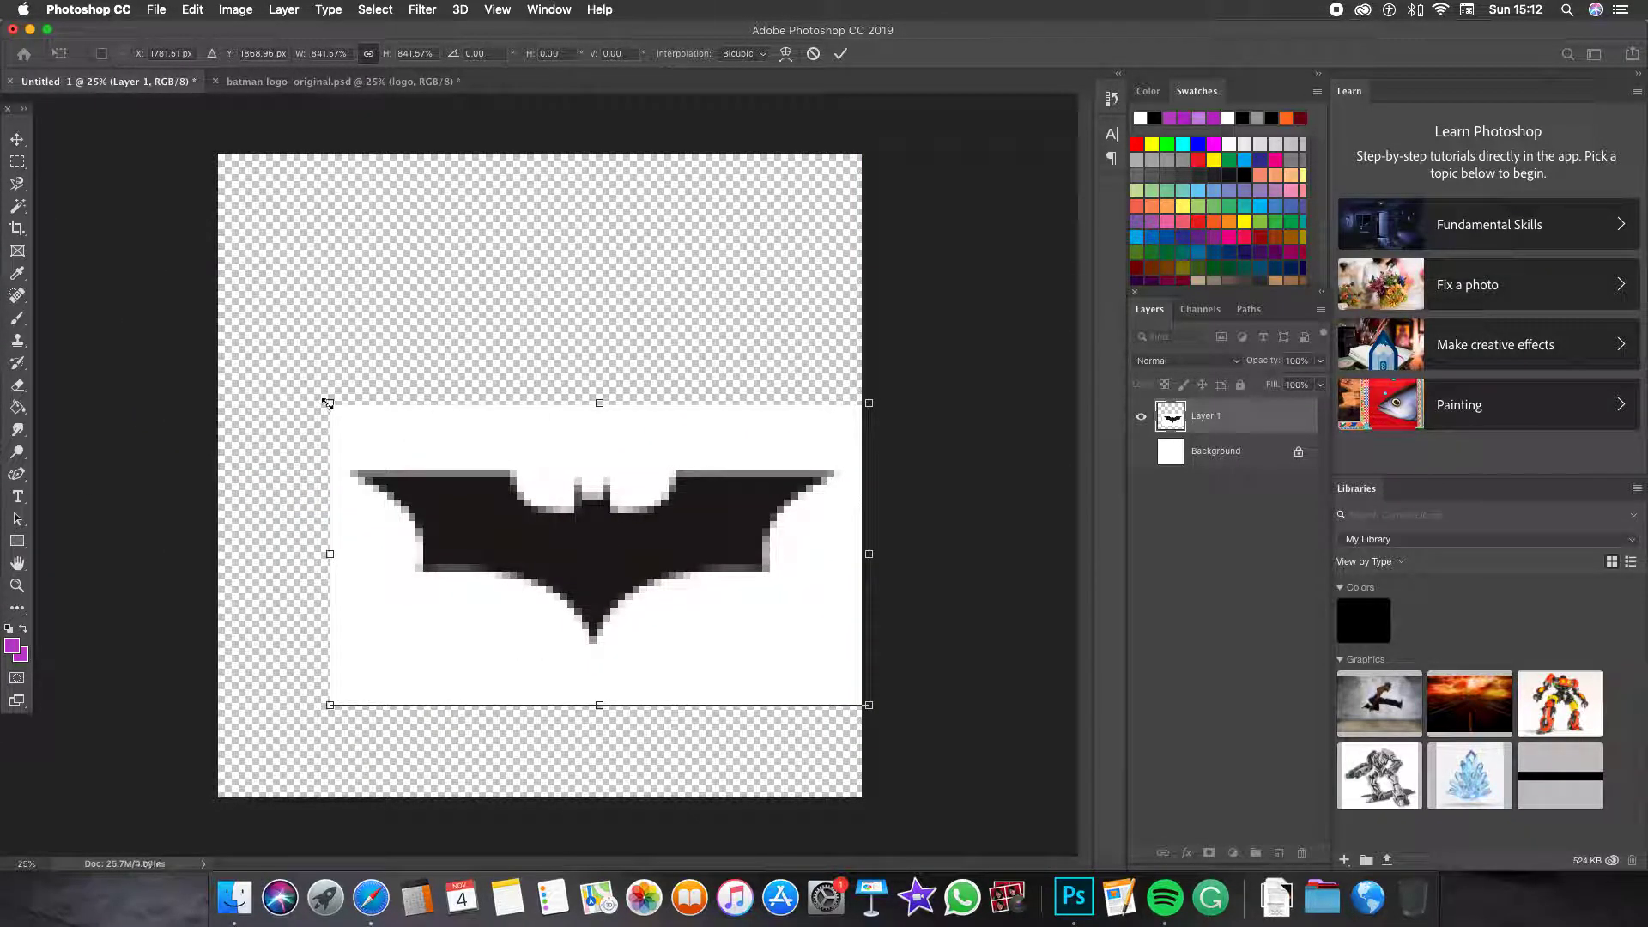
{"action": "left_click_drag", "start_coordinate": [329, 404], "coordinate": [177, 312]}
{"action": "mouse_move", "coordinate": [516, 314]}
{"action": "left_mouse_down"}
{"action": "mouse_move", "coordinate": [508, 248]}
{"action": "mouse_move", "coordinate": [512, 367]}
{"action": "mouse_move", "coordinate": [513, 194]}
{"action": "mouse_move", "coordinate": [522, 343]}
{"action": "left_mouse_up"}
{"action": "key", "text": "super+z"}
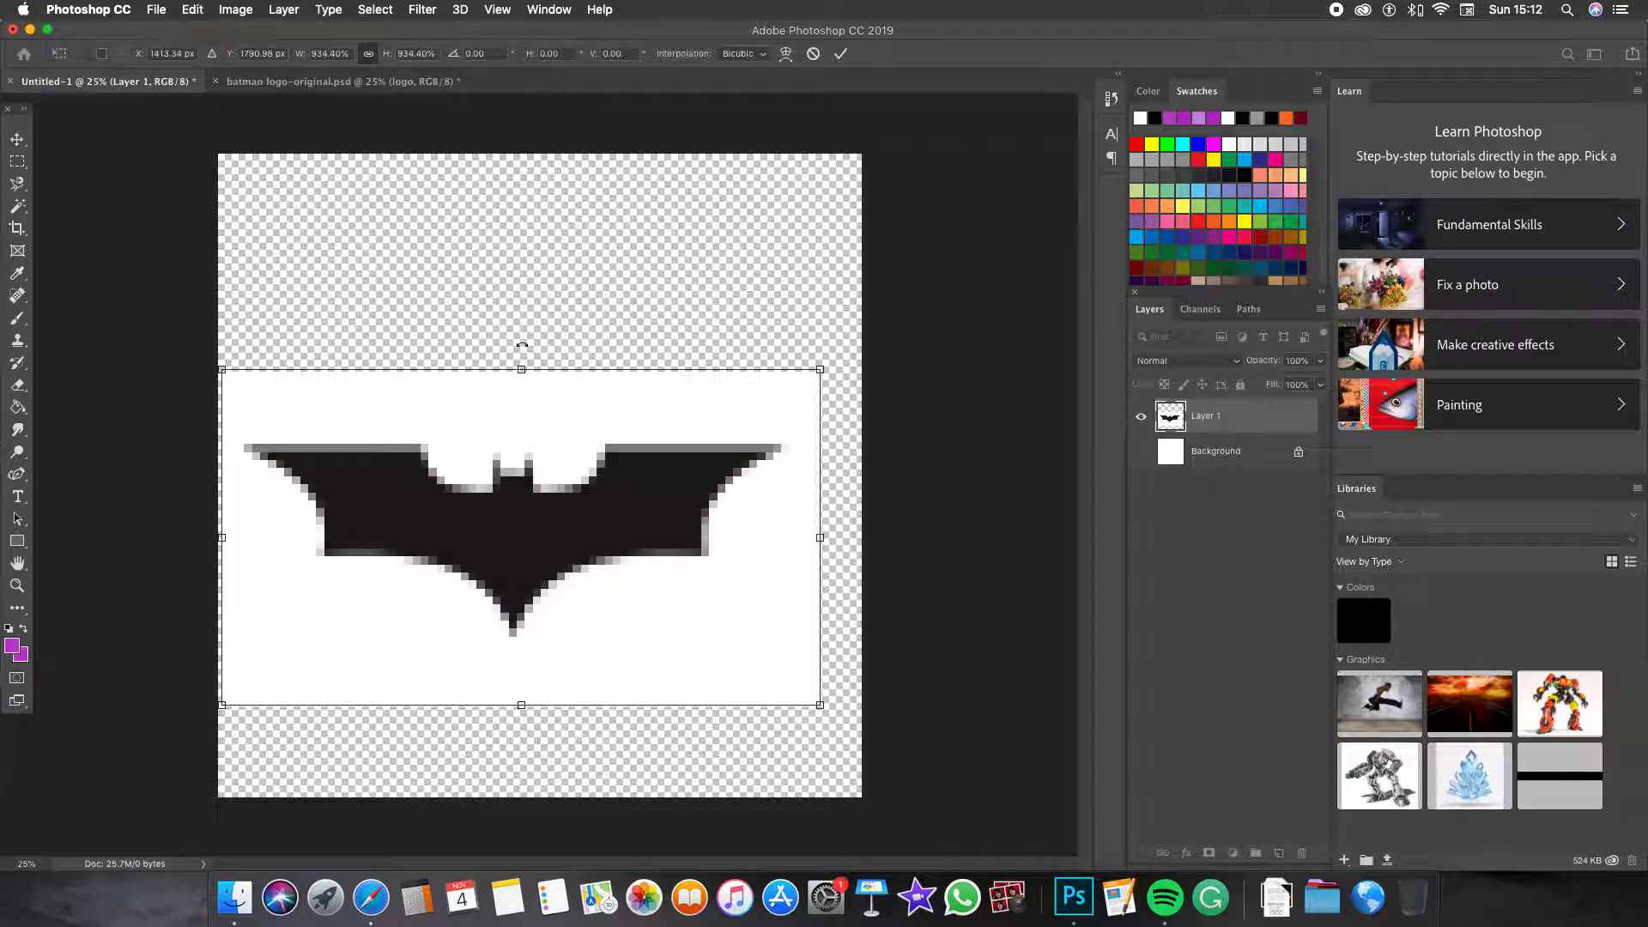
{"action": "left_click_drag", "start_coordinate": [582, 394], "coordinate": [622, 387]}
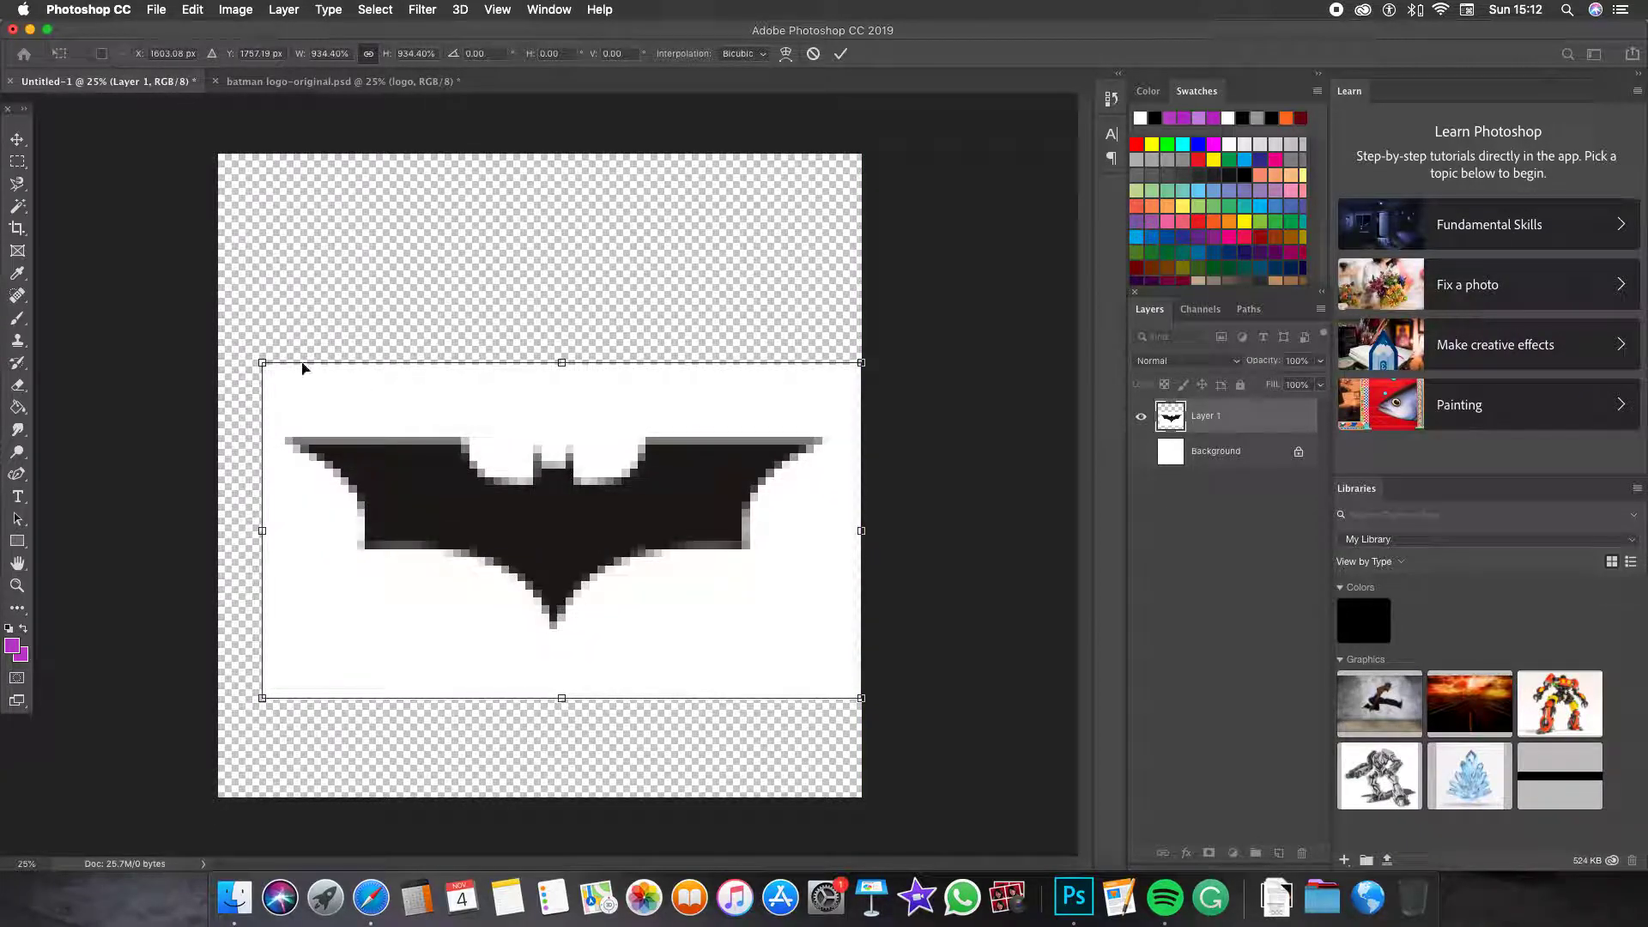
{"action": "left_click_drag", "start_coordinate": [246, 360], "coordinate": [226, 350]}
{"action": "left_click_drag", "start_coordinate": [492, 460], "coordinate": [495, 451]}
{"action": "left_click", "coordinate": [15, 137]}
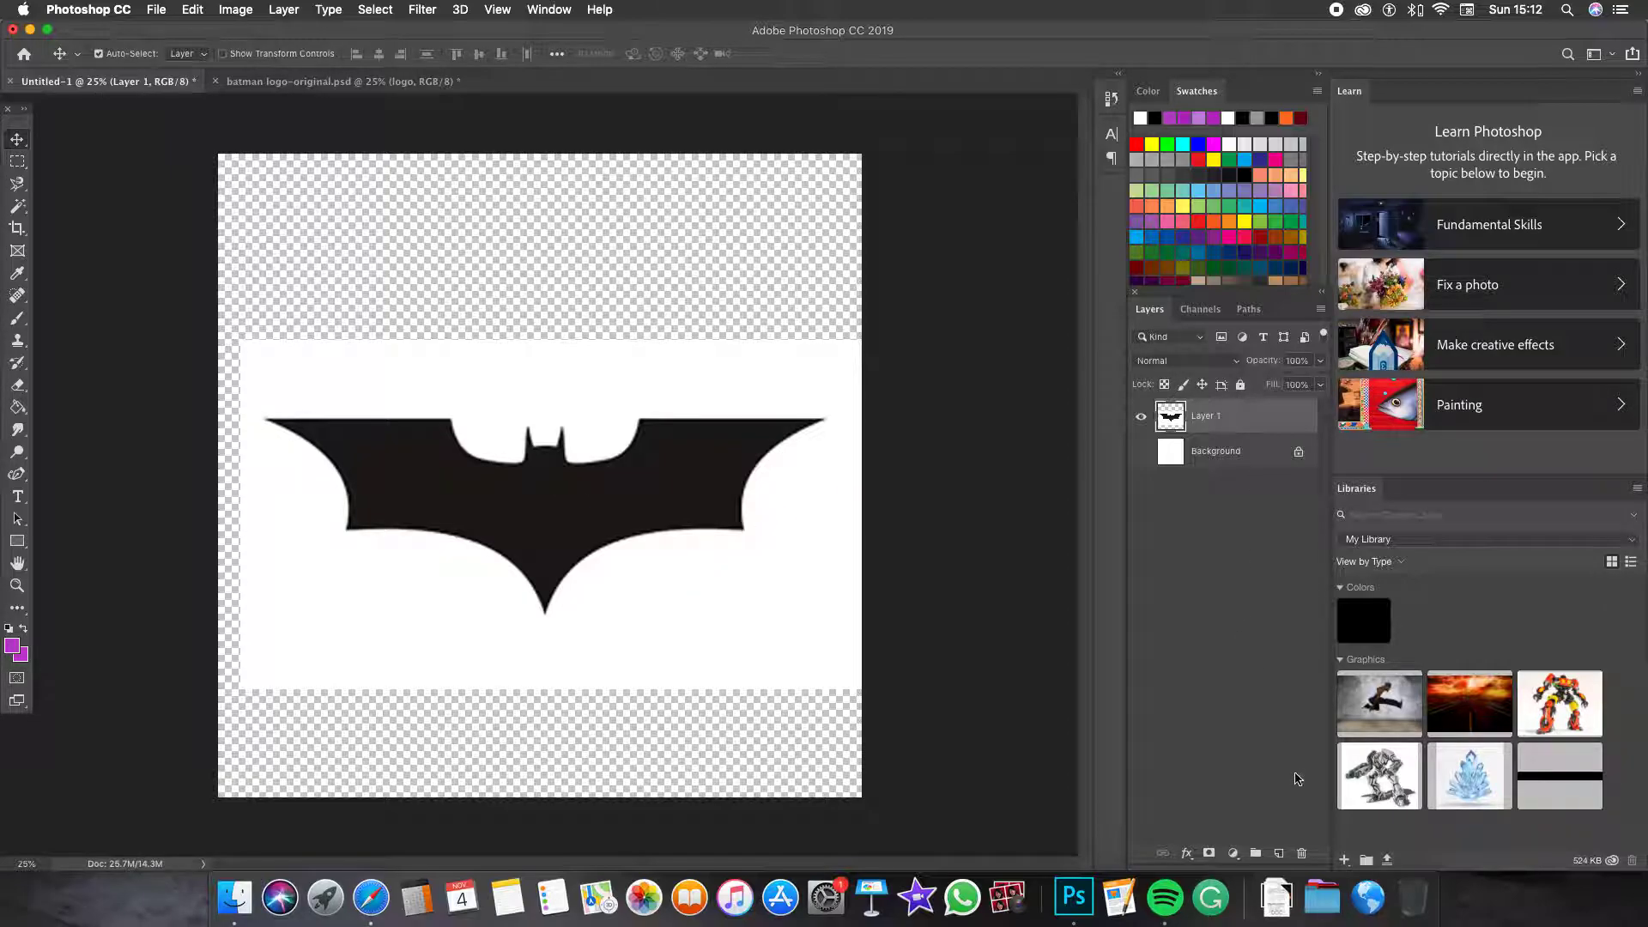
Create a new layer named batman and place it directly below Layer 1
{"action": "left_click", "coordinate": [1277, 852]}
{"action": "double_click", "coordinate": [1203, 415]}
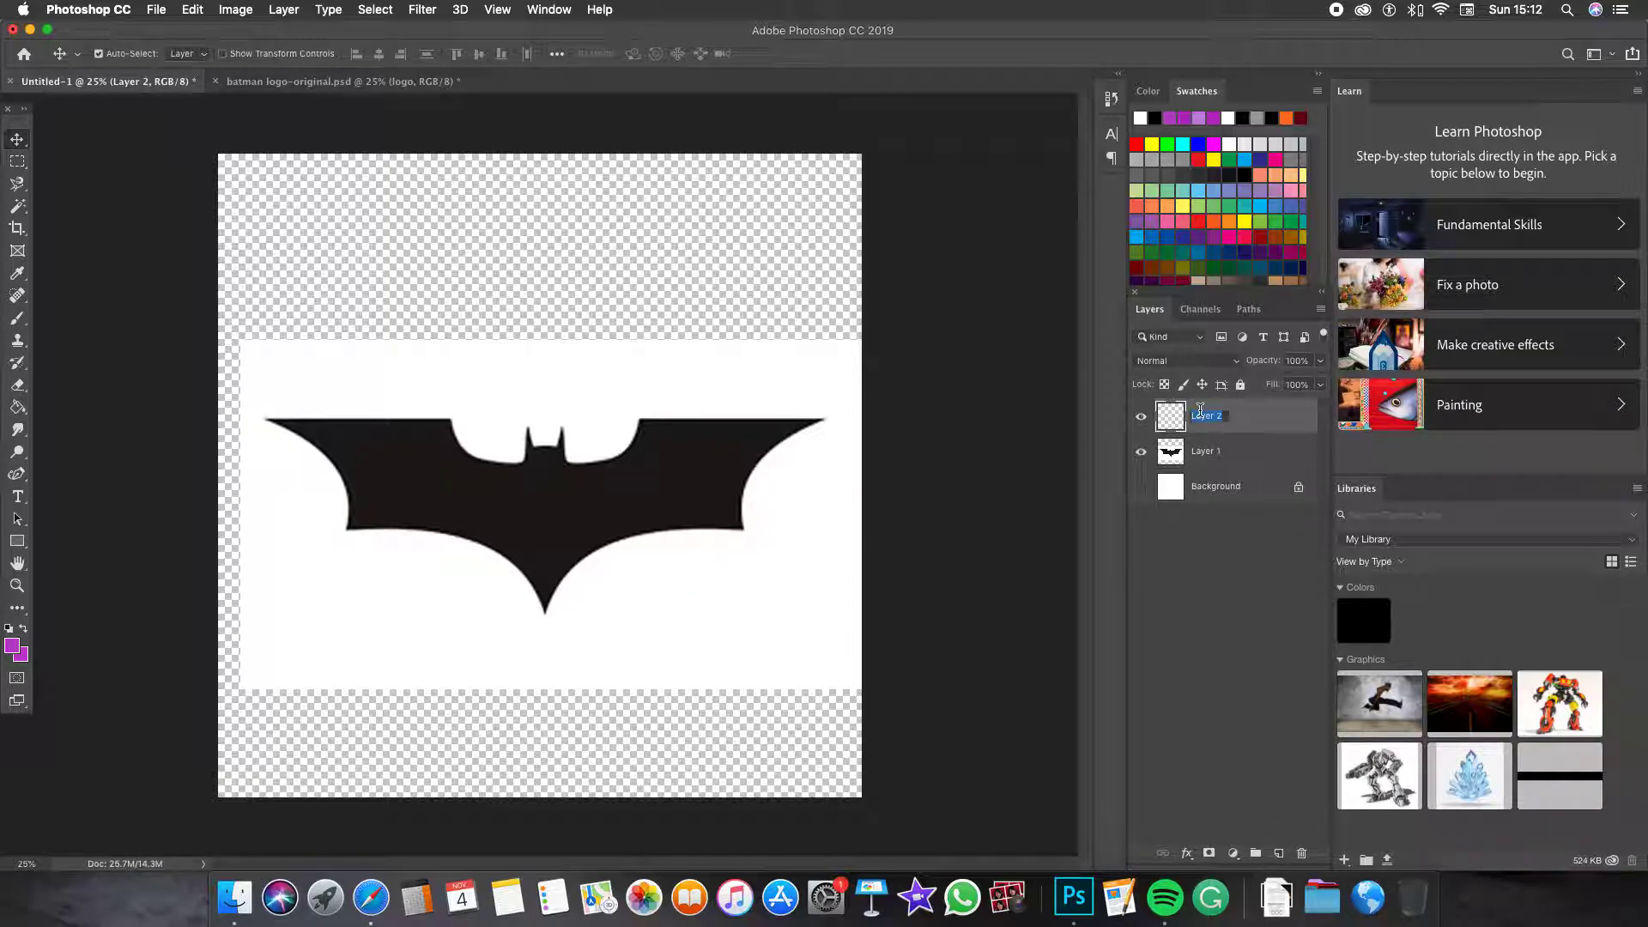
{"action": "type", "text": "batman"}
{"action": "key", "text": "Return"}
{"action": "left_click_drag", "start_coordinate": [1210, 418], "coordinate": [1215, 474]}
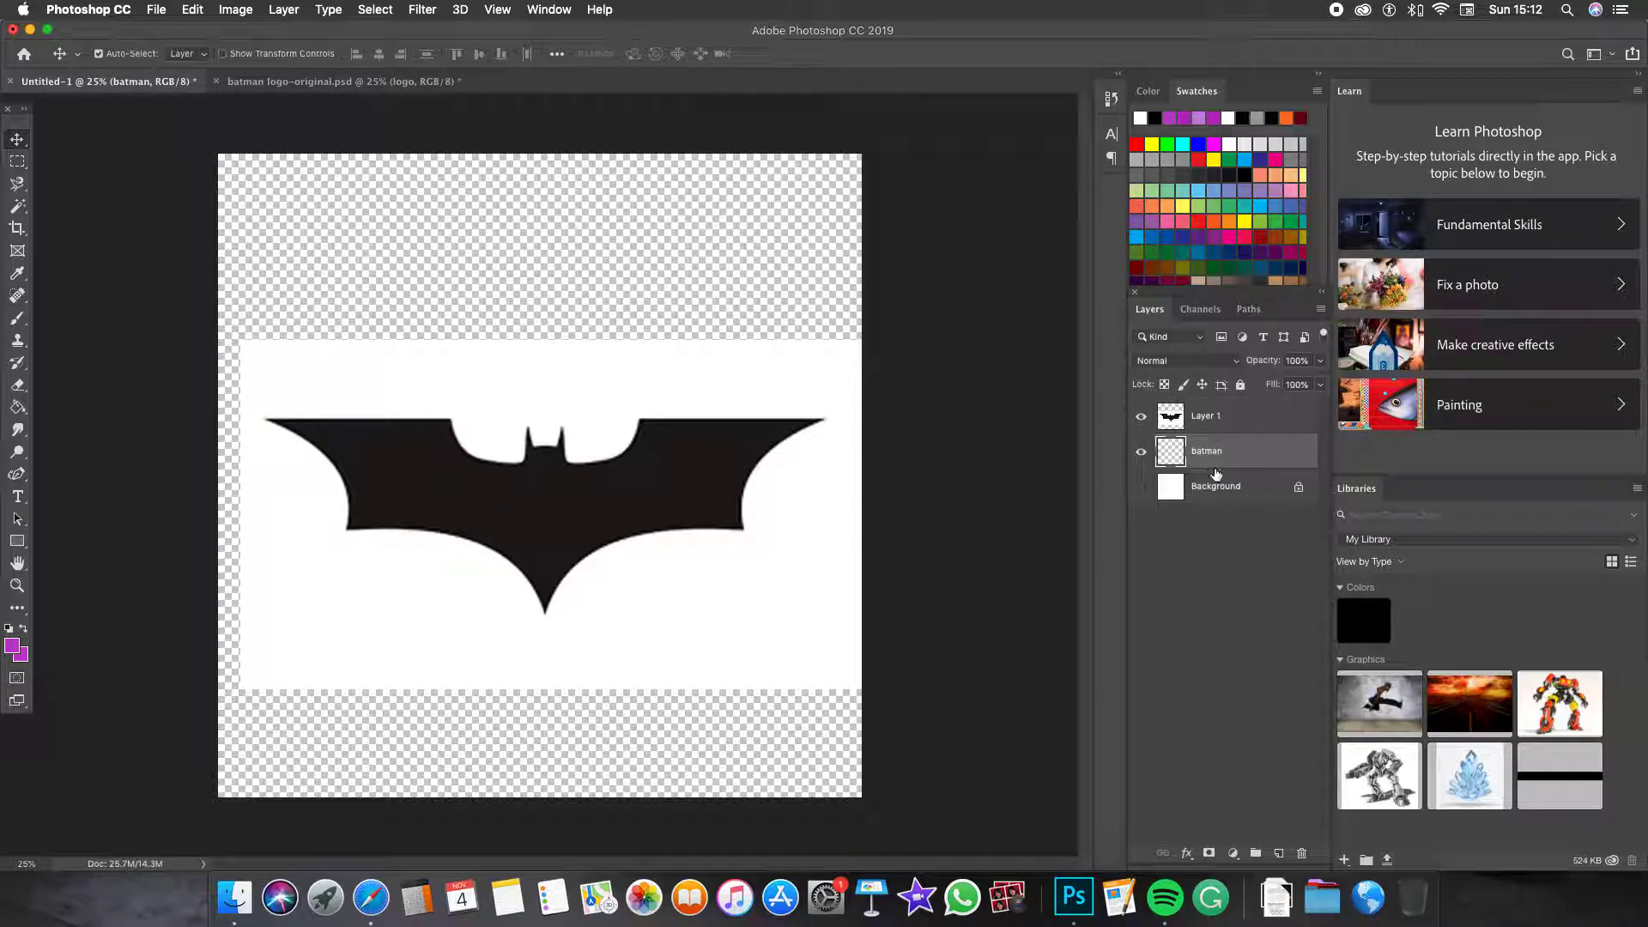
Set both the foreground and background colours to black (000000)
{"action": "left_click", "coordinate": [11, 650]}
{"action": "left_click_drag", "start_coordinate": [753, 349], "coordinate": [821, 522]}
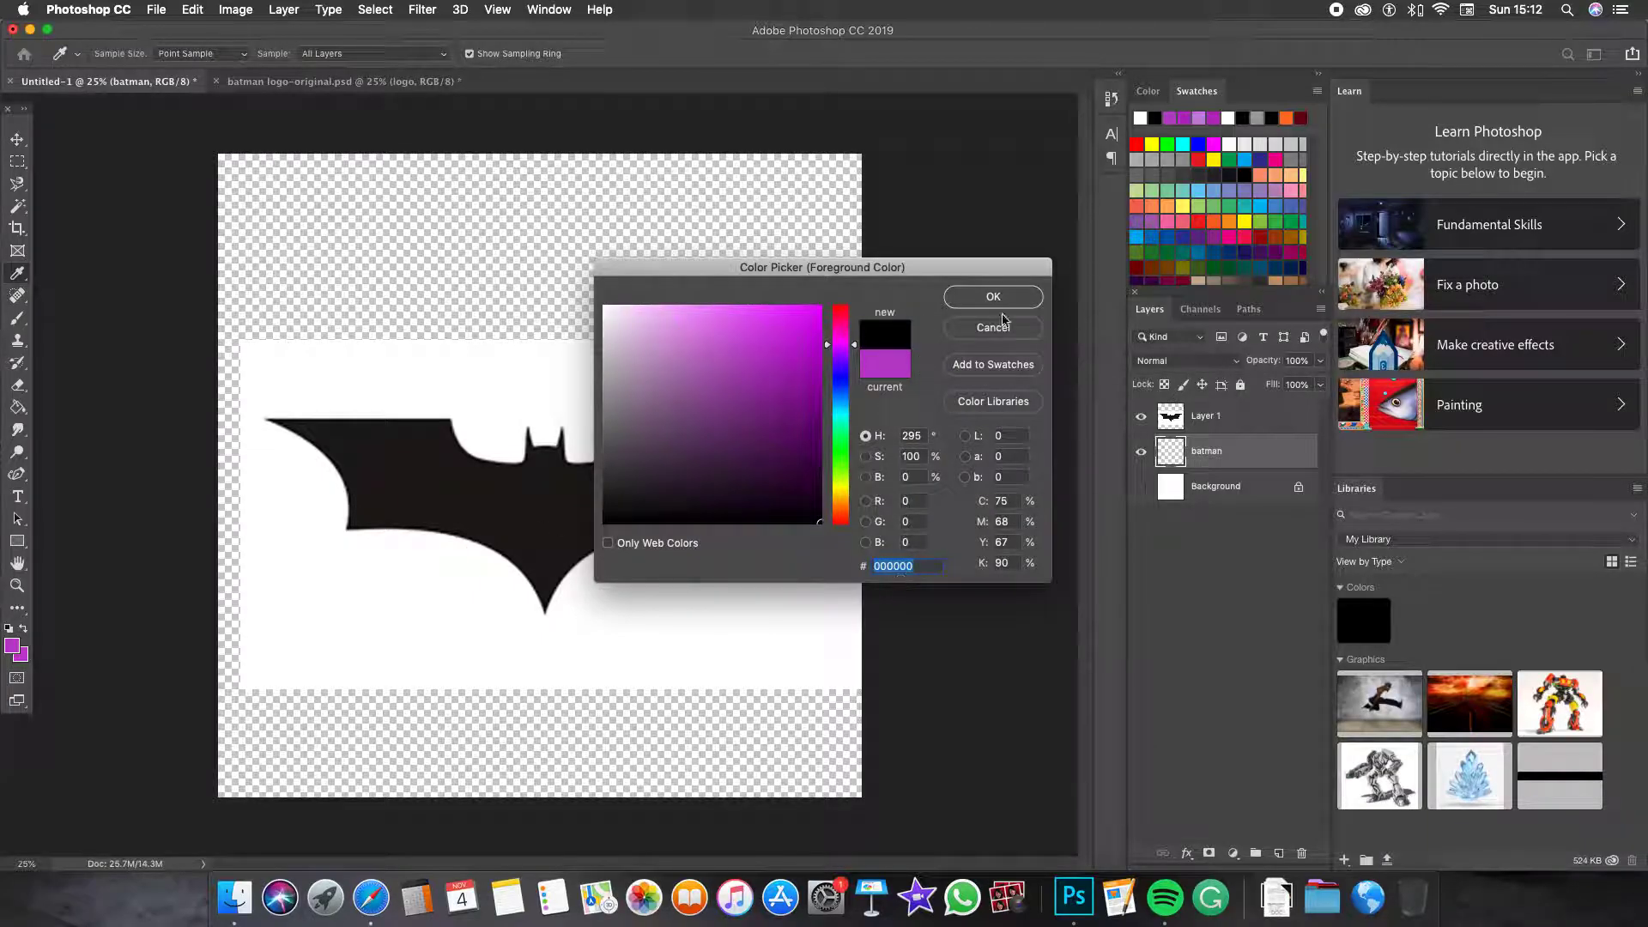
{"action": "left_click", "coordinate": [993, 297]}
{"action": "left_click", "coordinate": [20, 656]}
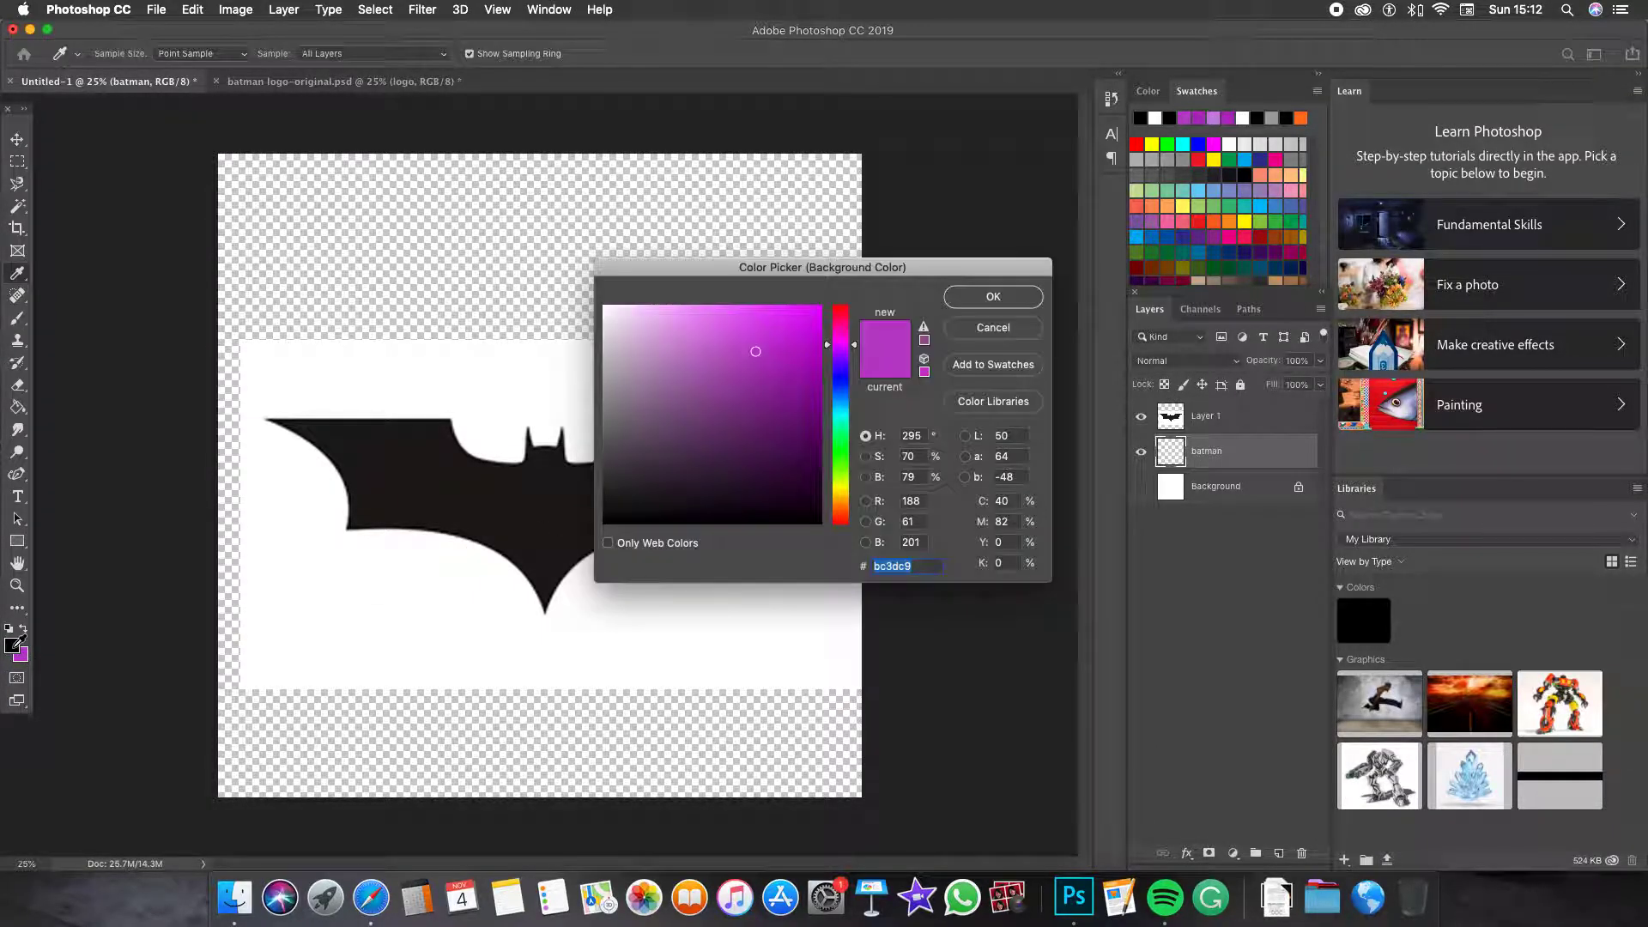
{"action": "left_click", "coordinate": [987, 306]}
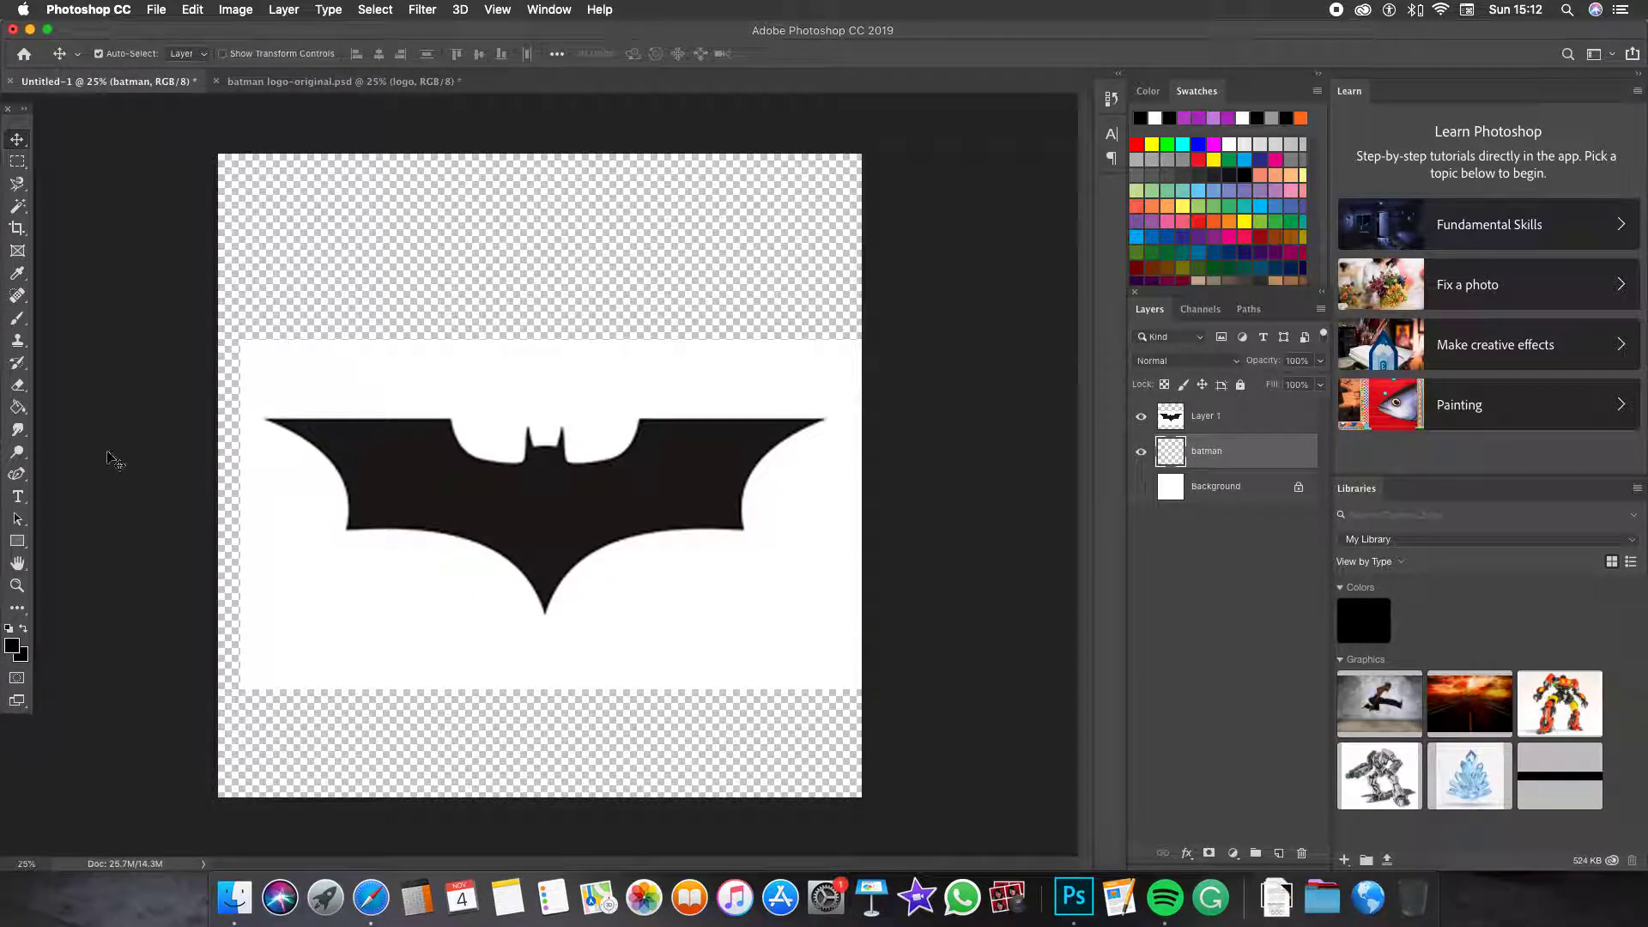
Draw a black-filled rectangle without stroke, about 3083 by 3134 px, over the whole canvas on the batman layer
{"action": "key", "text": "u"}
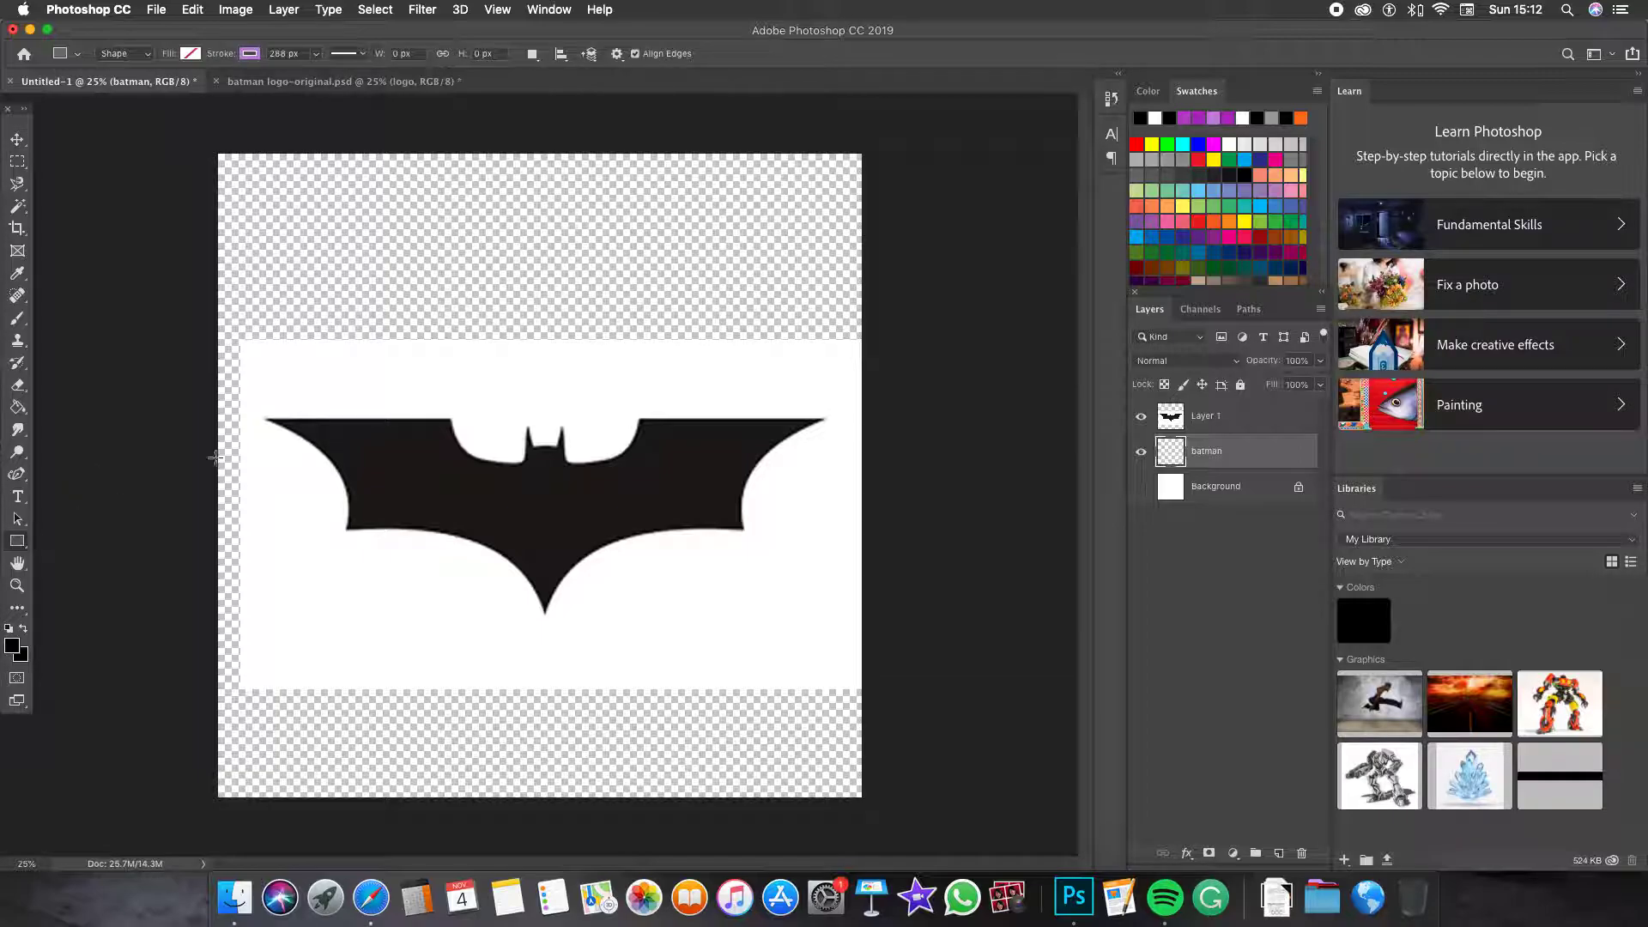
{"action": "left_click", "coordinate": [251, 55]}
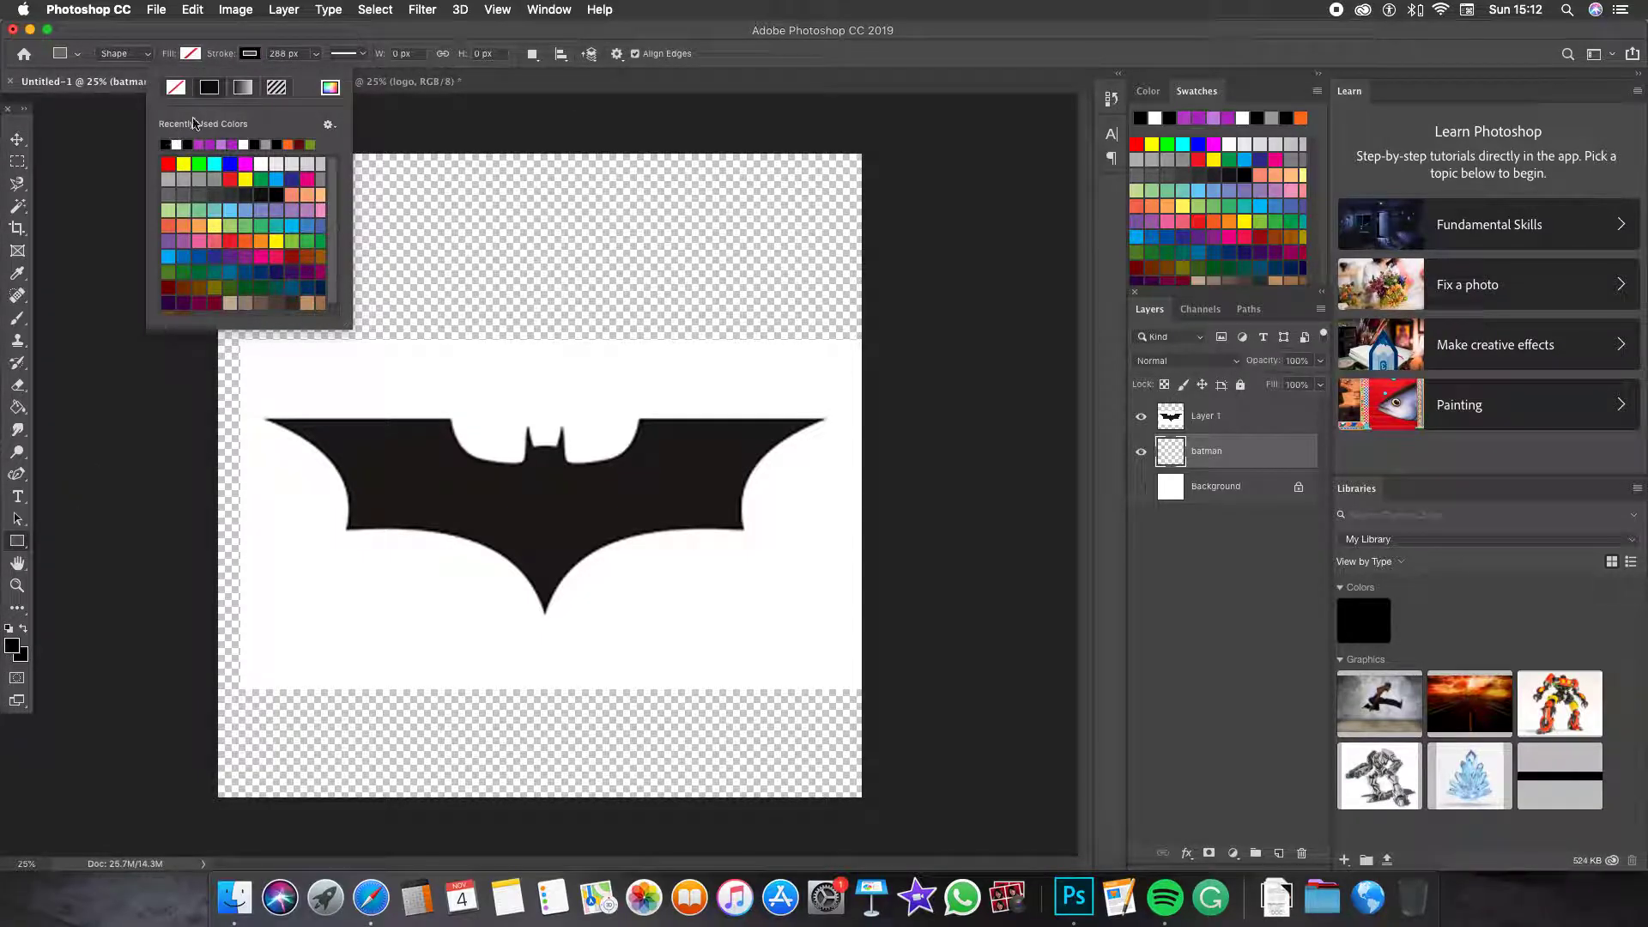
{"action": "left_click", "coordinate": [200, 39]}
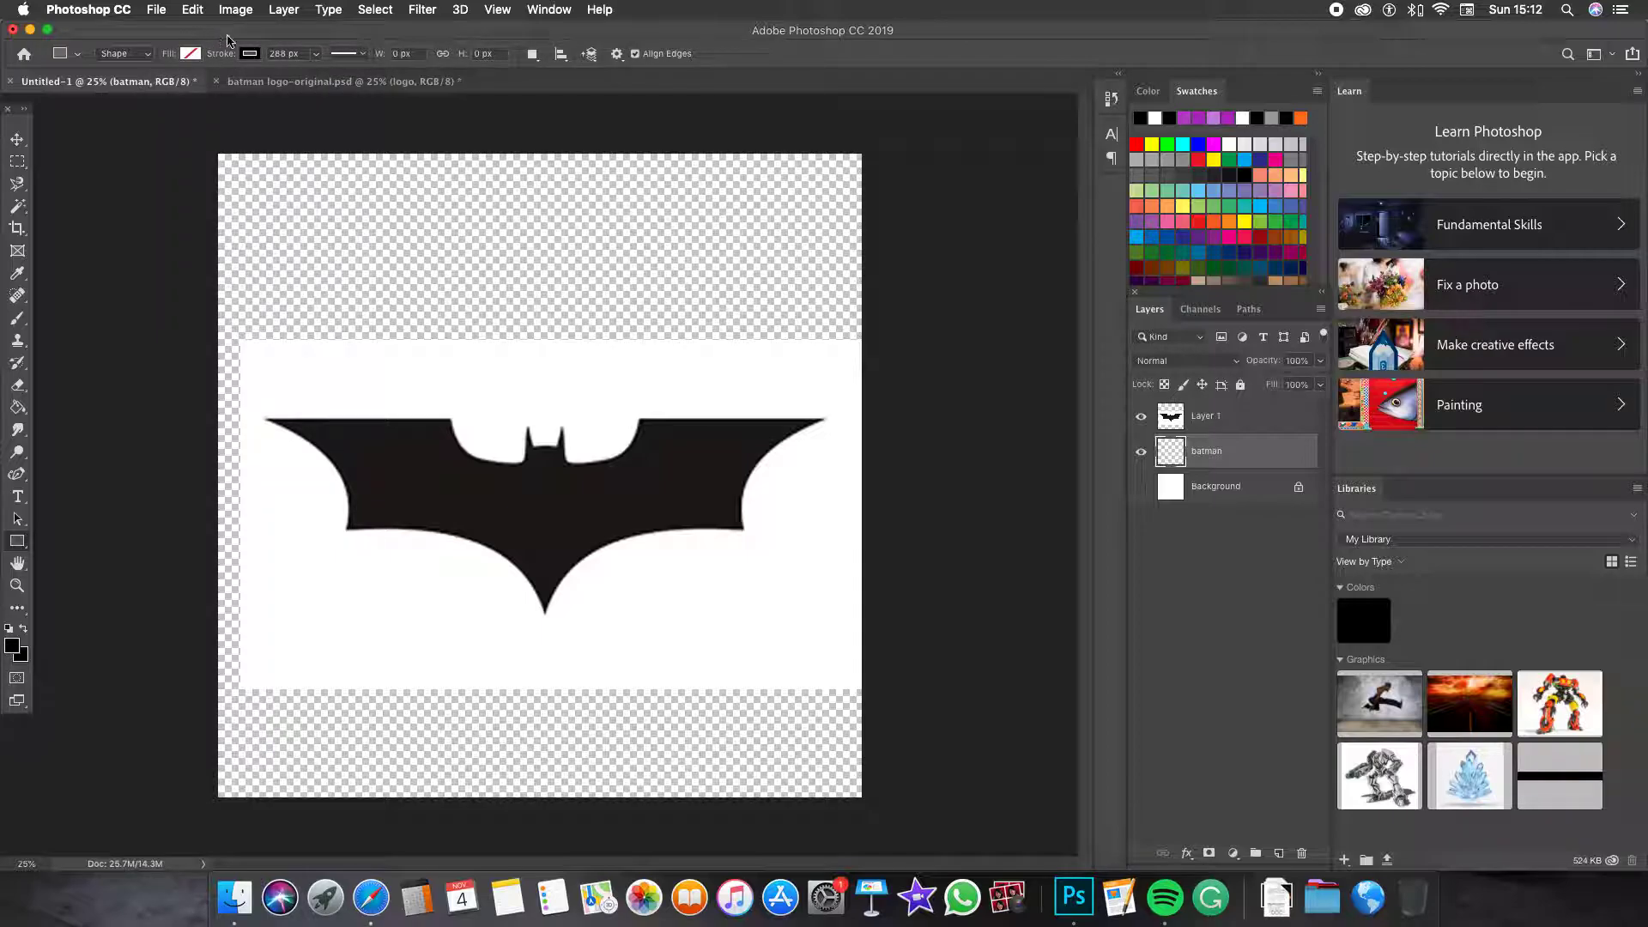
{"action": "left_click", "coordinate": [255, 57]}
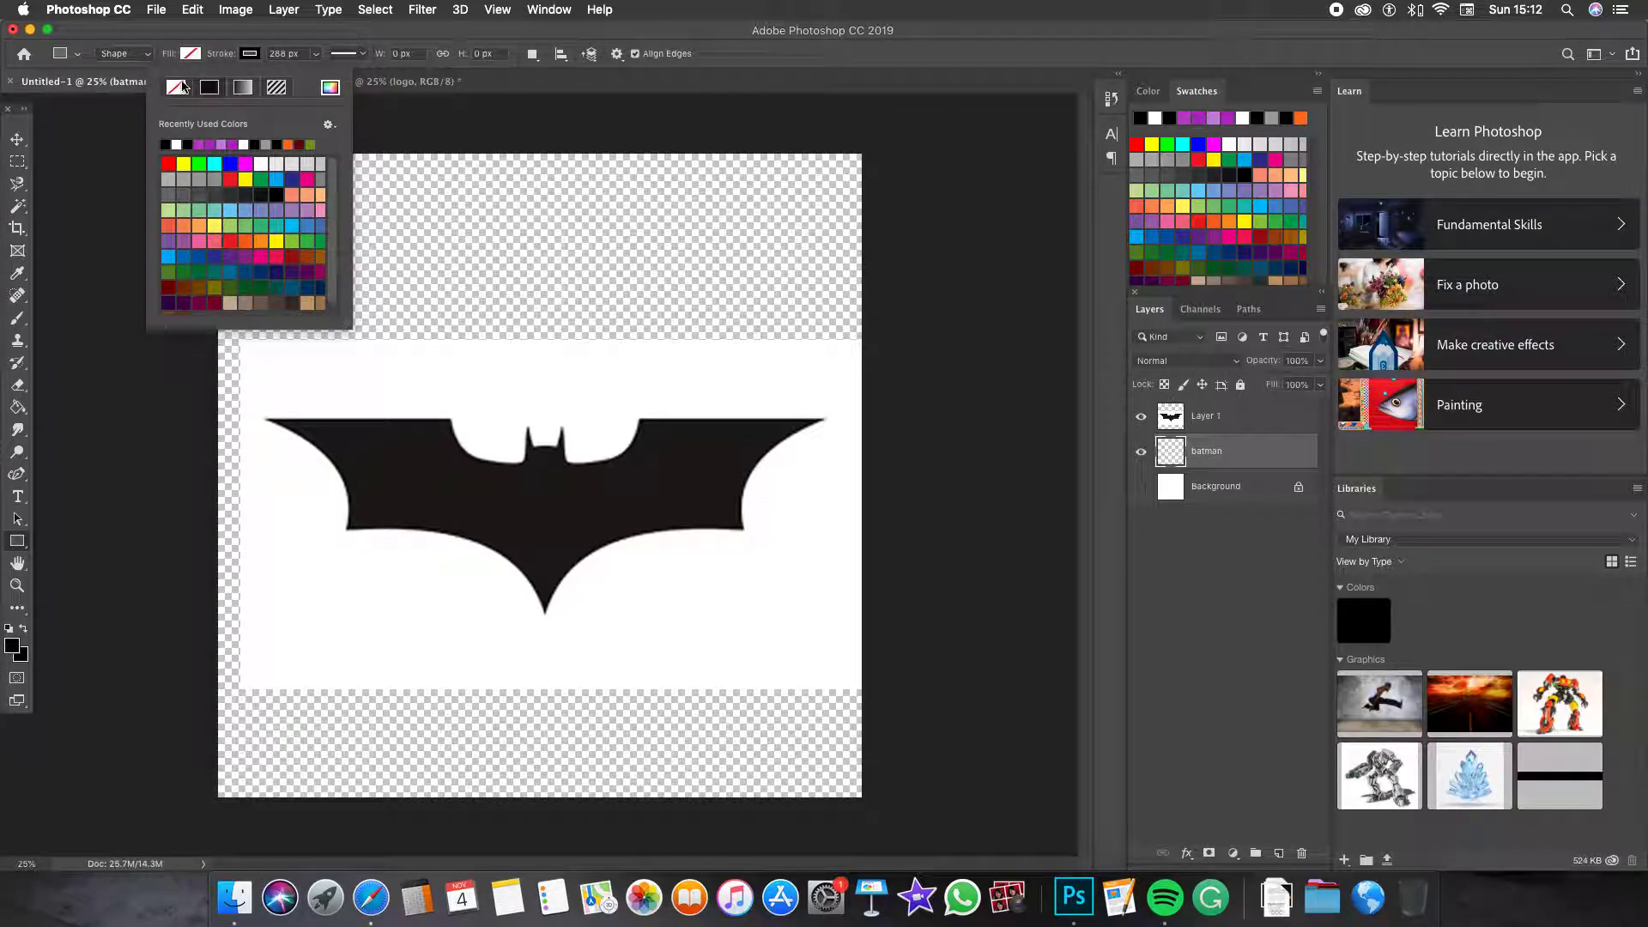
{"action": "left_click", "coordinate": [186, 86]}
{"action": "left_click", "coordinate": [188, 55]}
{"action": "left_click", "coordinate": [109, 145]}
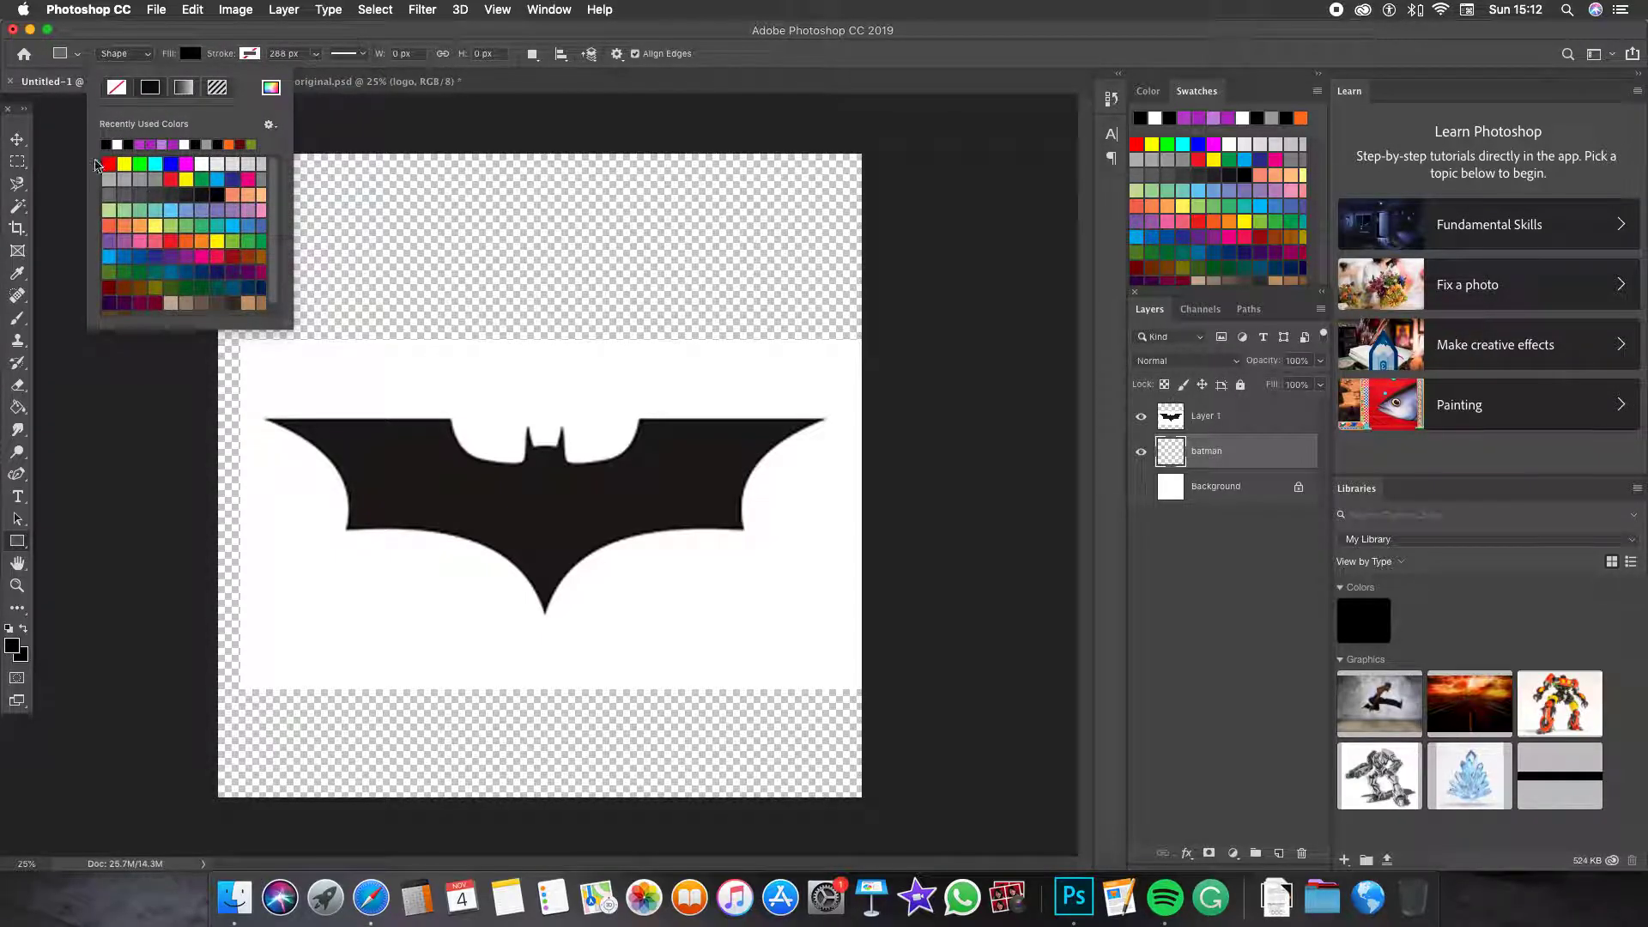
{"action": "left_click", "coordinate": [224, 34]}
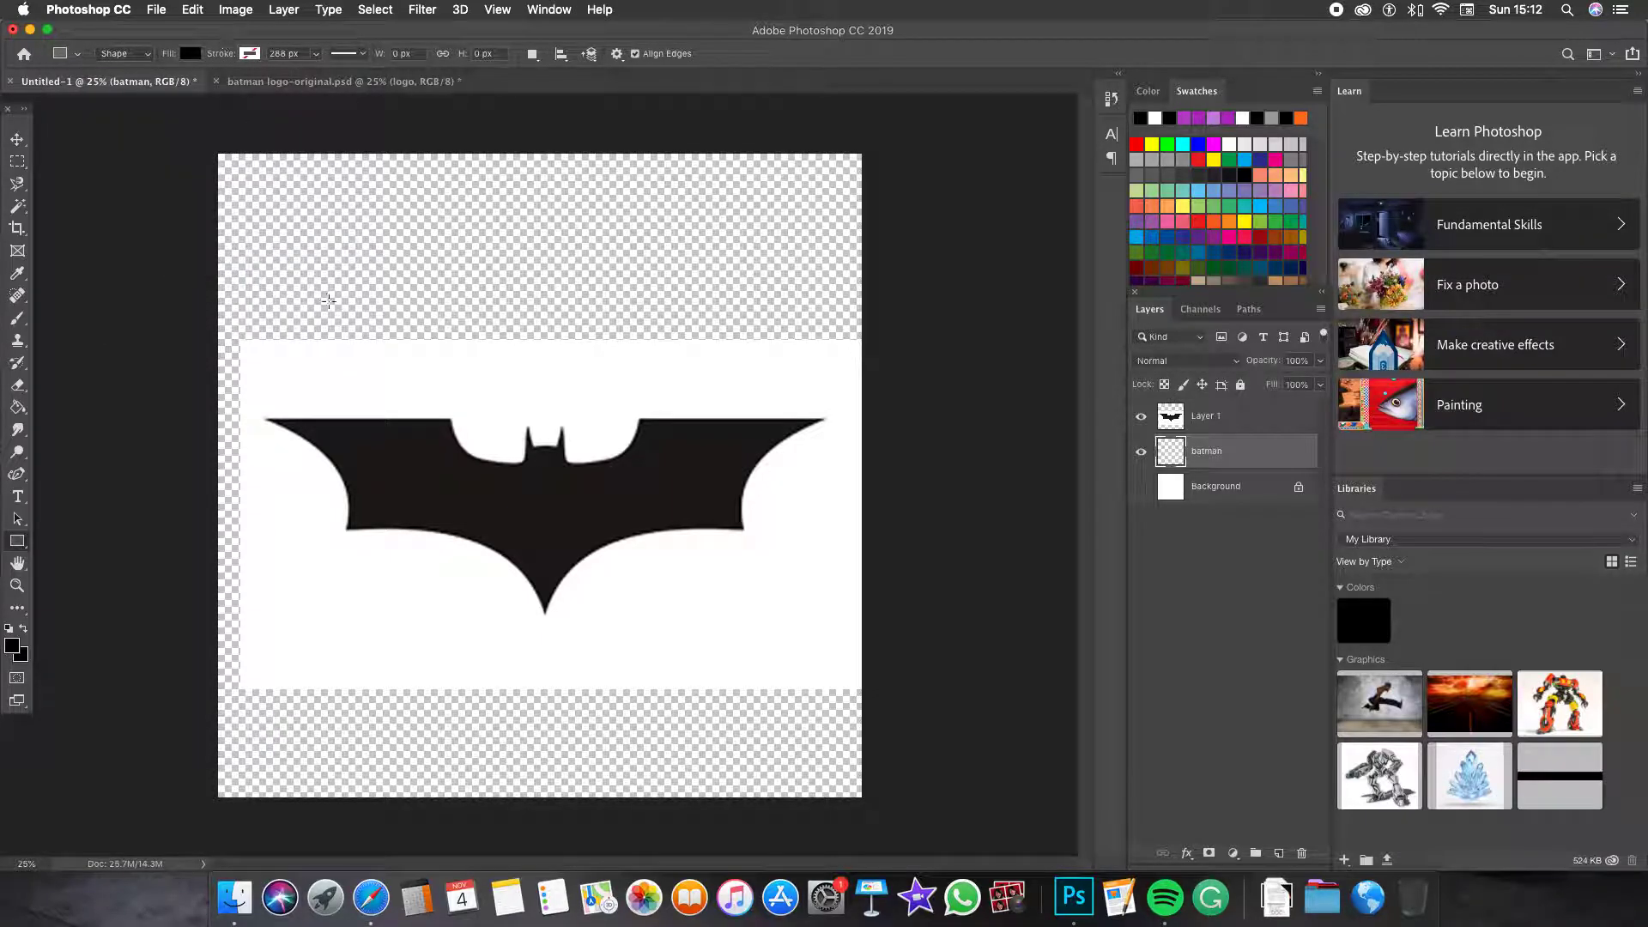
{"action": "left_click_drag", "start_coordinate": [209, 145], "coordinate": [870, 817]}
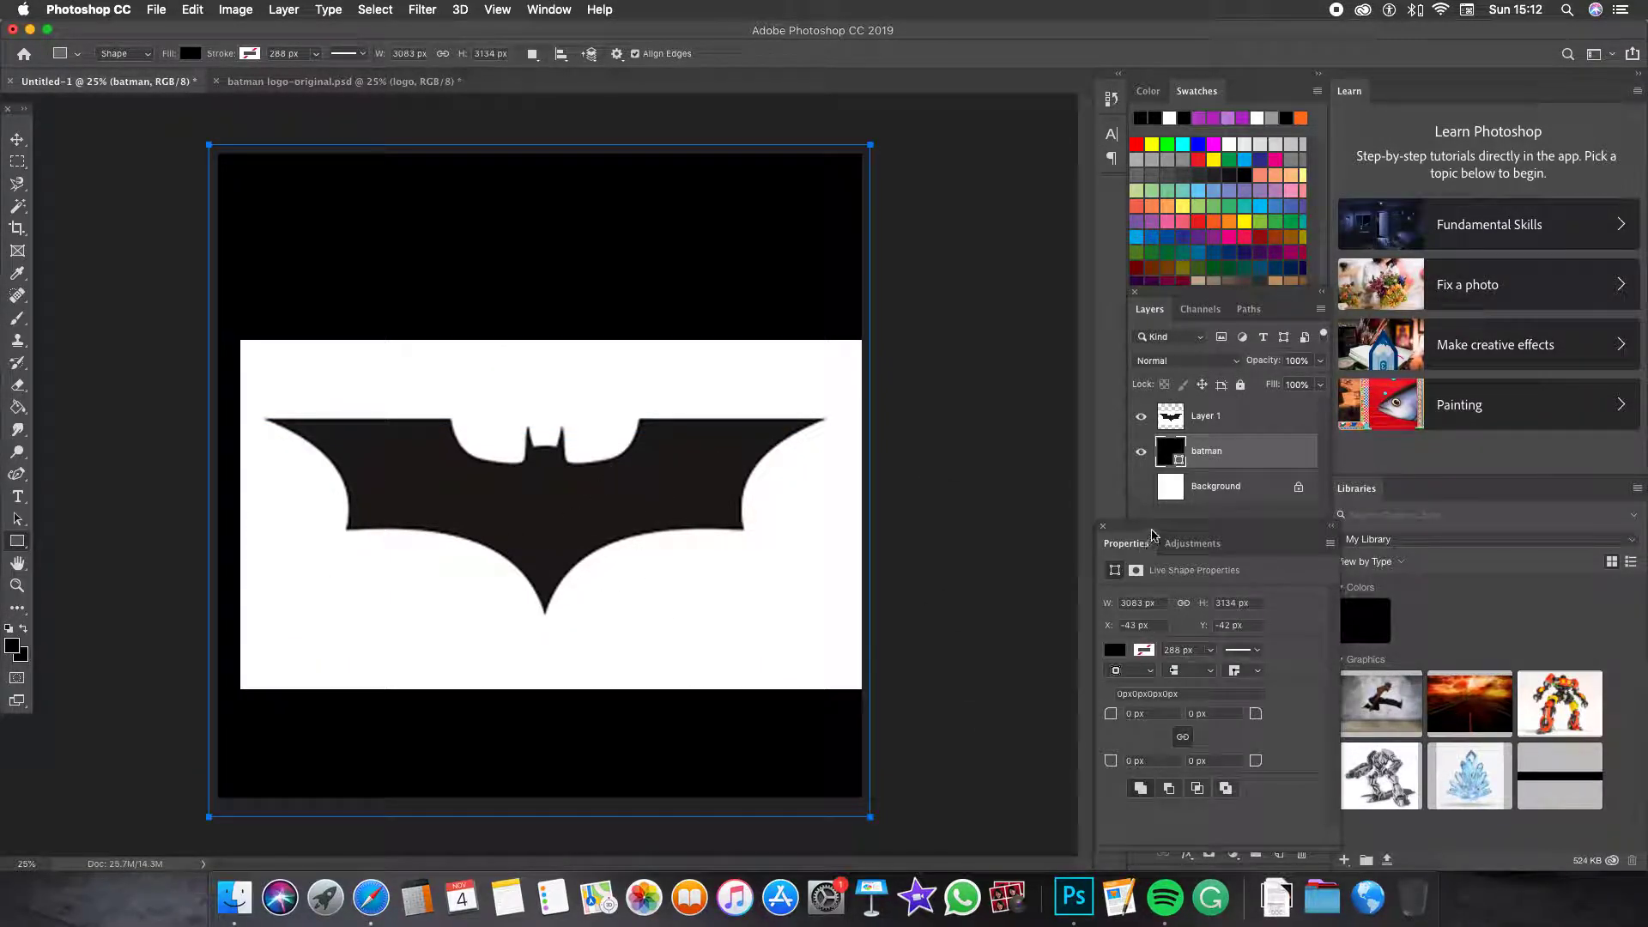
{"action": "left_click", "coordinate": [1104, 528]}
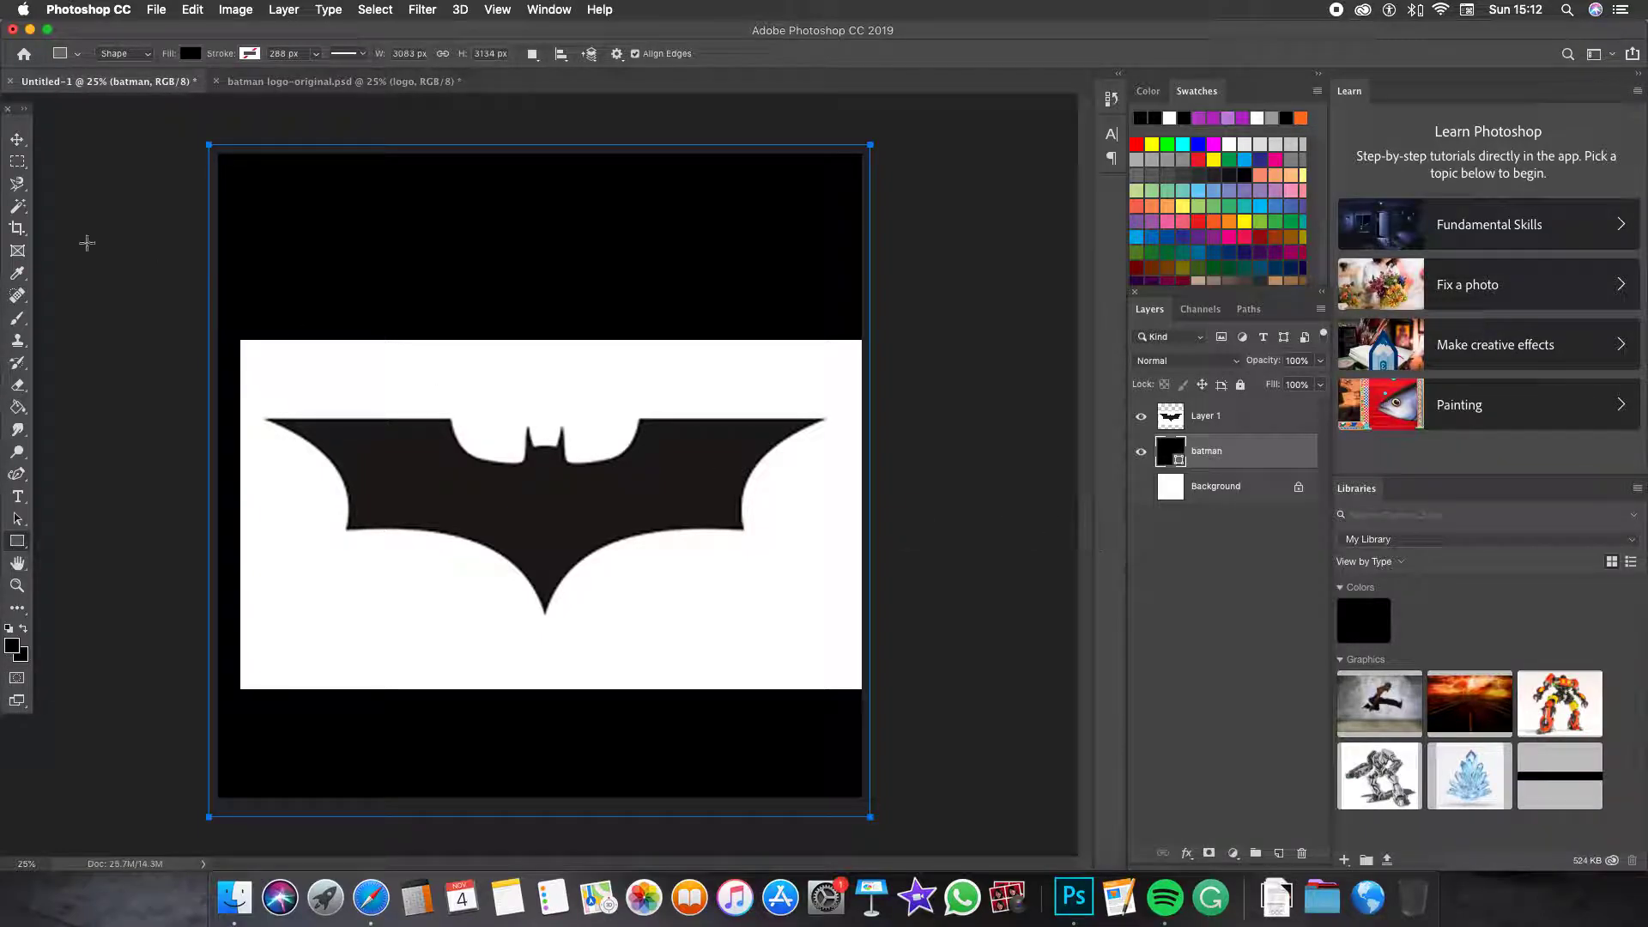
Move the logo on Layer 1 so it is centred horizontally and slightly above the middle of the canvas
{"action": "left_click", "coordinate": [17, 139]}
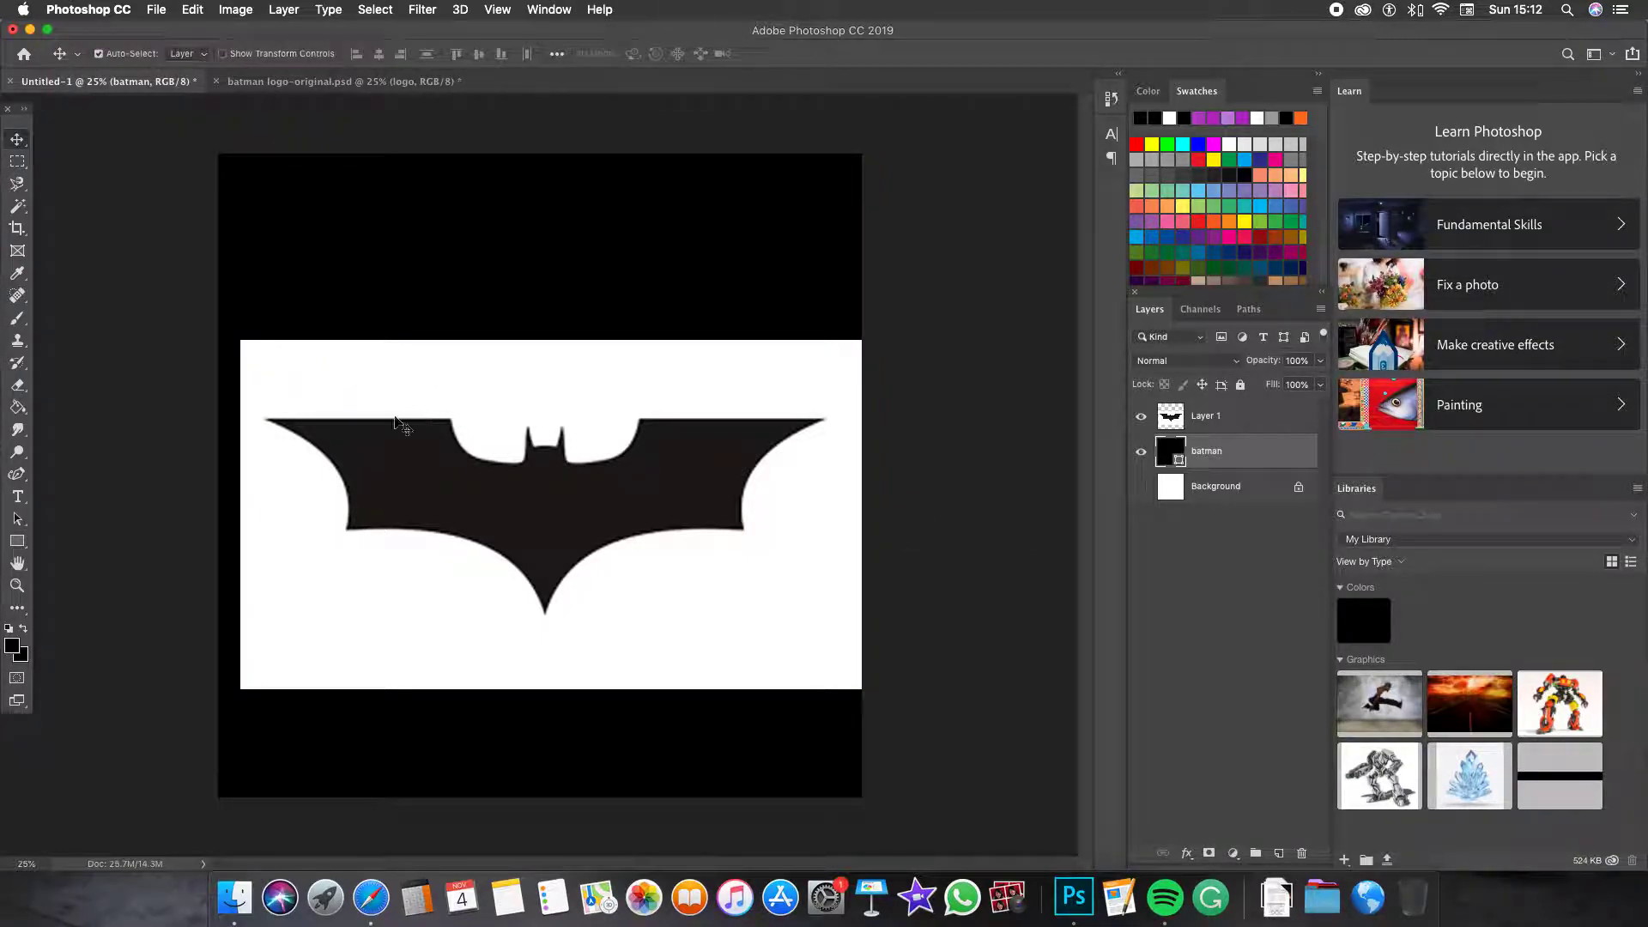
{"action": "left_click", "coordinate": [1204, 417]}
{"action": "left_click_drag", "start_coordinate": [571, 560], "coordinate": [563, 526]}
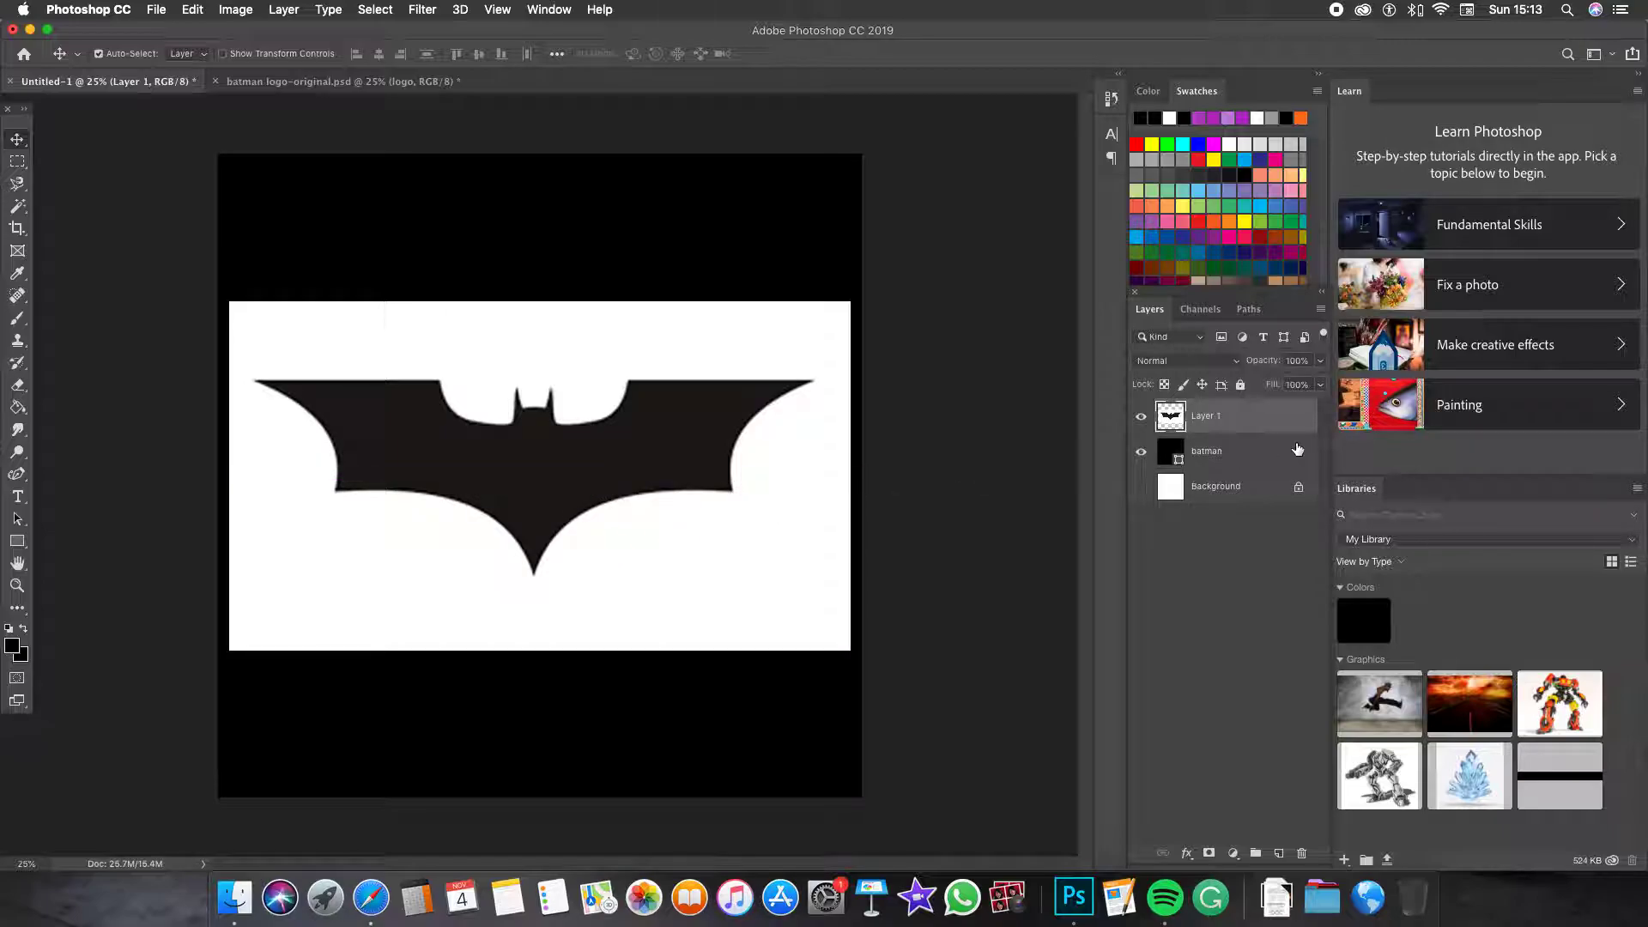
With the batman layer active, trace the bat logo's complete outline with the Polygonal Lasso and close it into a selection
{"action": "left_click", "coordinate": [14, 185]}
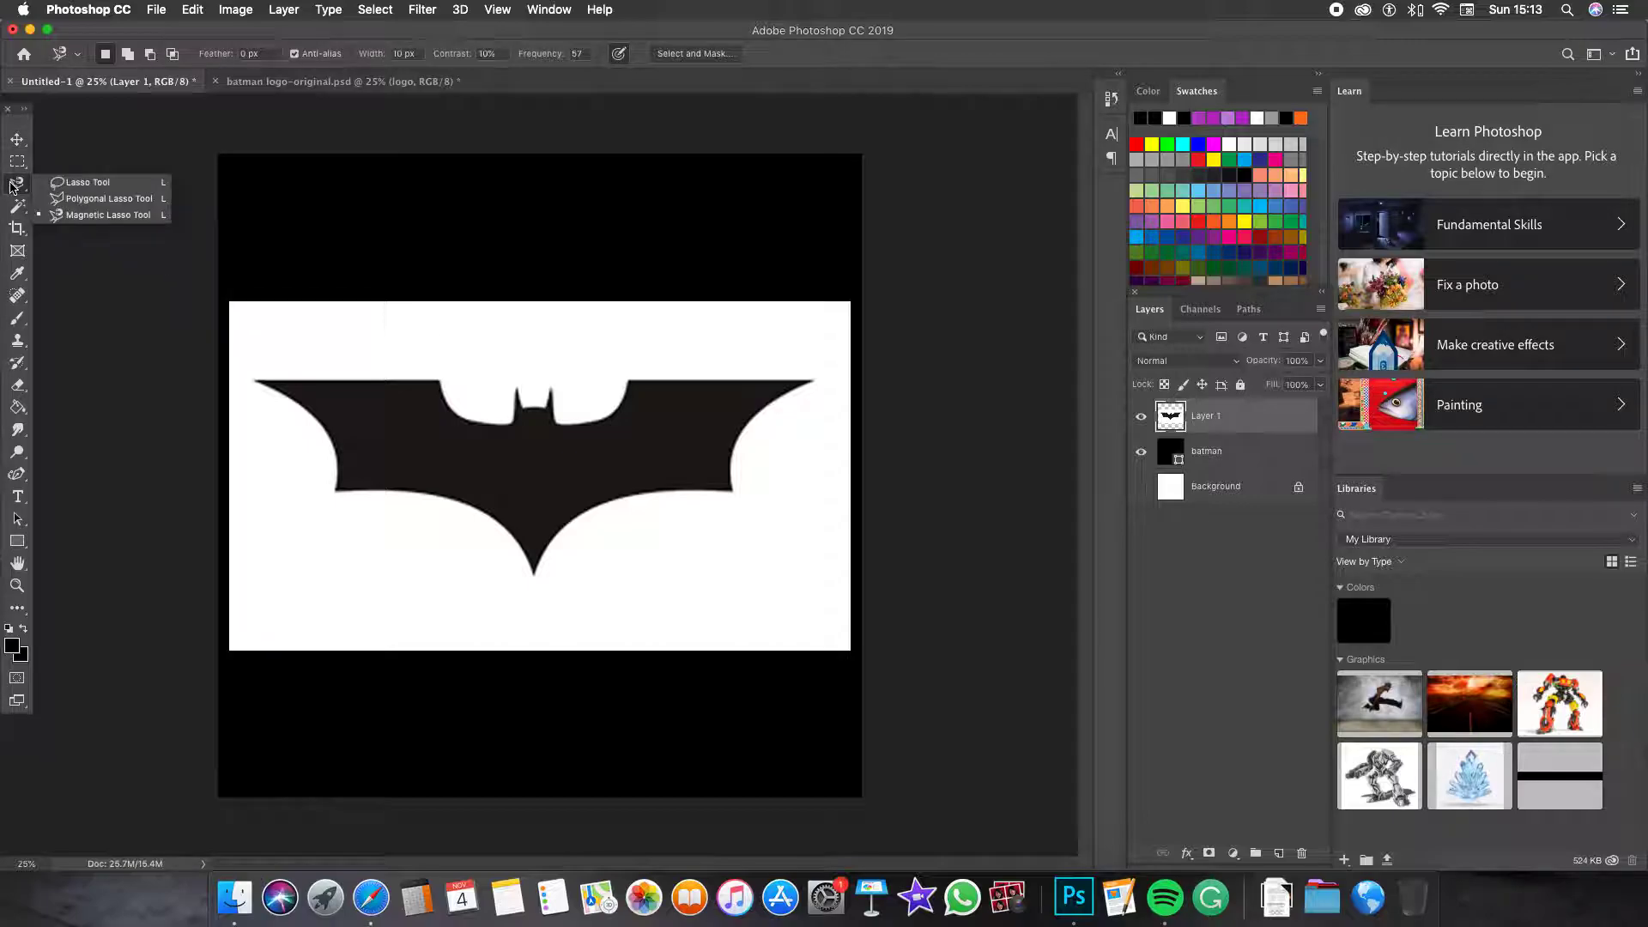
{"action": "left_click", "coordinate": [85, 198]}
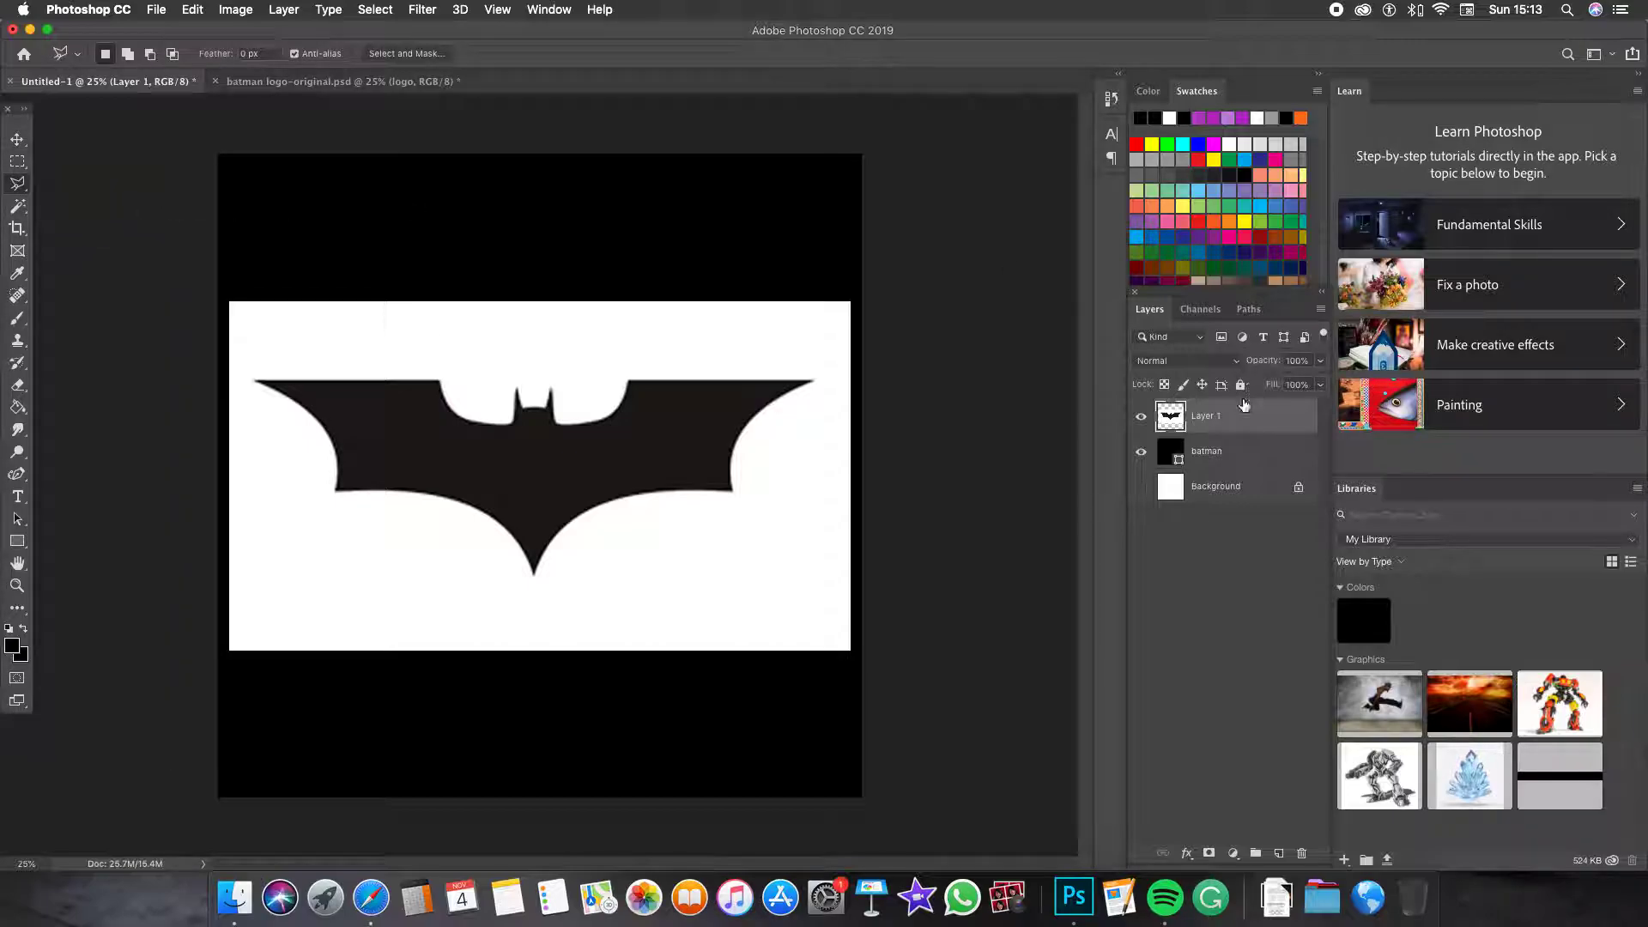
{"action": "left_click", "coordinate": [1209, 450]}
{"action": "key", "text": "super+plus"}
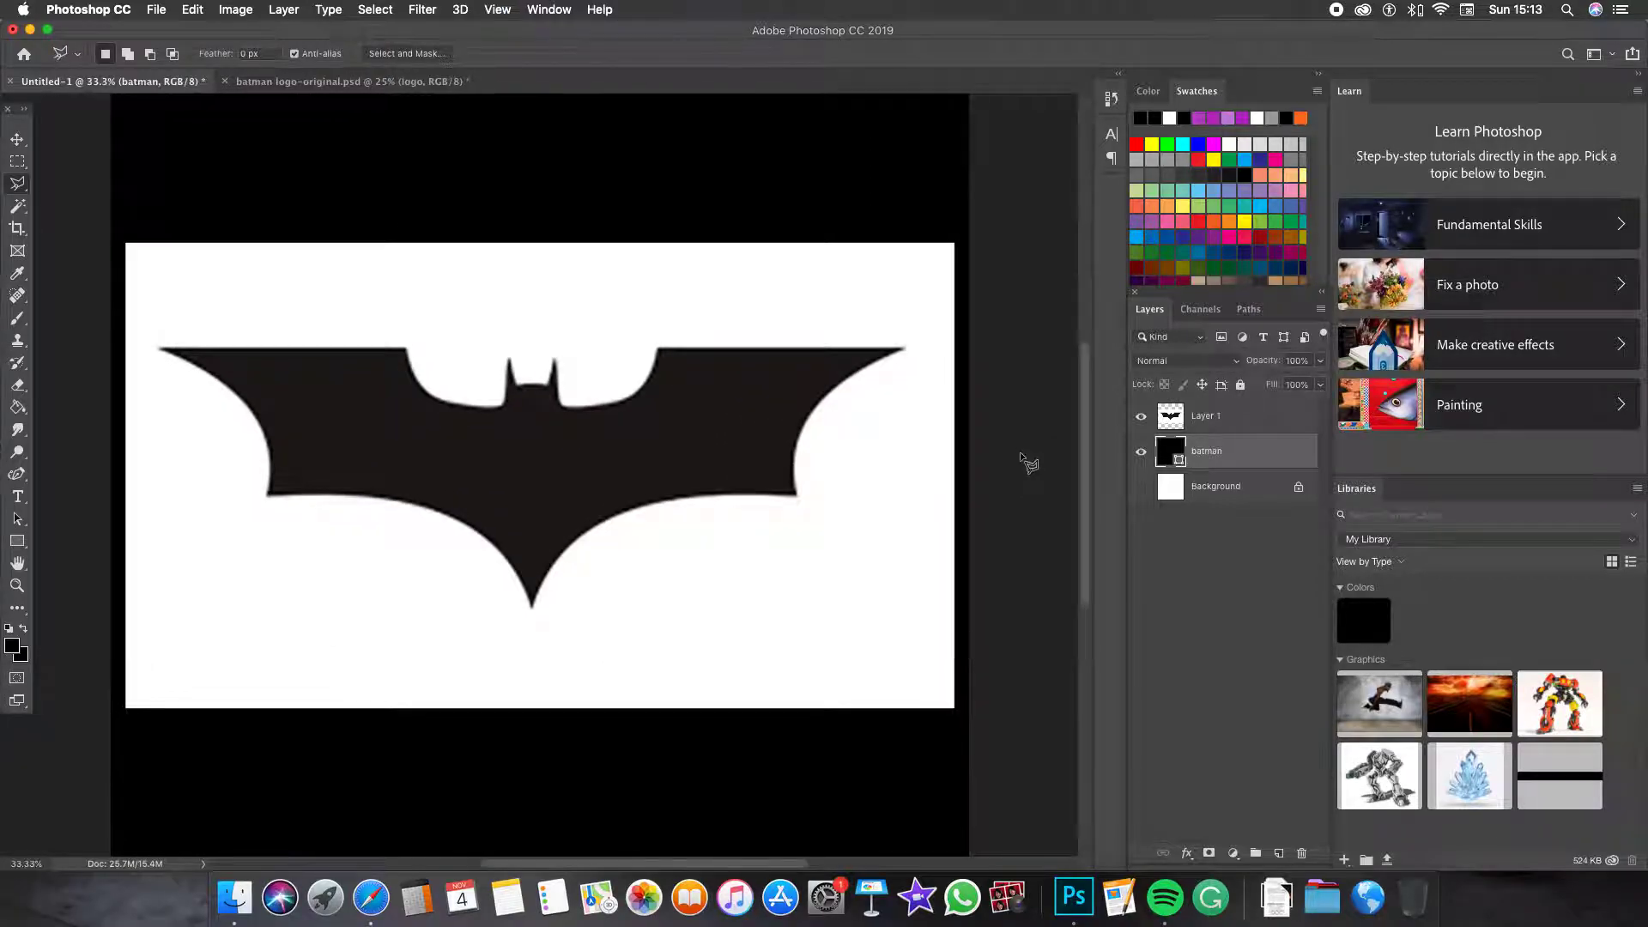
{"action": "left_click", "coordinate": [161, 348]}
{"action": "left_click", "coordinate": [409, 366]}
{"action": "left_click", "coordinate": [417, 383]}
{"action": "left_click", "coordinate": [435, 398]}
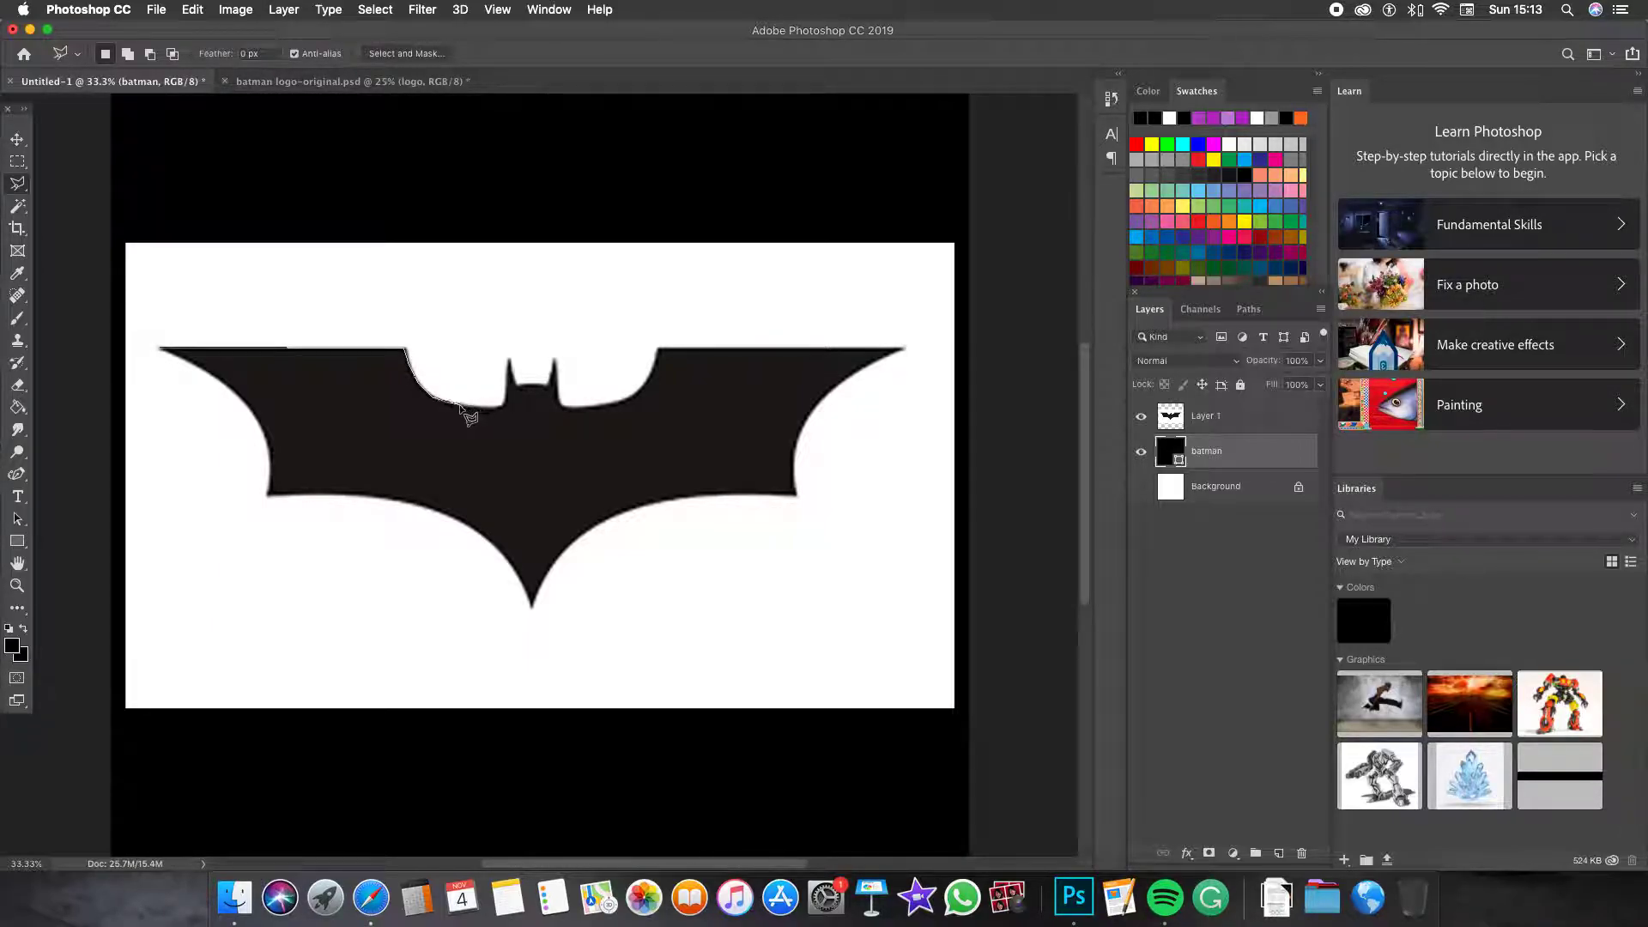
{"action": "left_click", "coordinate": [505, 401]}
{"action": "left_click", "coordinate": [508, 359]}
{"action": "left_click", "coordinate": [514, 382]}
{"action": "left_click", "coordinate": [544, 385]}
{"action": "left_click", "coordinate": [555, 359]}
{"action": "left_click", "coordinate": [563, 405]}
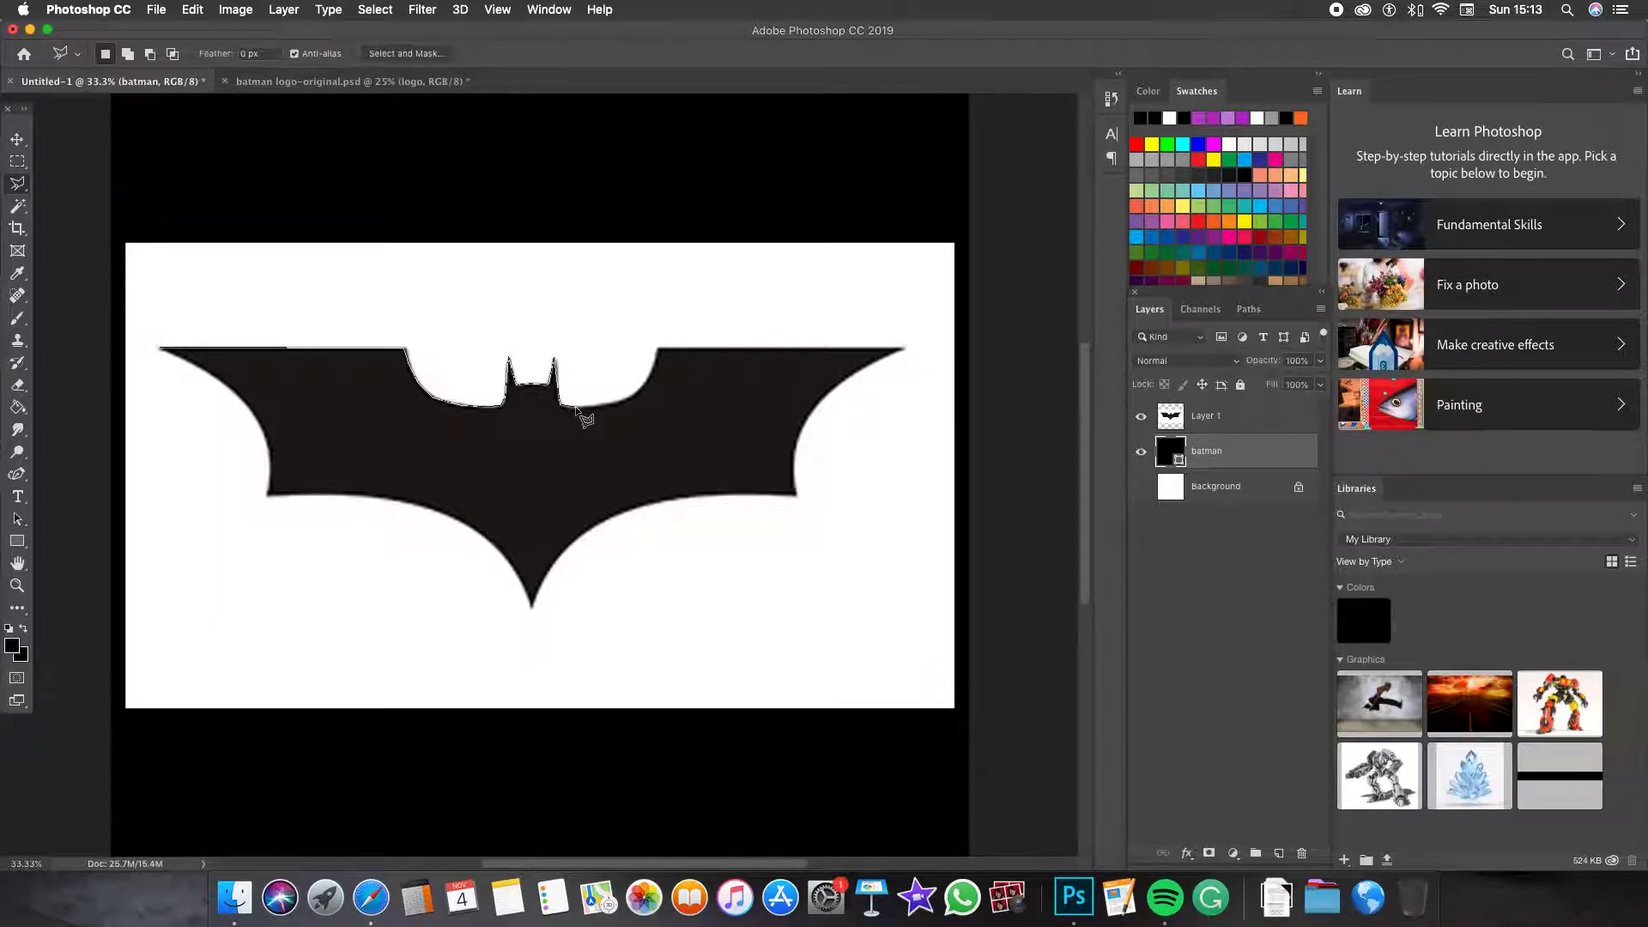
{"action": "left_click", "coordinate": [623, 401]}
{"action": "left_click", "coordinate": [644, 388]}
{"action": "left_click", "coordinate": [654, 372]}
{"action": "left_click", "coordinate": [658, 349]}
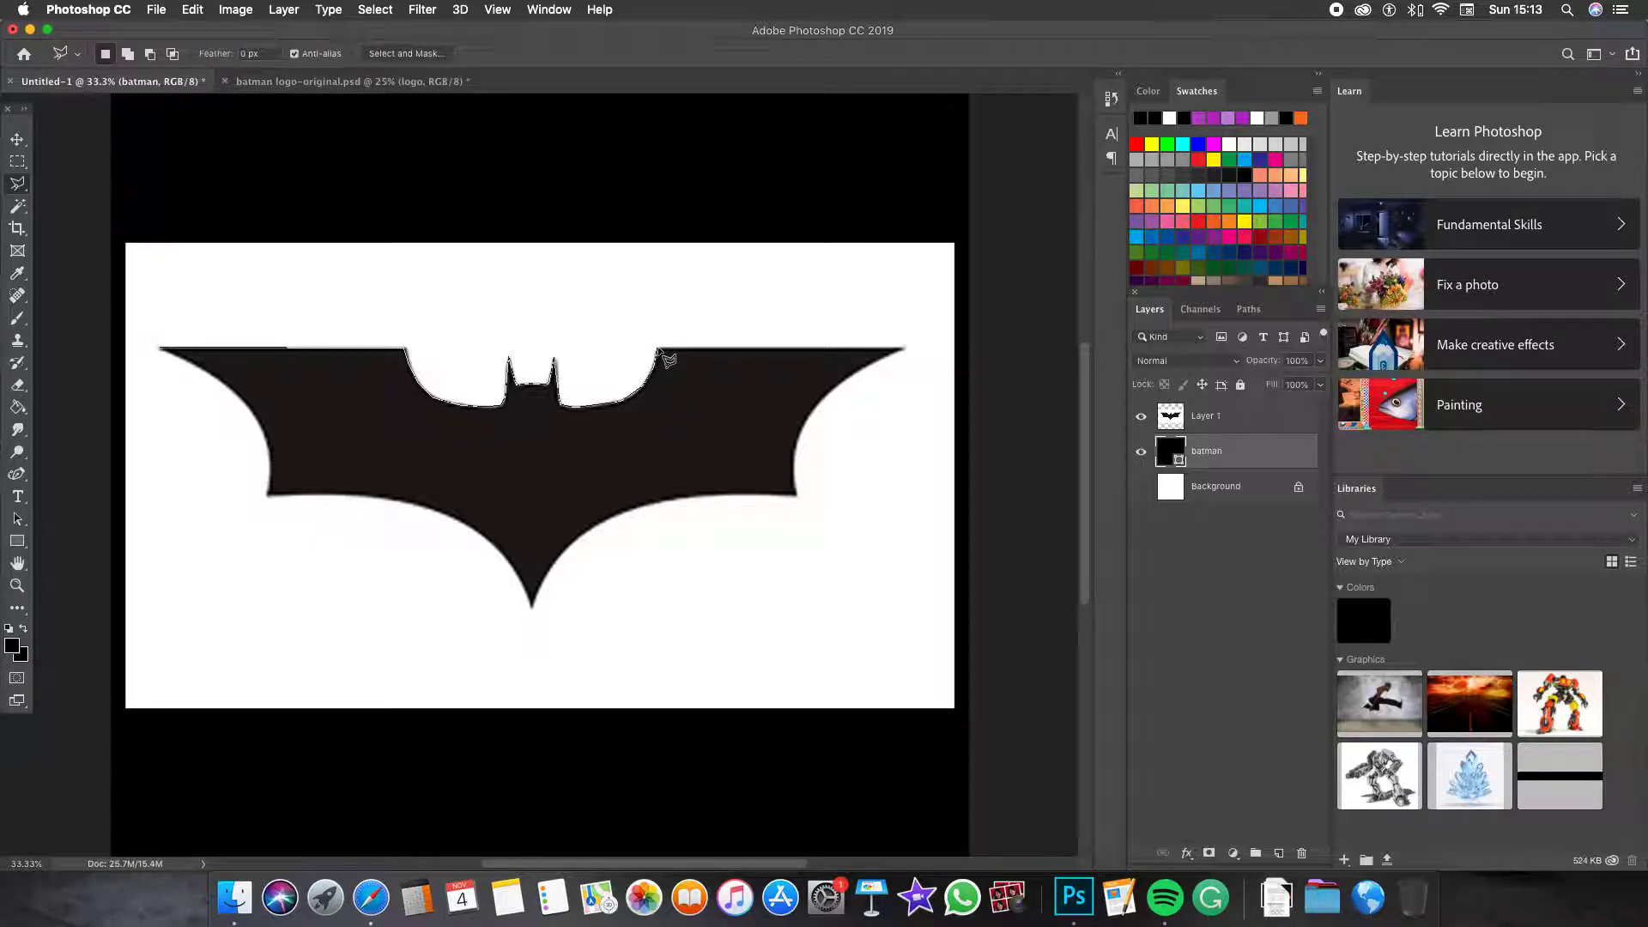
{"action": "left_click", "coordinate": [901, 349]}
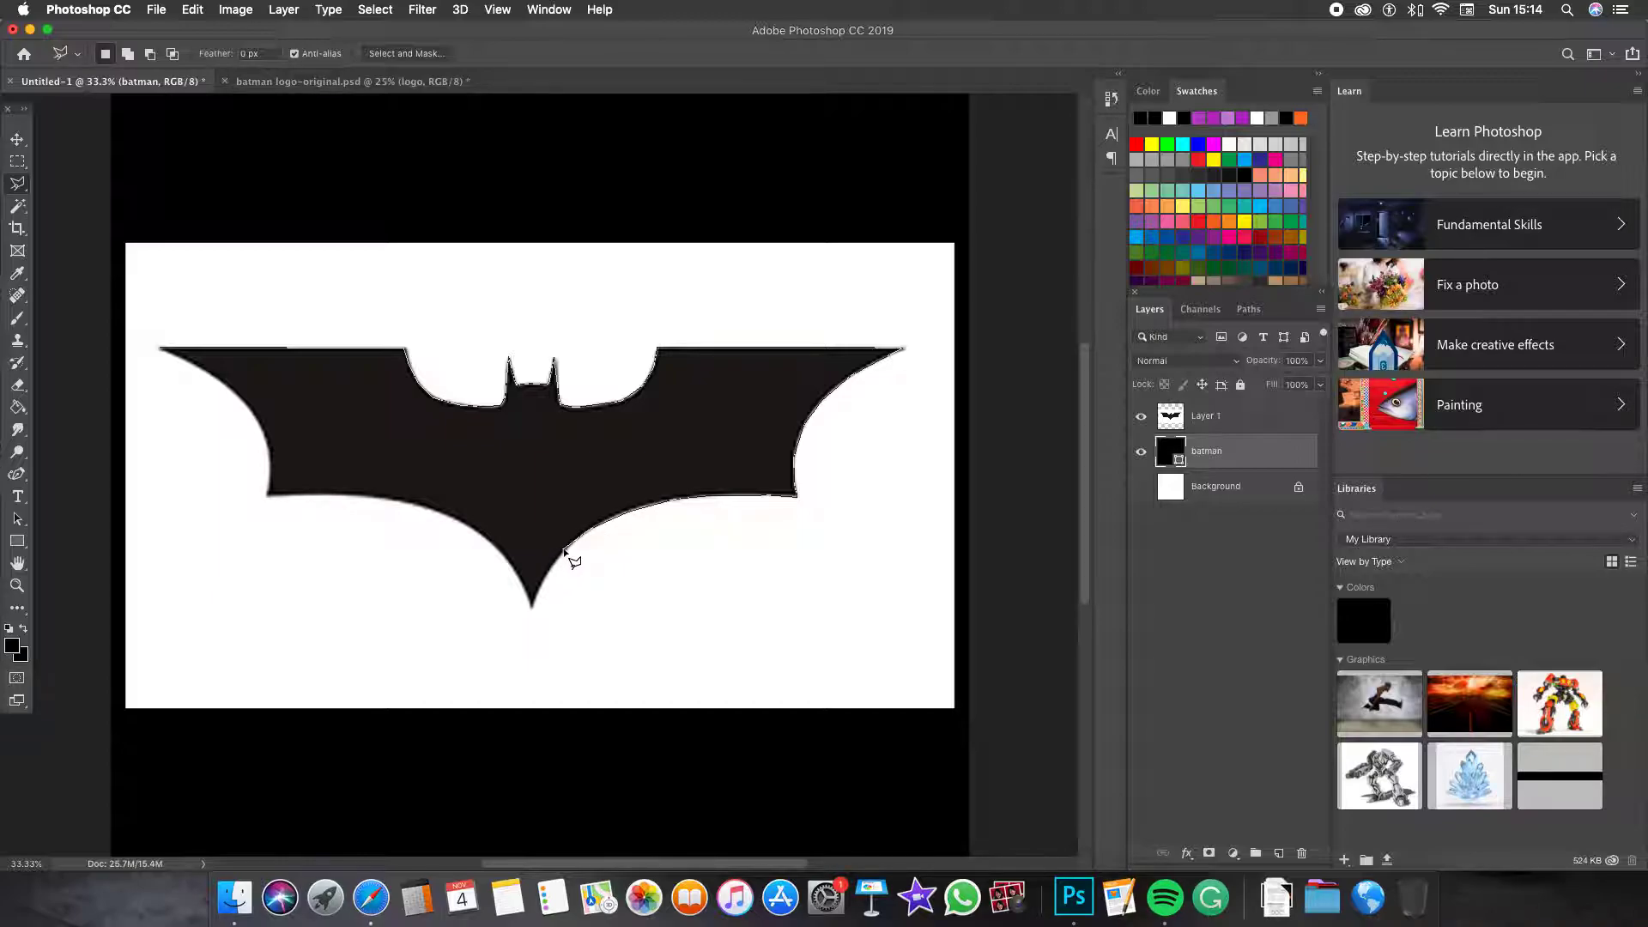
{"action": "left_click", "coordinate": [530, 606]}
{"action": "left_click", "coordinate": [508, 562]}
{"action": "left_click", "coordinate": [452, 517]}
{"action": "left_click", "coordinate": [268, 495]}
{"action": "left_click", "coordinate": [270, 451]}
{"action": "left_click", "coordinate": [161, 349]}
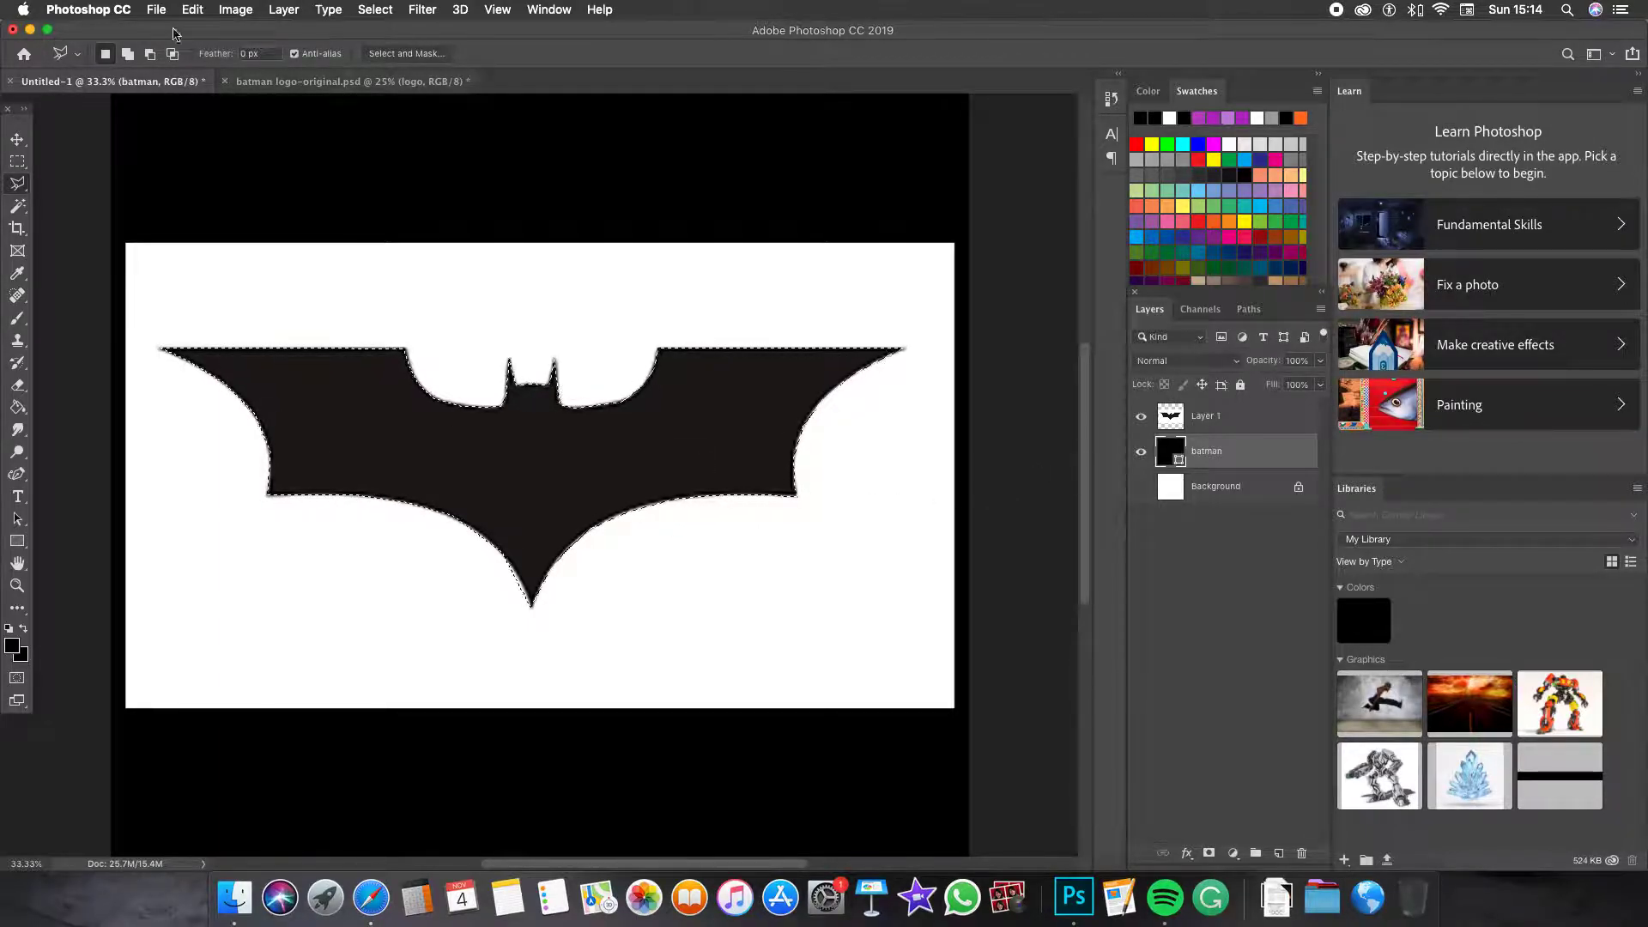
Rasterize the batman shape layer and delete the selected bat area from its black fill
{"action": "left_click", "coordinate": [235, 9]}
{"action": "mouse_move", "coordinate": [192, 9]}
{"action": "mouse_move", "coordinate": [255, 5]}
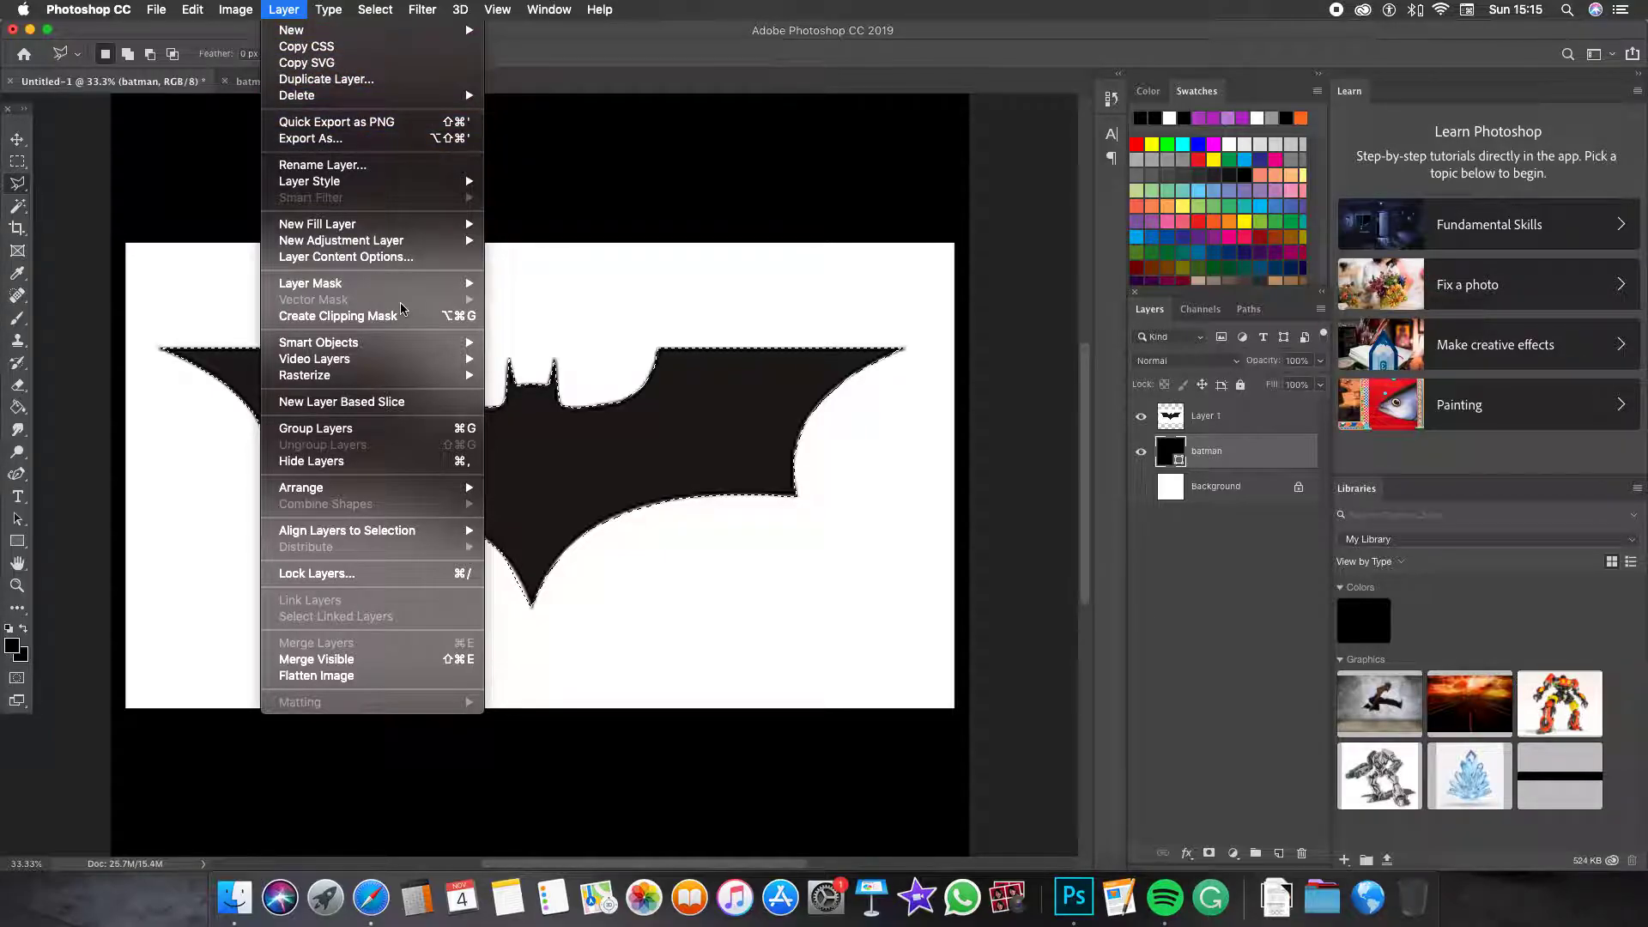
{"action": "mouse_move", "coordinate": [351, 378]}
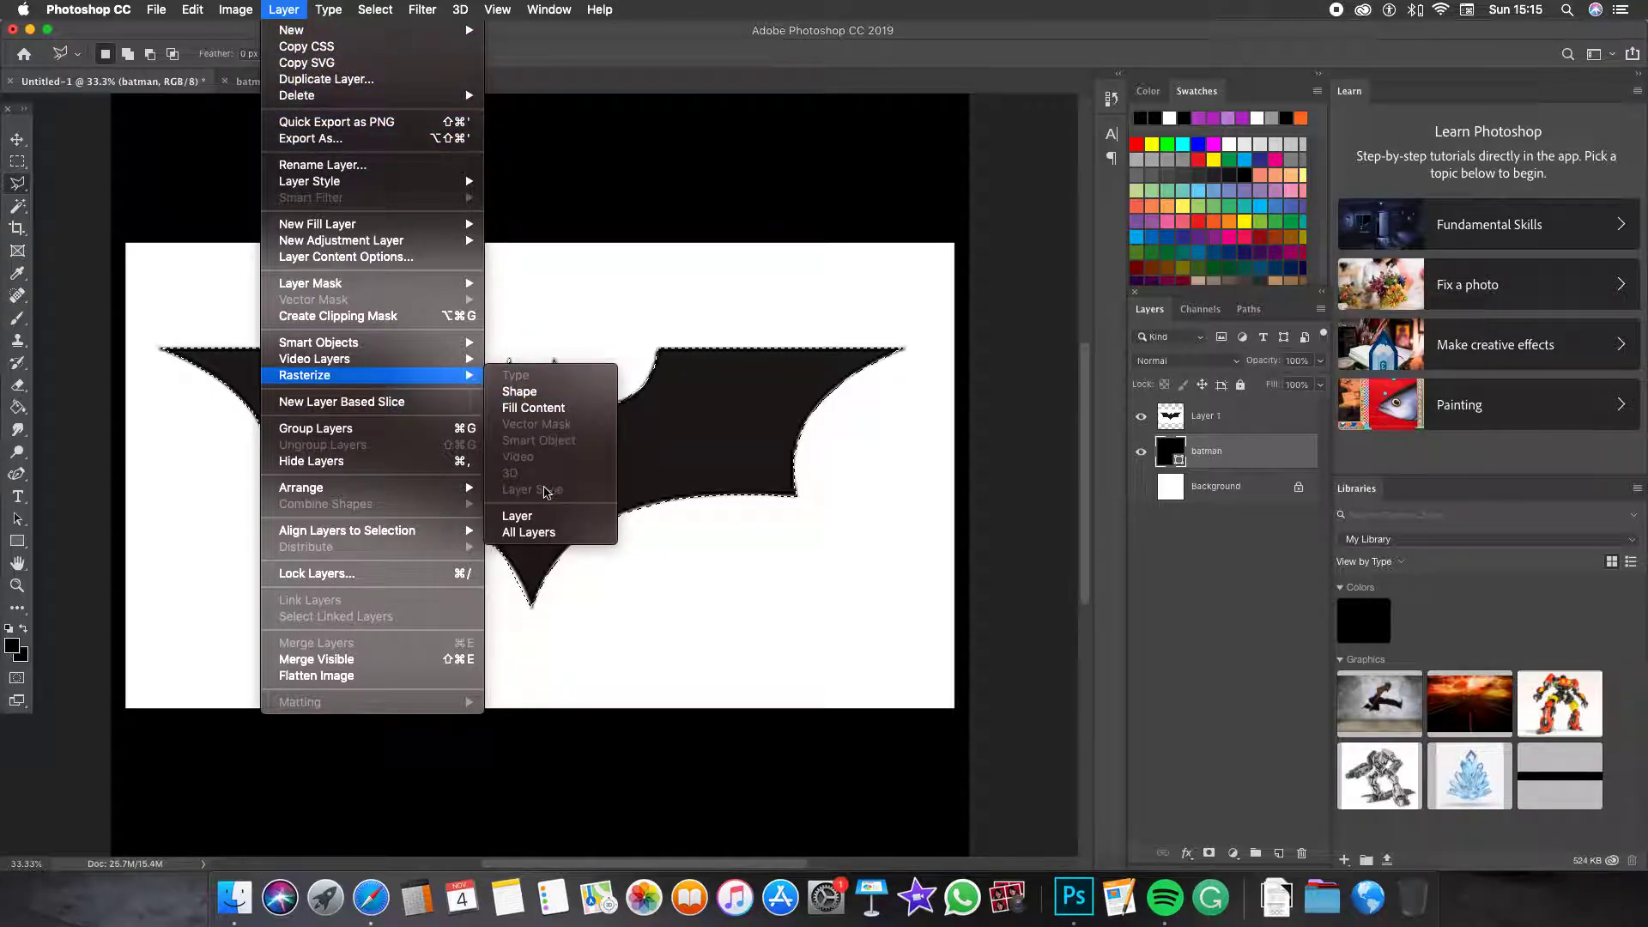
{"action": "left_click", "coordinate": [541, 516]}
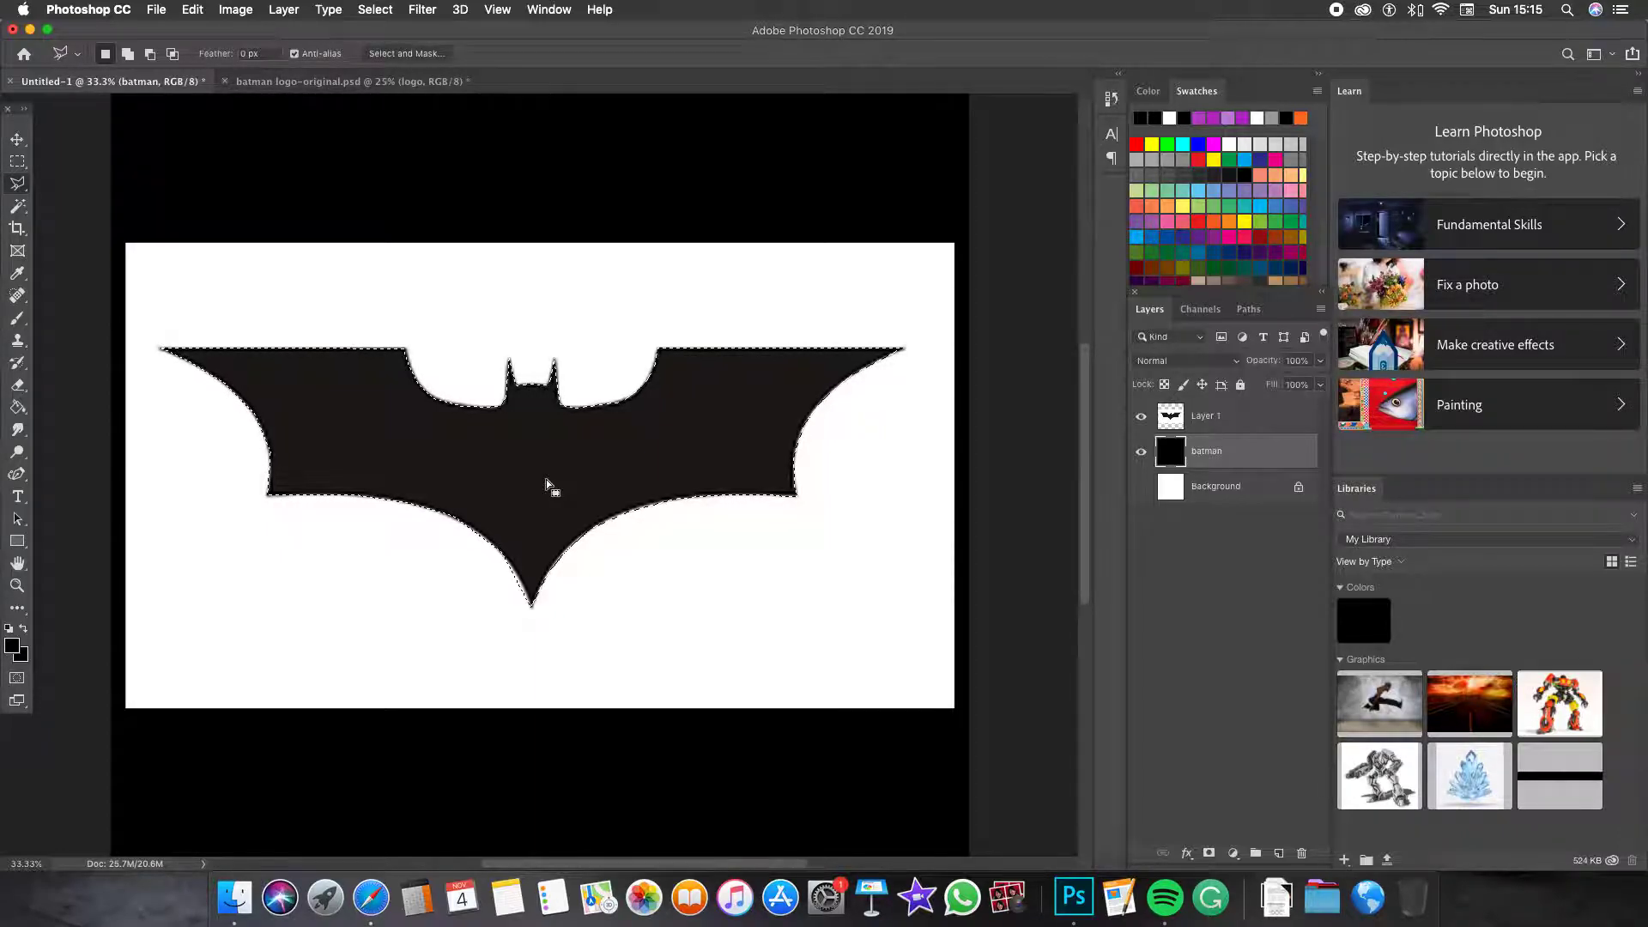
{"action": "key", "text": "BackSpace"}
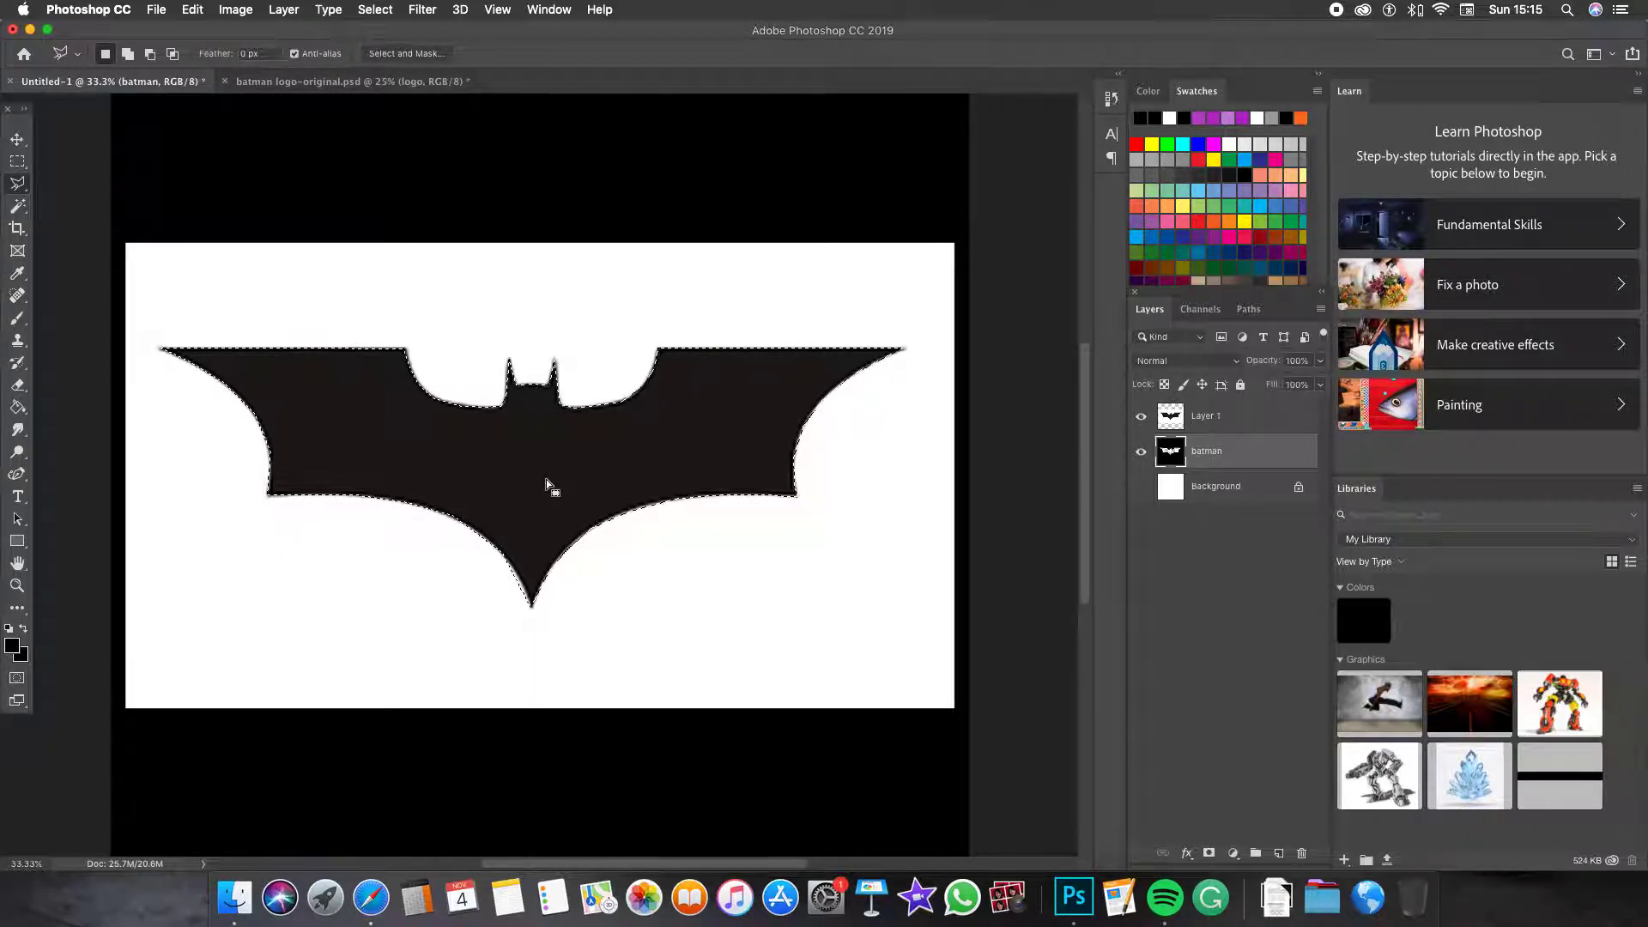
Delete the selected bat area from Layer 1 and toggle Layer 1's visibility to compare it with the cut-out beneath
{"action": "key", "text": "super+d"}
{"action": "left_click", "coordinate": [1211, 418]}
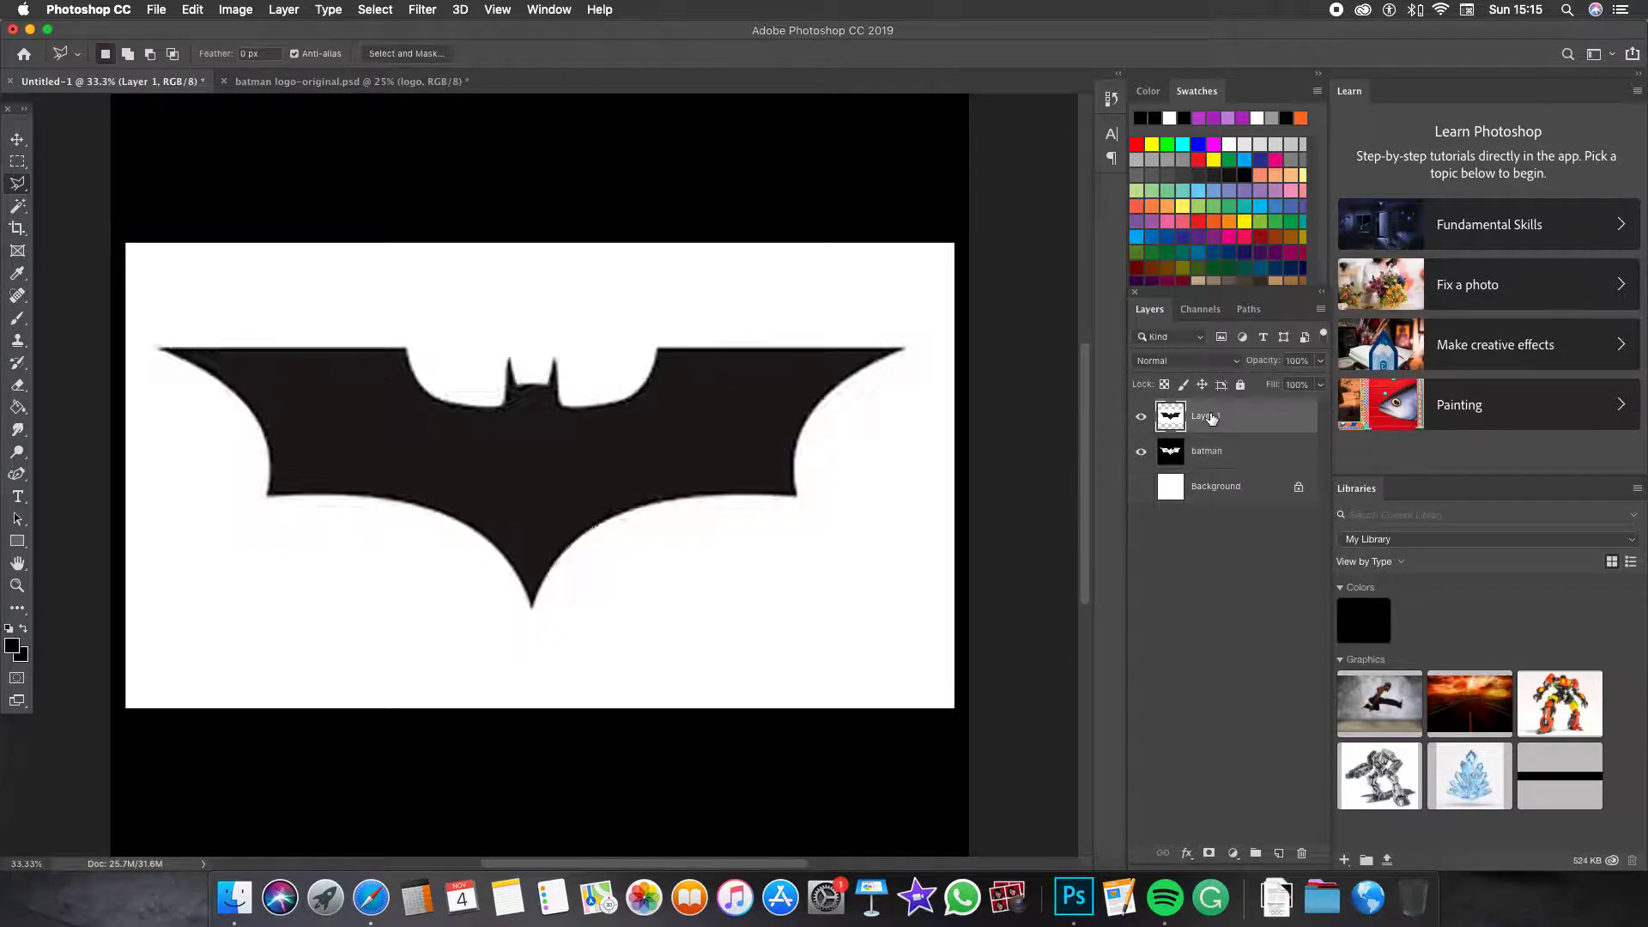
{"action": "key", "text": "BackSpace"}
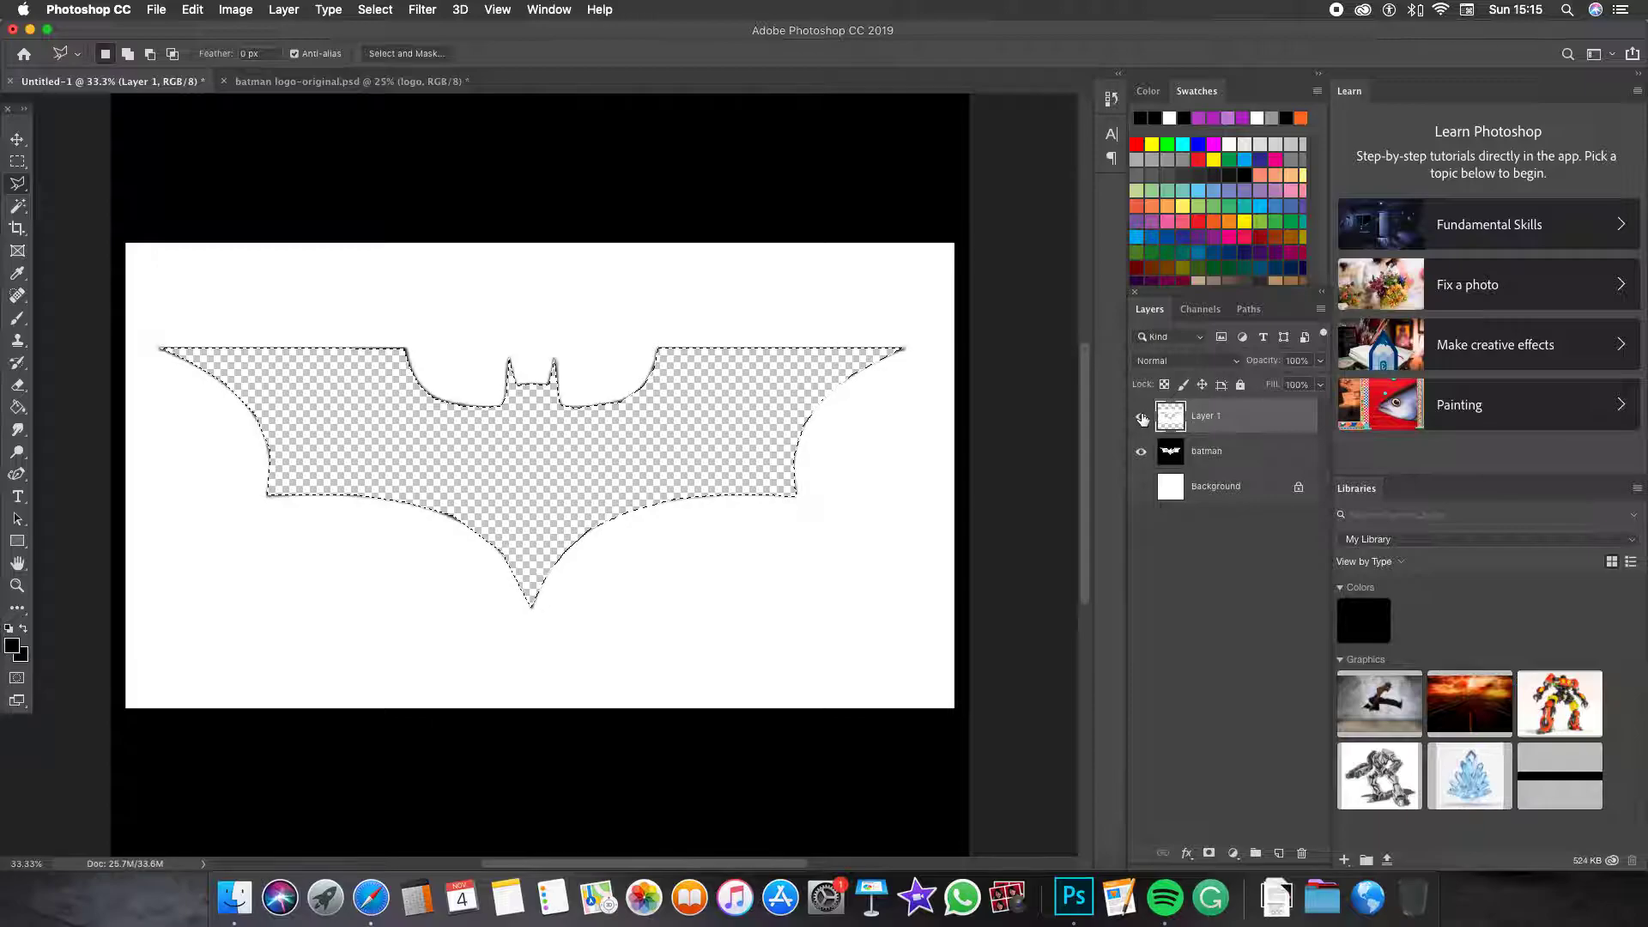
{"action": "left_click", "coordinate": [1143, 418]}
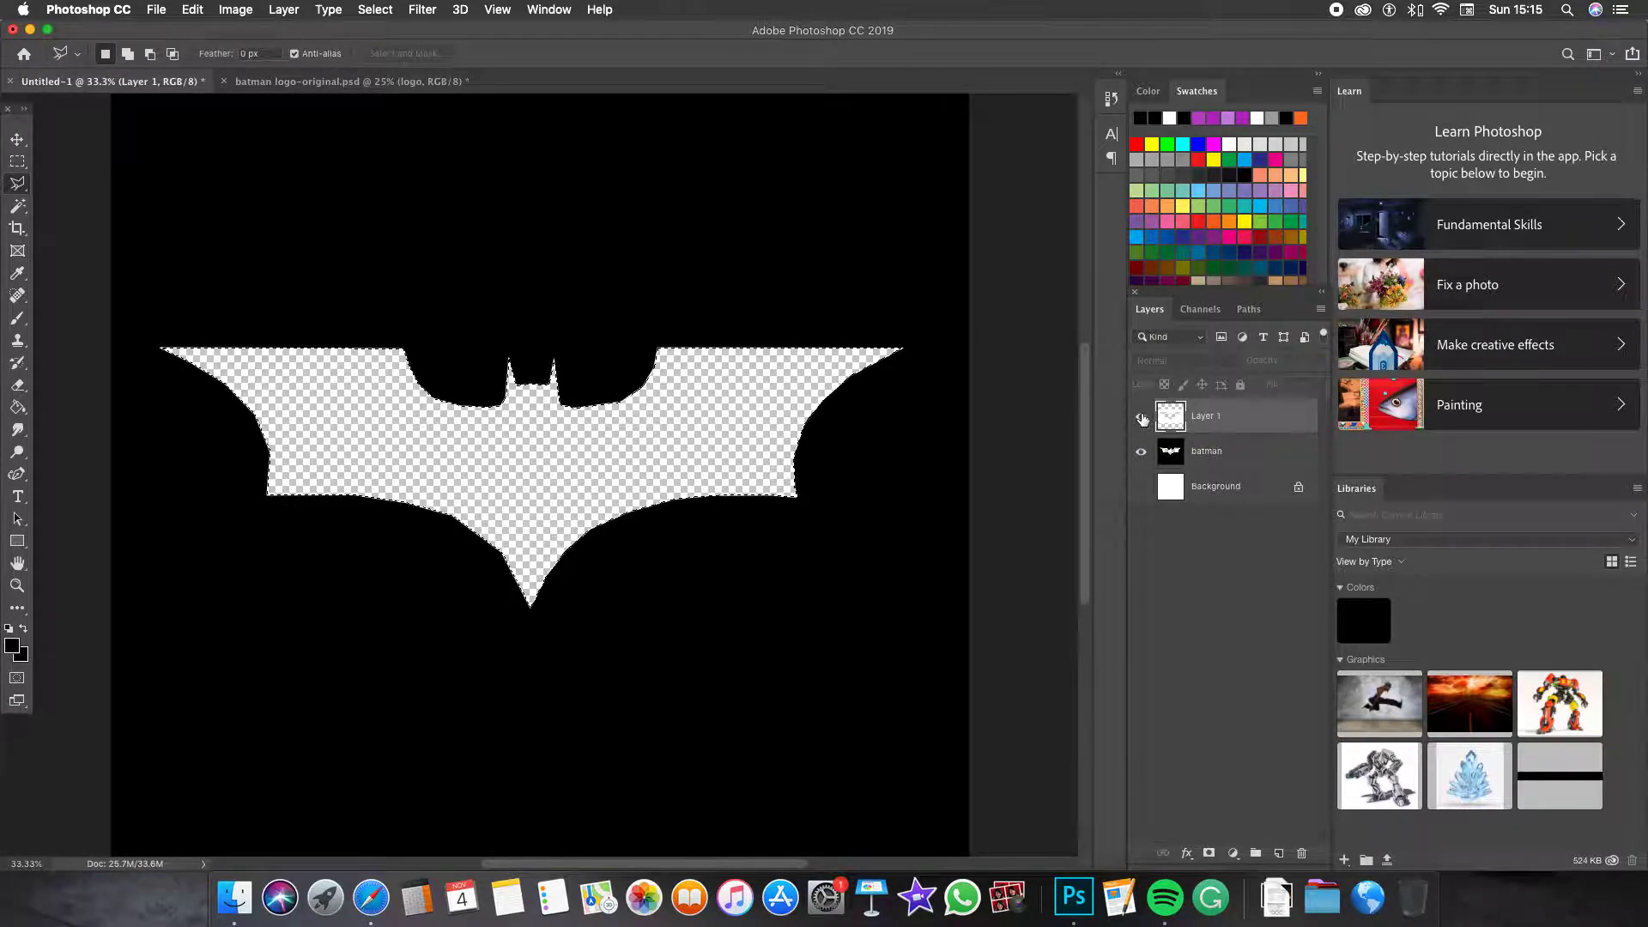
{"action": "left_click", "coordinate": [1142, 418]}
{"action": "left_click", "coordinate": [1142, 418]}
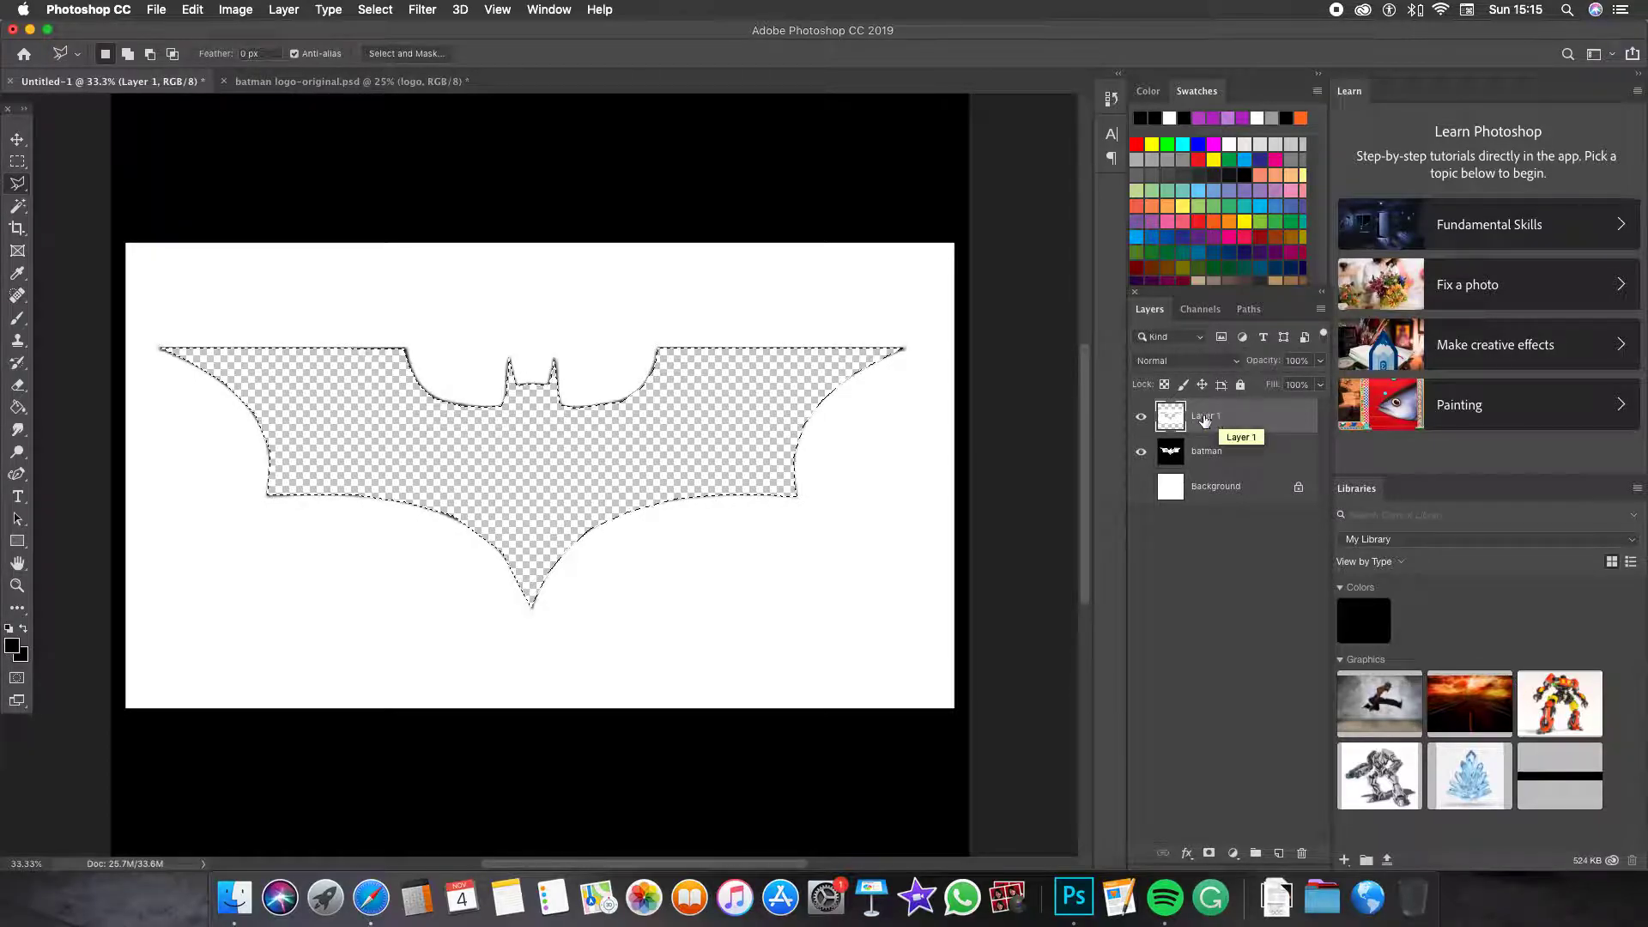
{"action": "left_click", "coordinate": [1143, 418]}
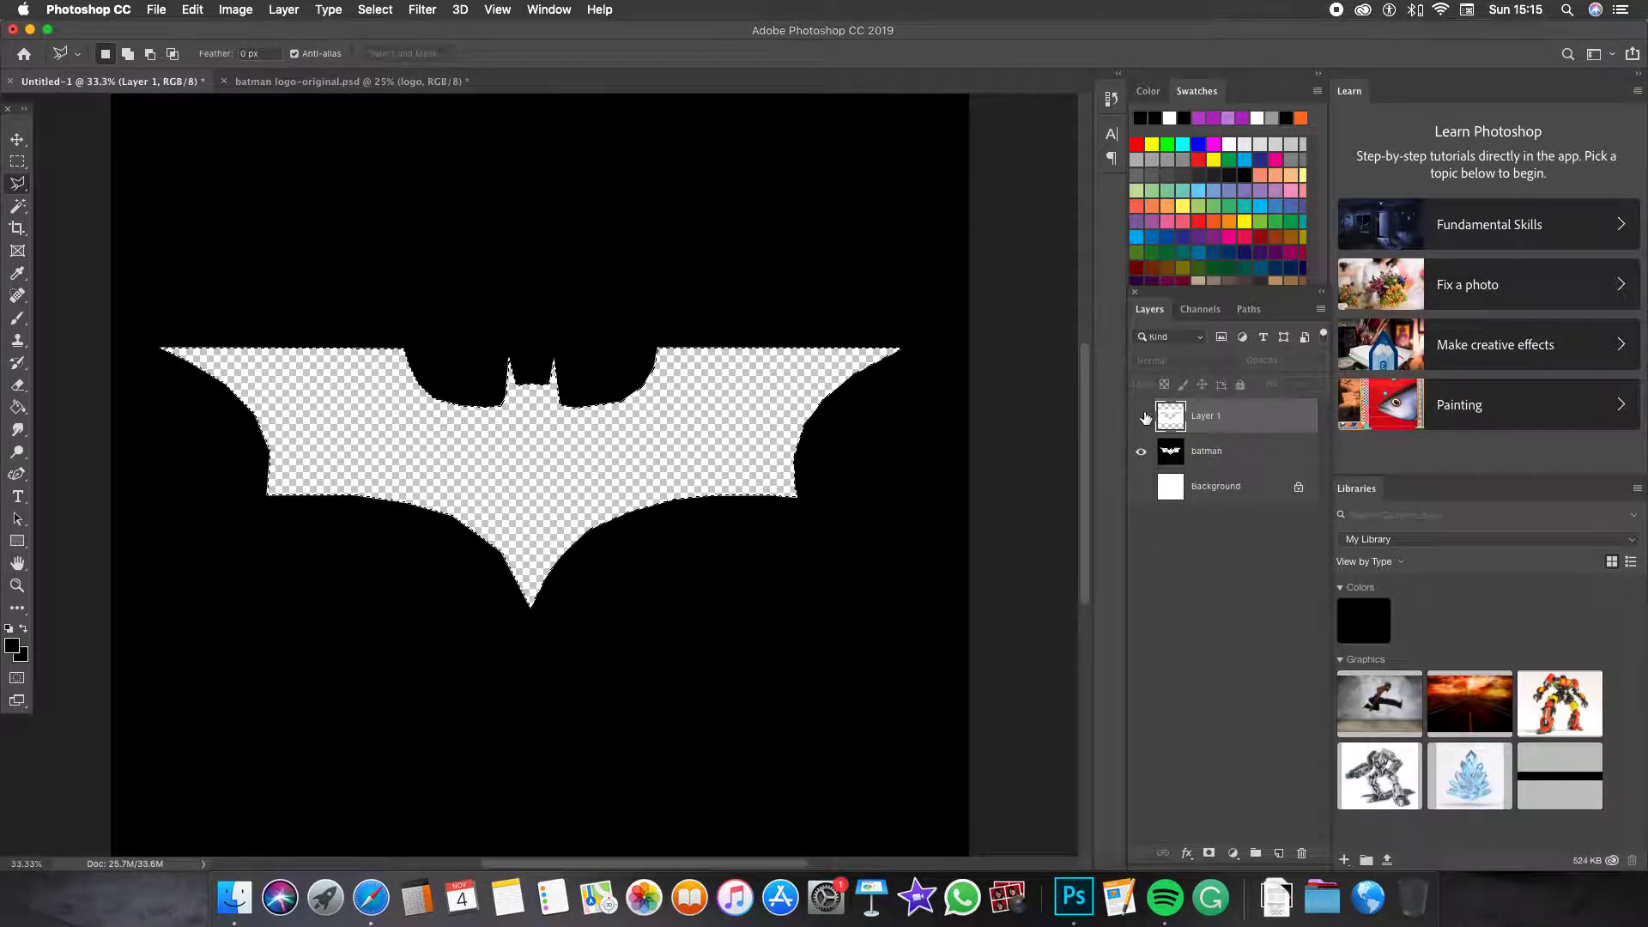
Clear the bat selection and delete Layer 1
{"action": "key", "text": "super+d"}
{"action": "left_click", "coordinate": [1142, 418]}
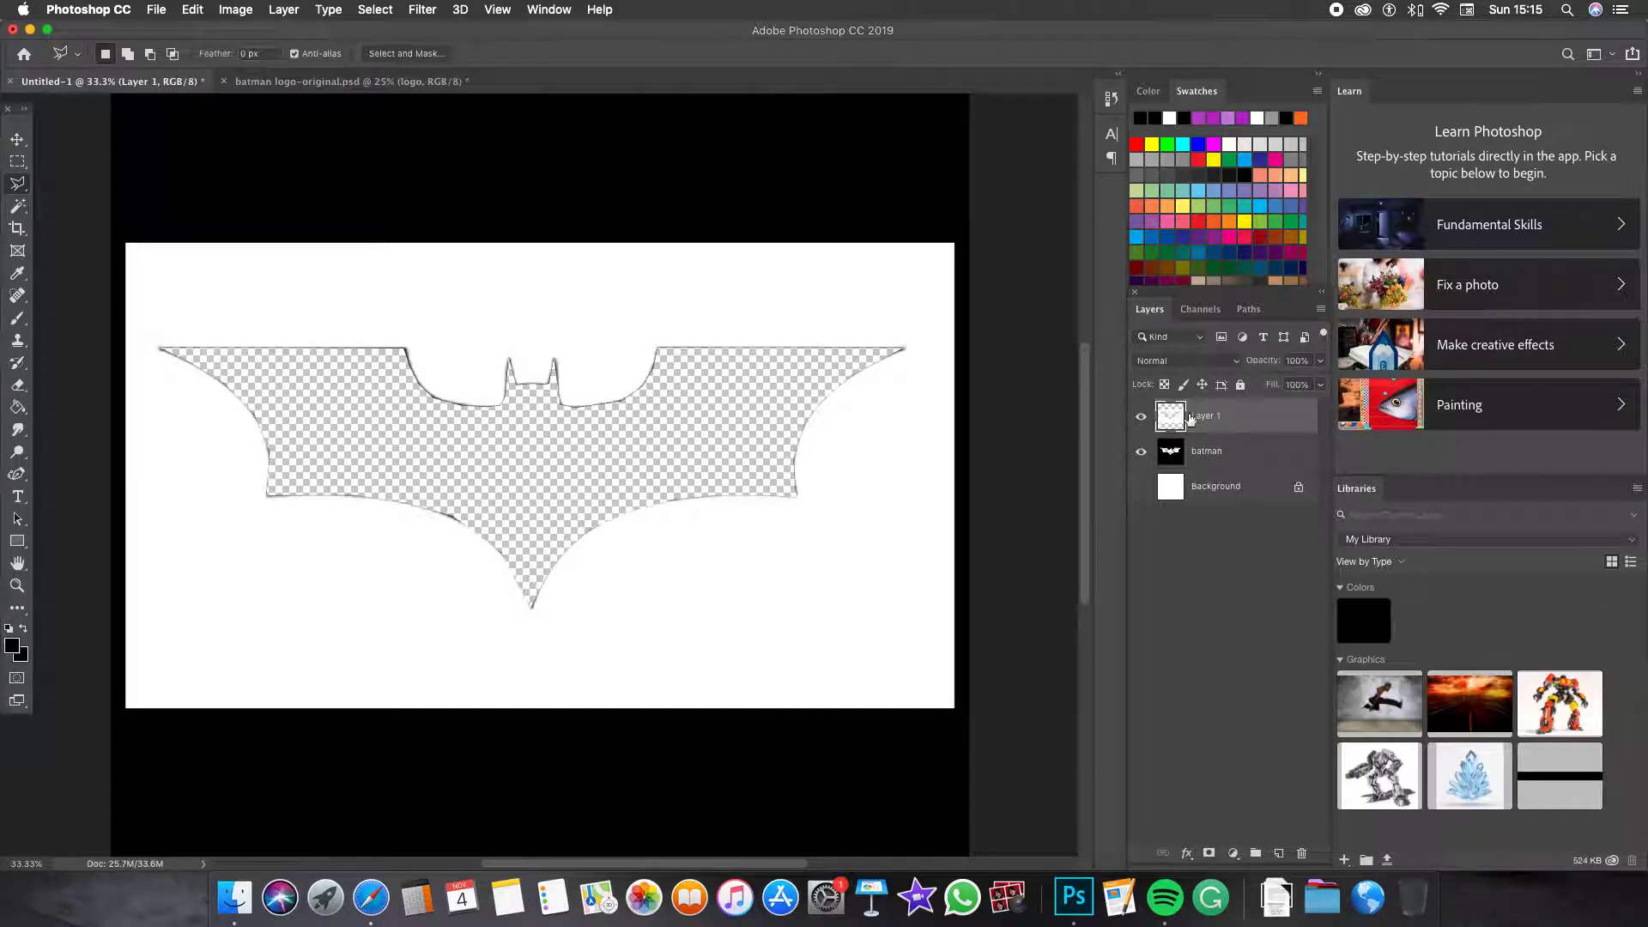
{"action": "key", "text": "BackSpace"}
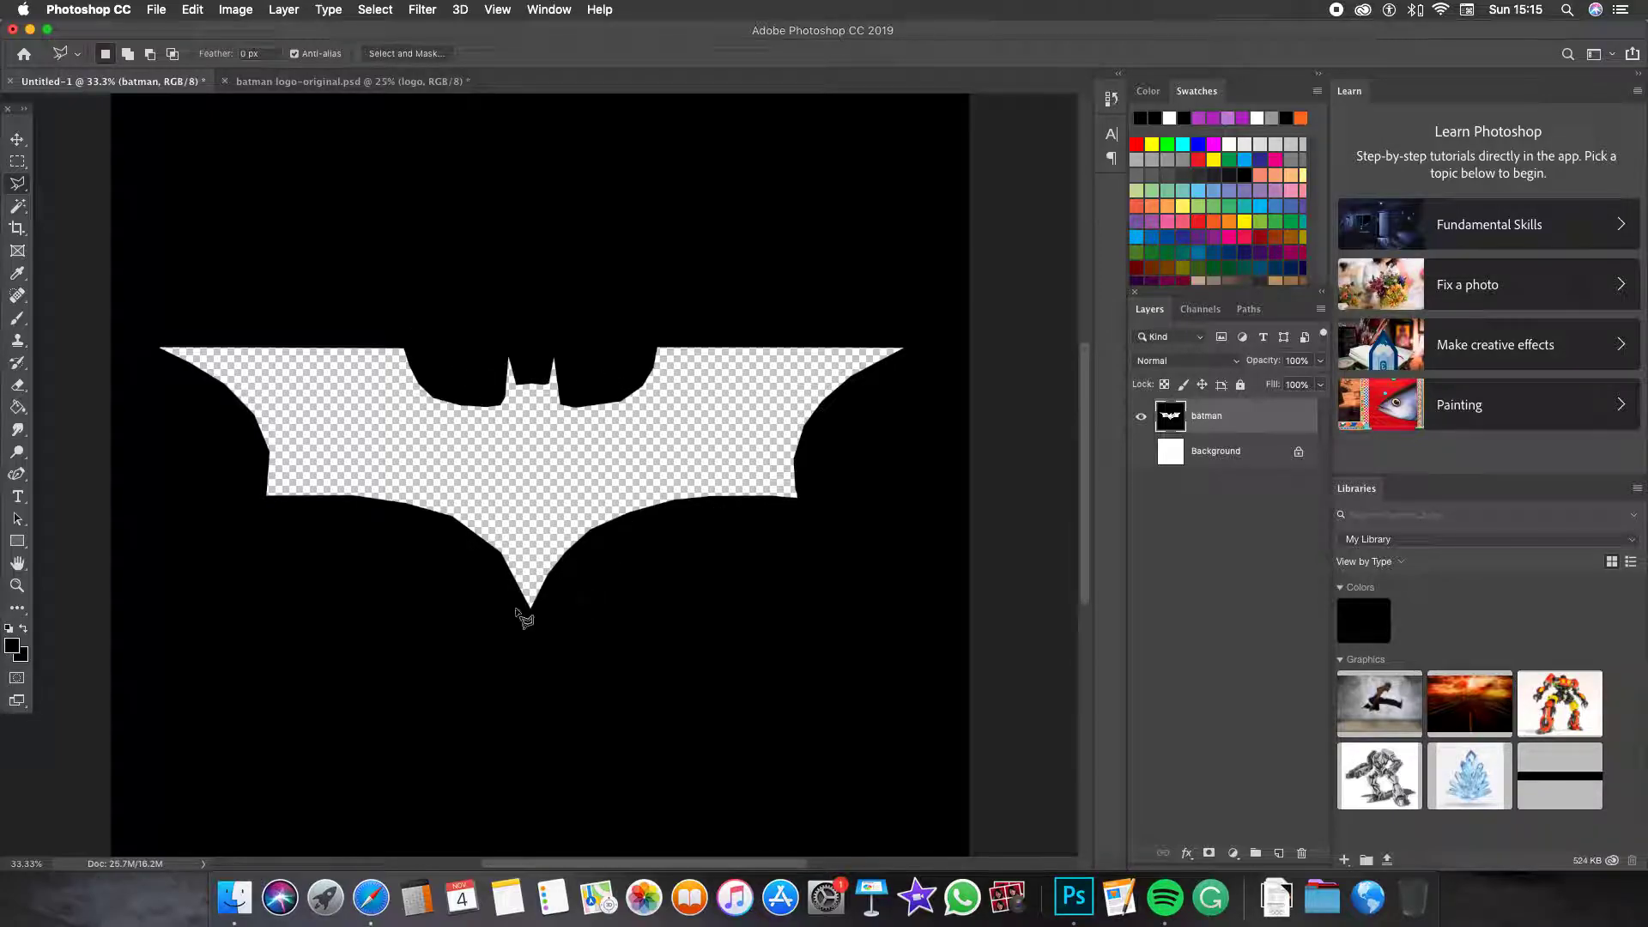
{"action": "right_click", "coordinate": [16, 185]}
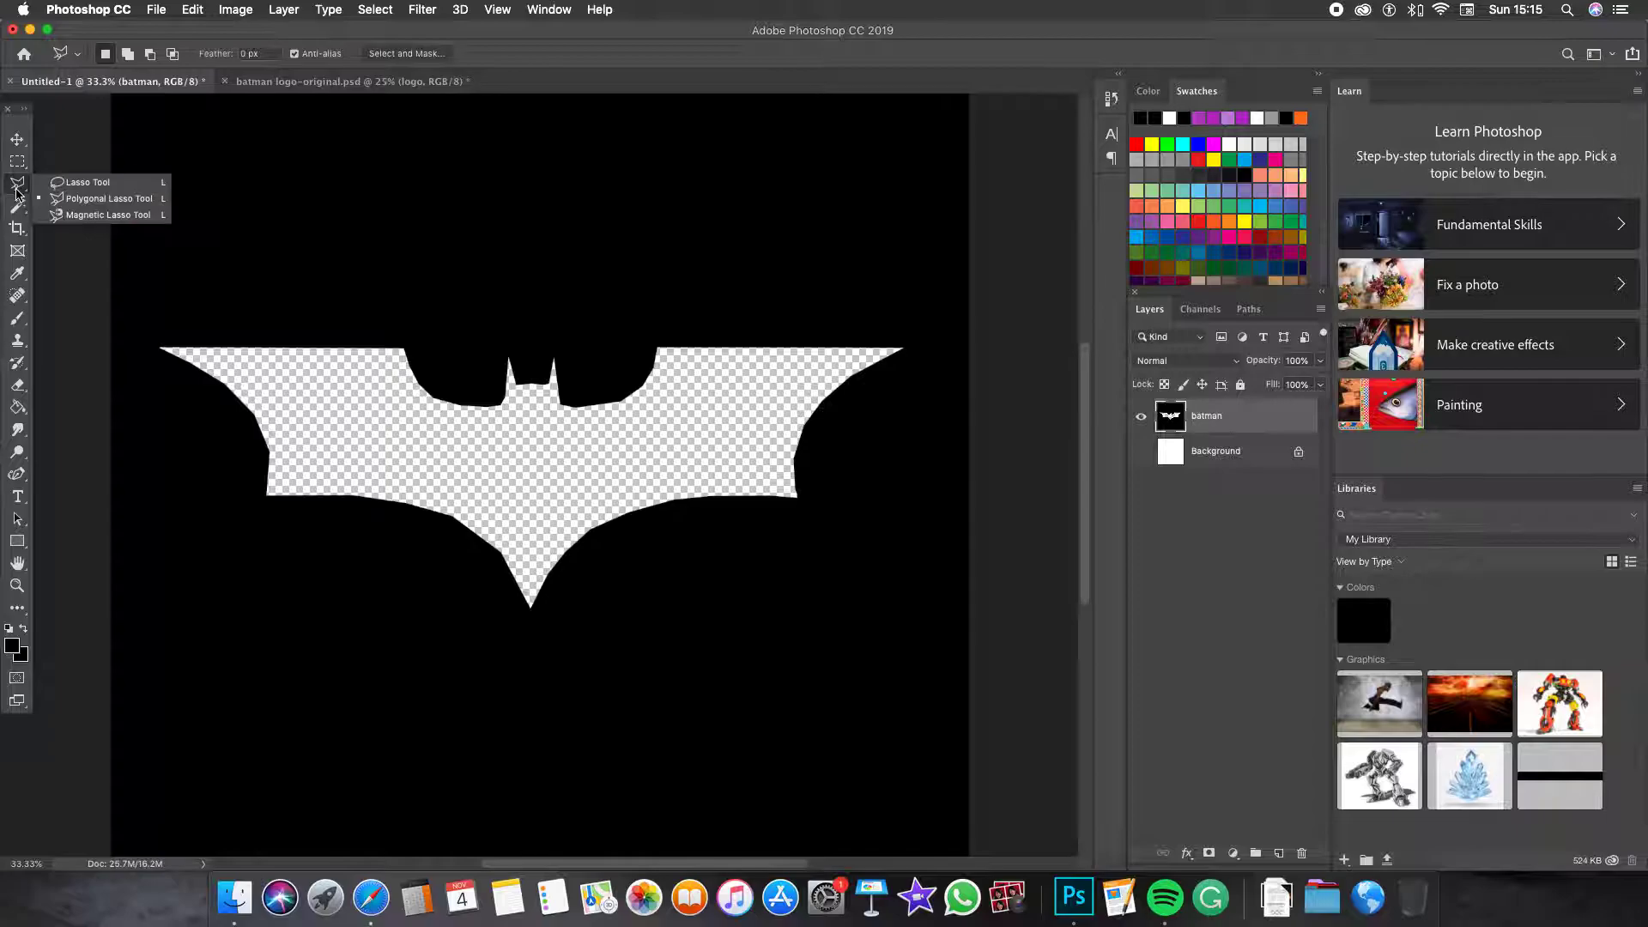
{"action": "left_click", "coordinate": [6, 183]}
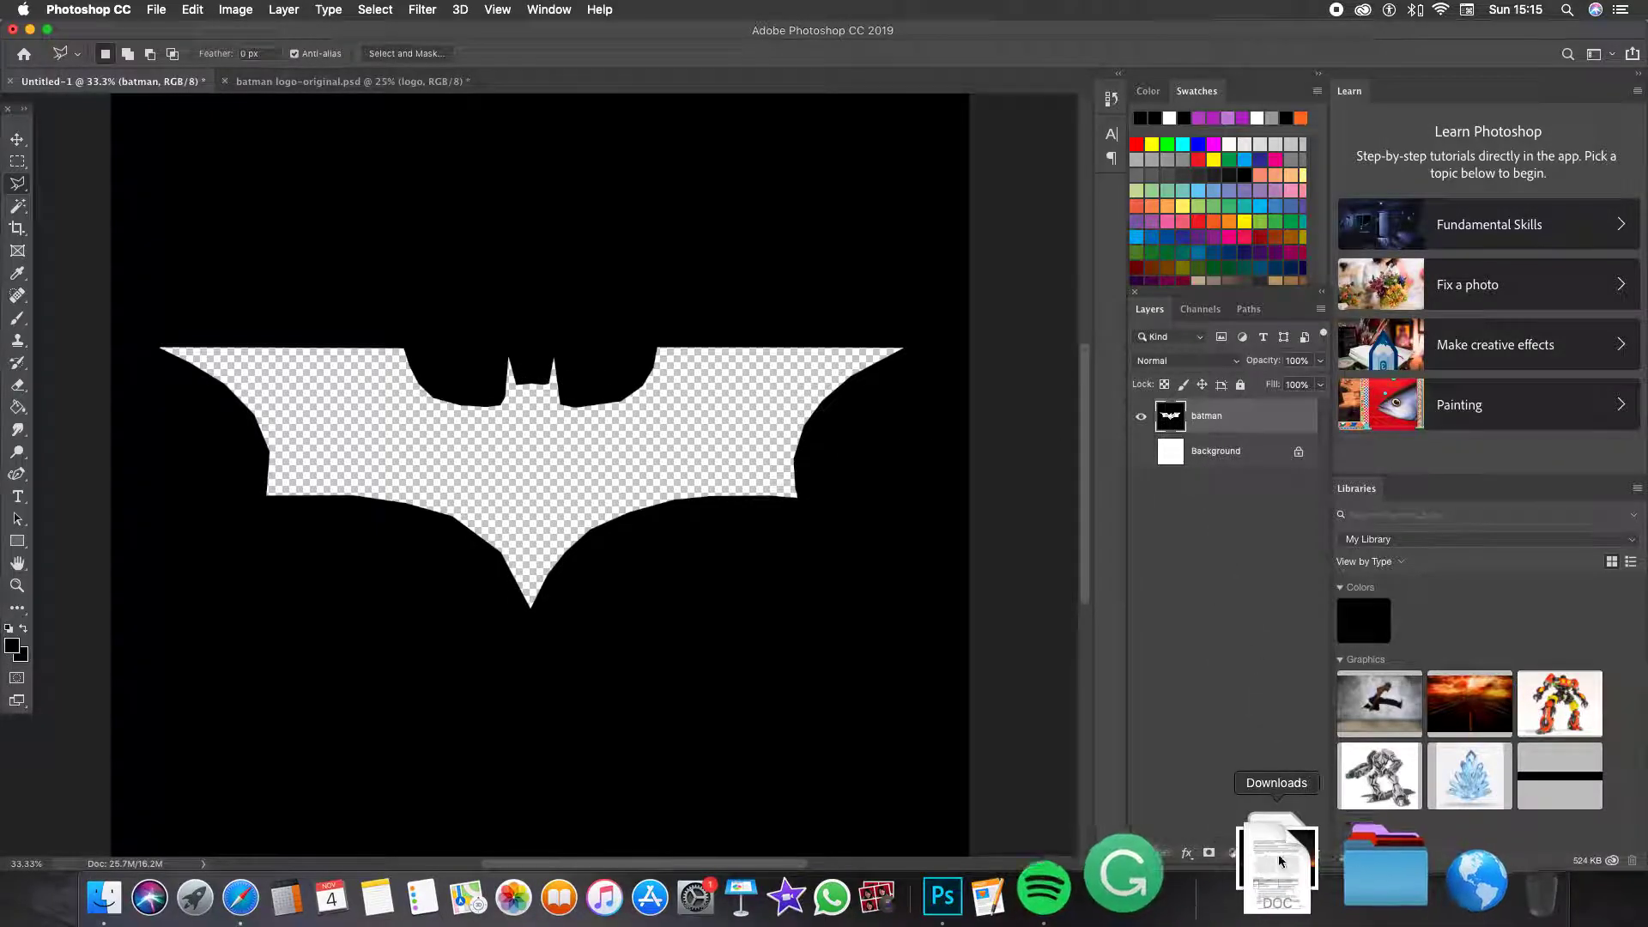
Add a new empty layer named batman and delete the old black cut-out layer beneath it
{"action": "left_click", "coordinate": [1277, 854]}
{"action": "double_click", "coordinate": [1208, 415]}
{"action": "type", "text": "bat"}
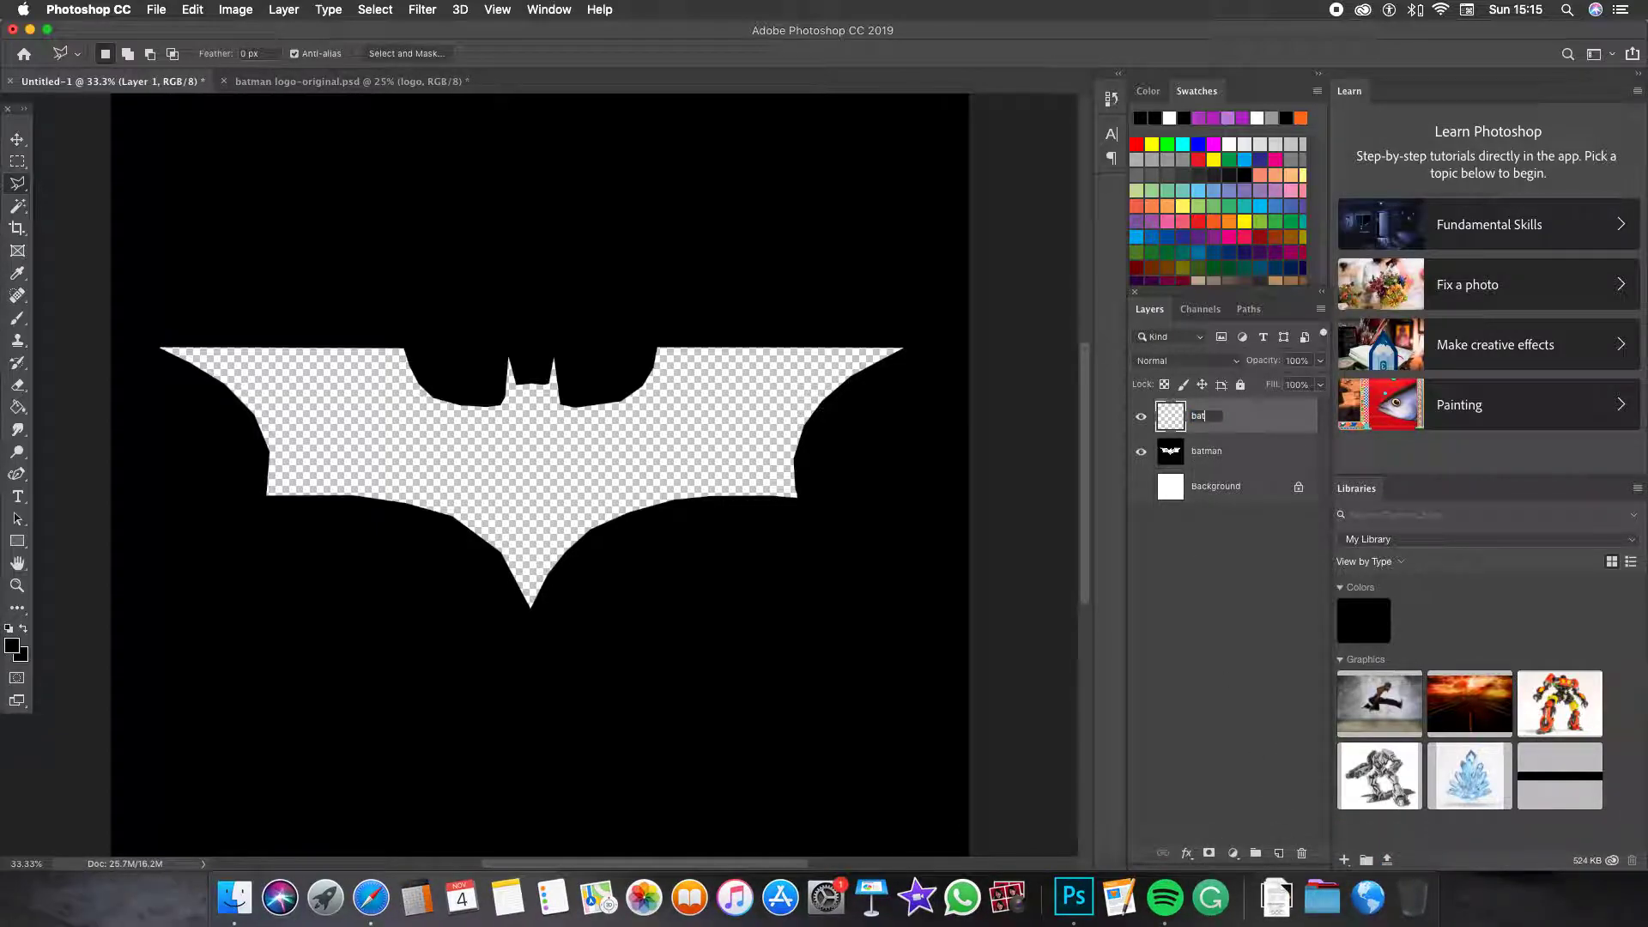
{"action": "type", "text": "man"}
{"action": "key", "text": "Return"}
{"action": "left_click", "coordinate": [1270, 451]}
{"action": "key", "text": "Delete"}
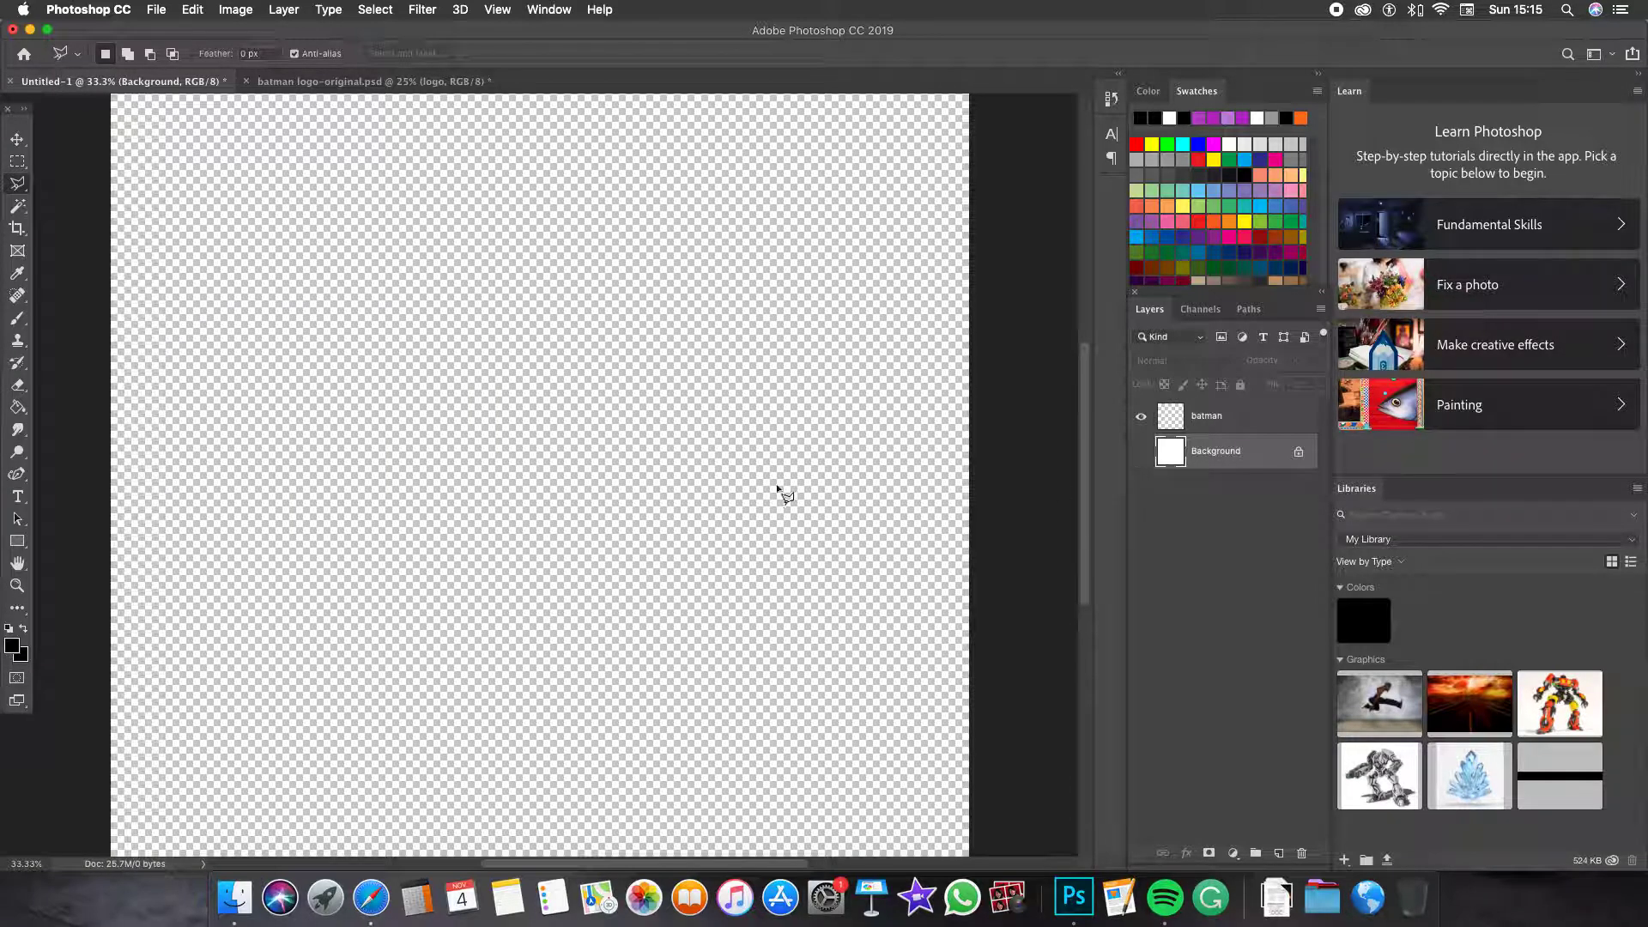
Paste the black bat shape into the empty batman layer and move it slightly down and to the right
{"action": "left_click", "coordinate": [1206, 420]}
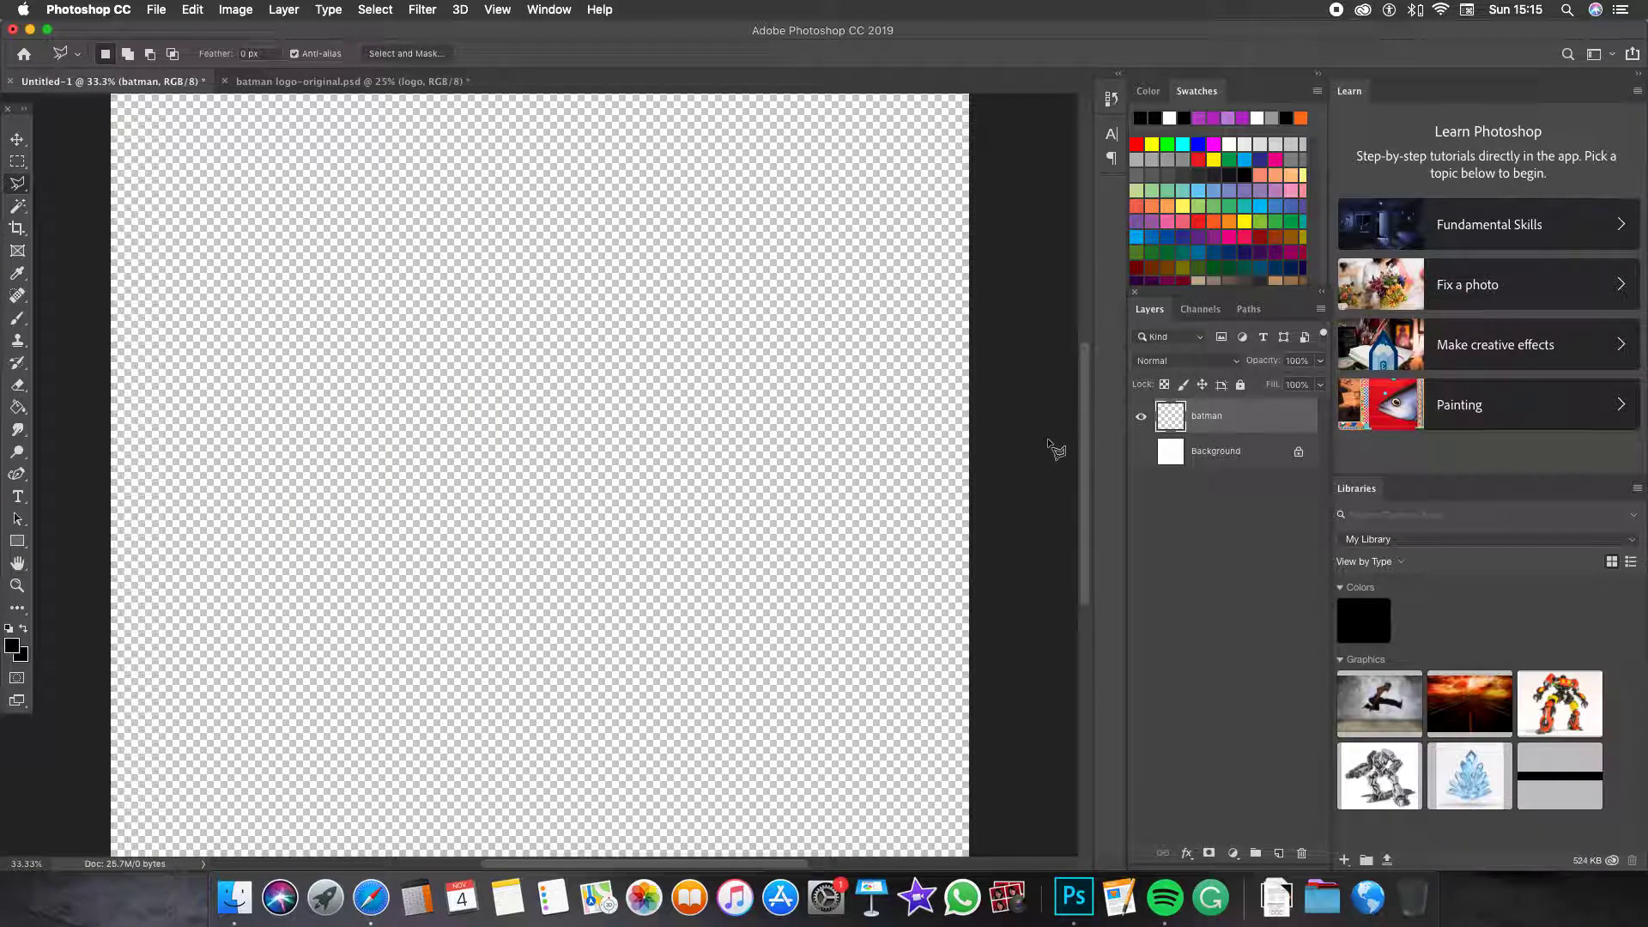
{"action": "key", "text": "super+z"}
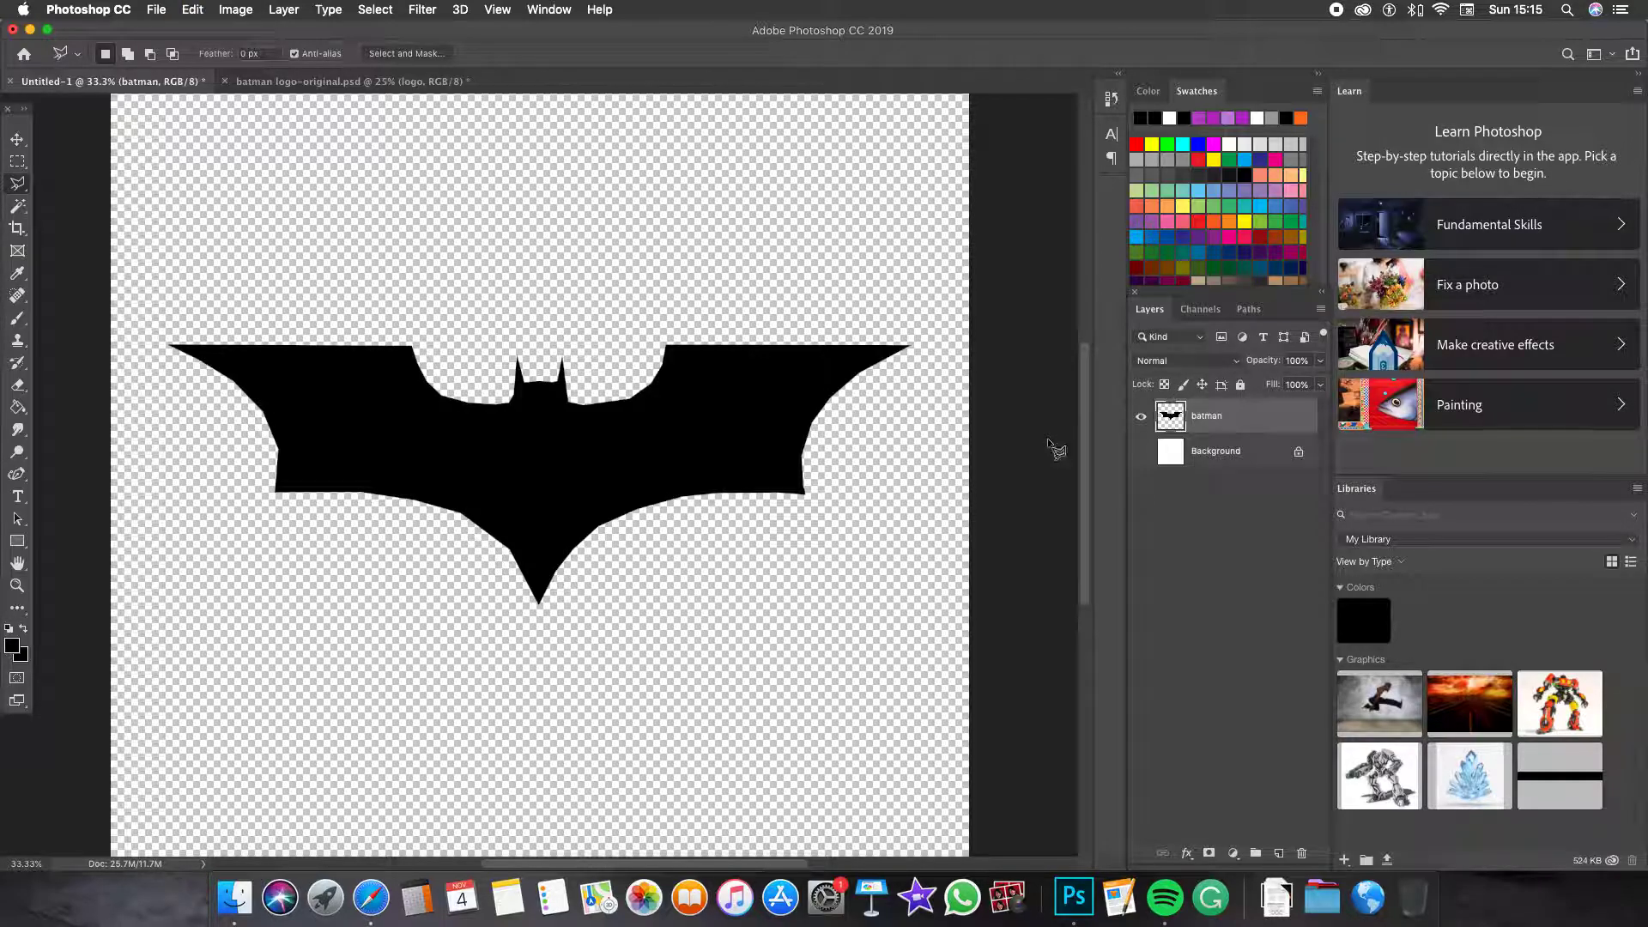
{"action": "left_click", "coordinate": [16, 138]}
{"action": "mouse_move", "coordinate": [567, 459]}
{"action": "left_mouse_down"}
{"action": "mouse_move", "coordinate": [552, 578]}
{"action": "mouse_move", "coordinate": [606, 480]}
{"action": "mouse_move", "coordinate": [581, 478]}
{"action": "left_mouse_up"}
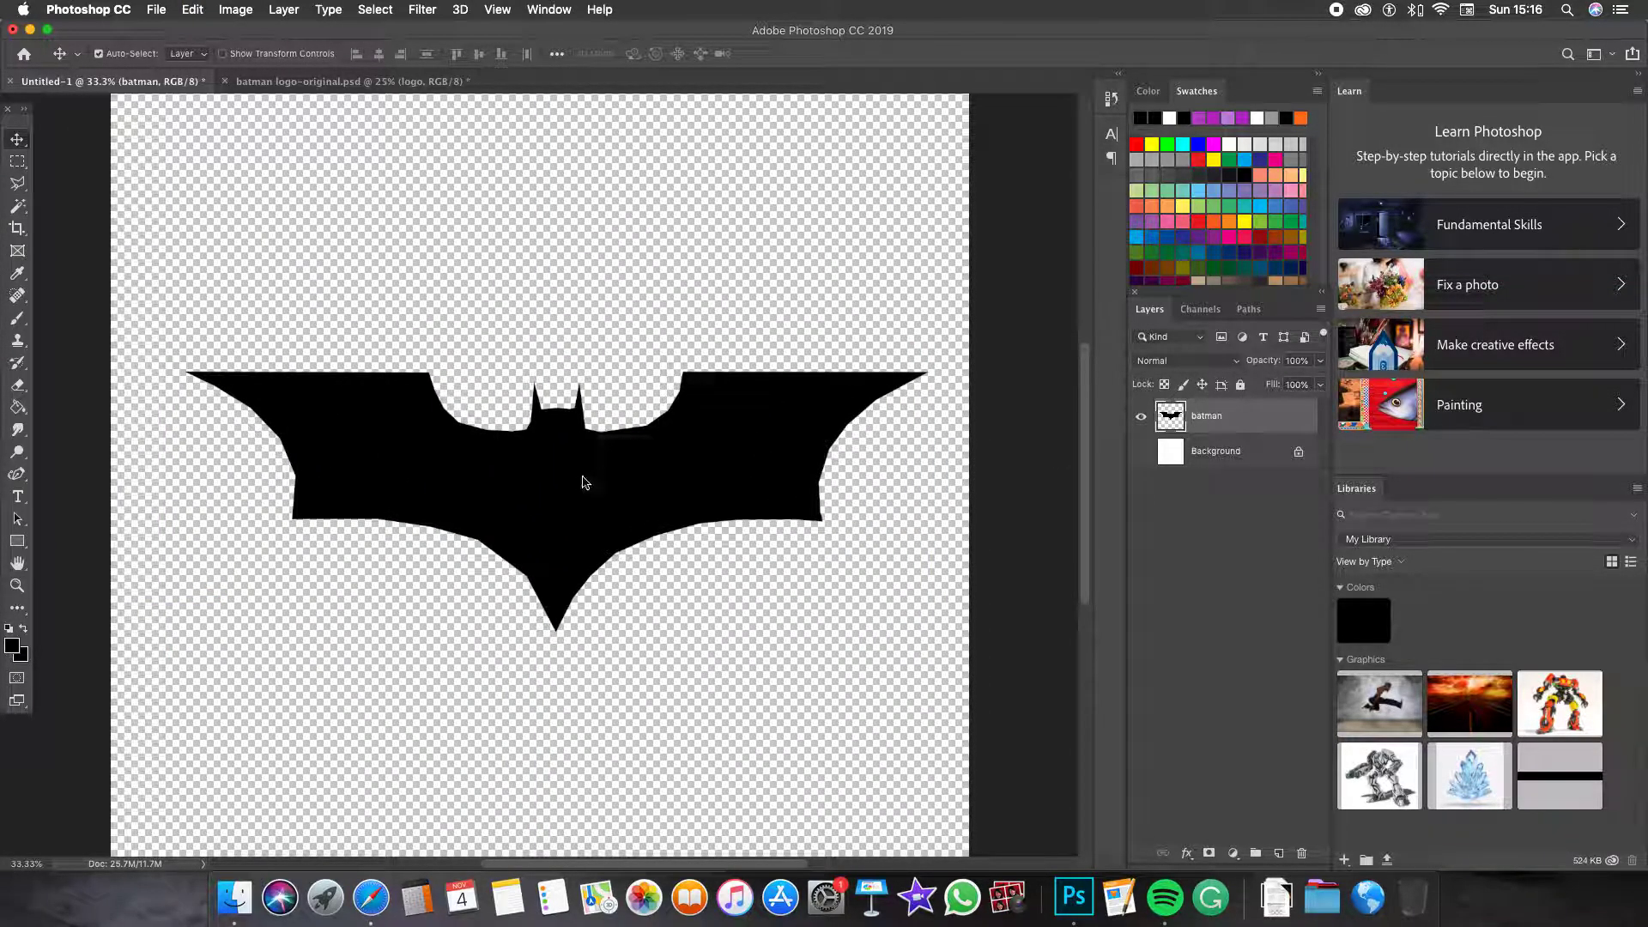
View the finished design in batman logo-original.psd for reference and return to Untitled-1
{"action": "left_click", "coordinate": [347, 81]}
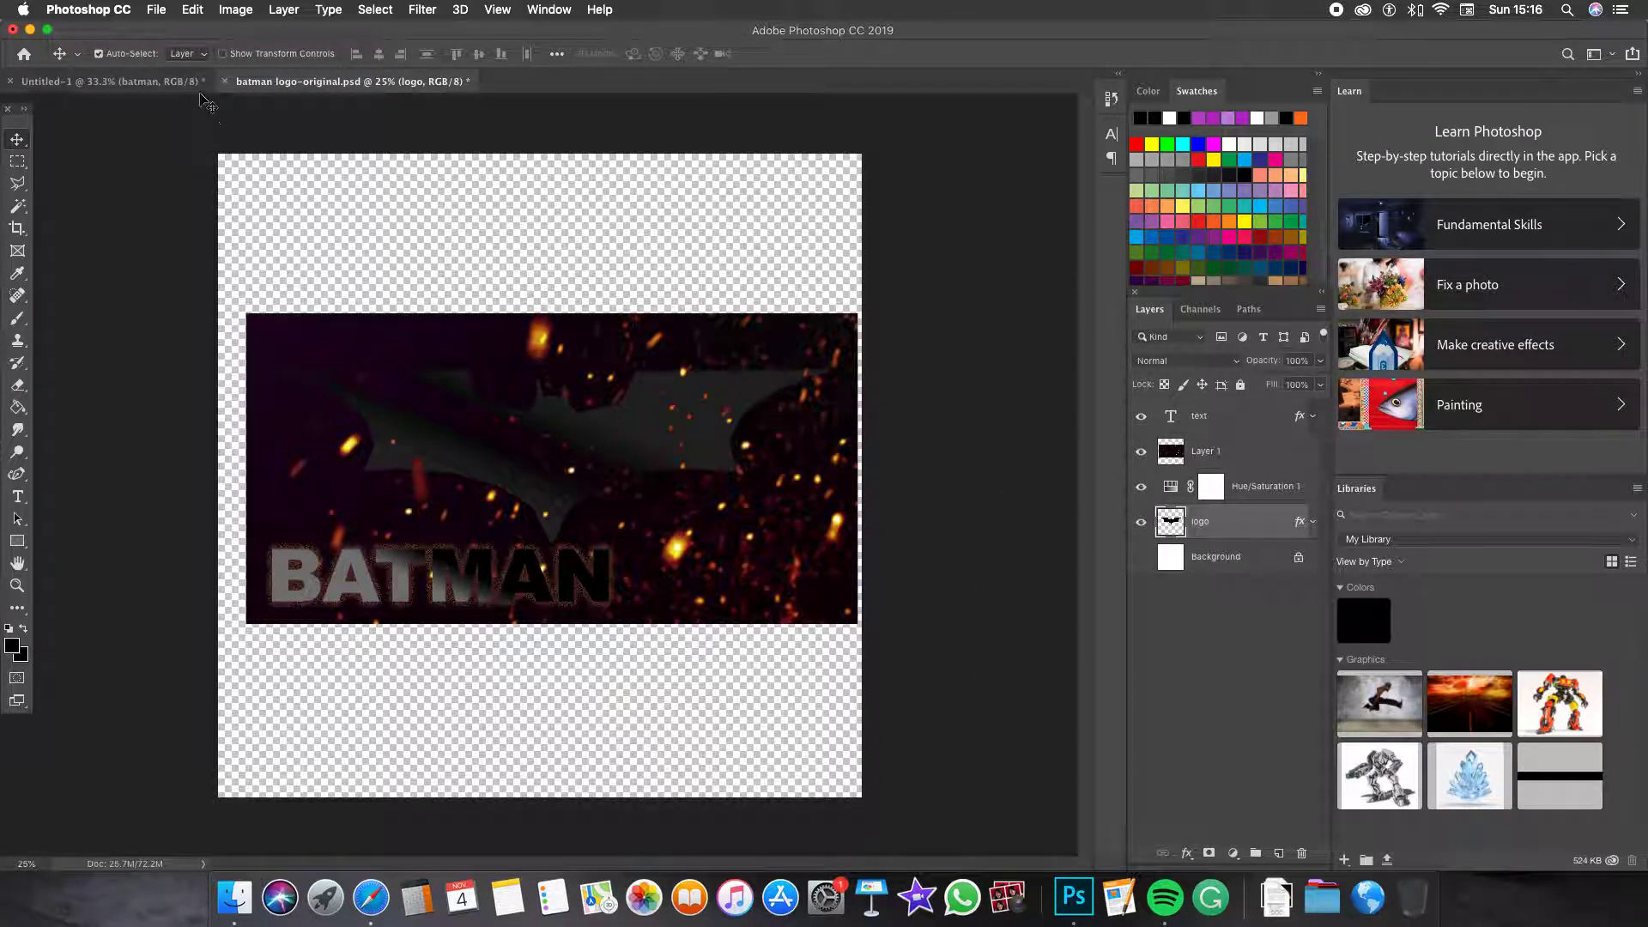
{"action": "left_click", "coordinate": [169, 82]}
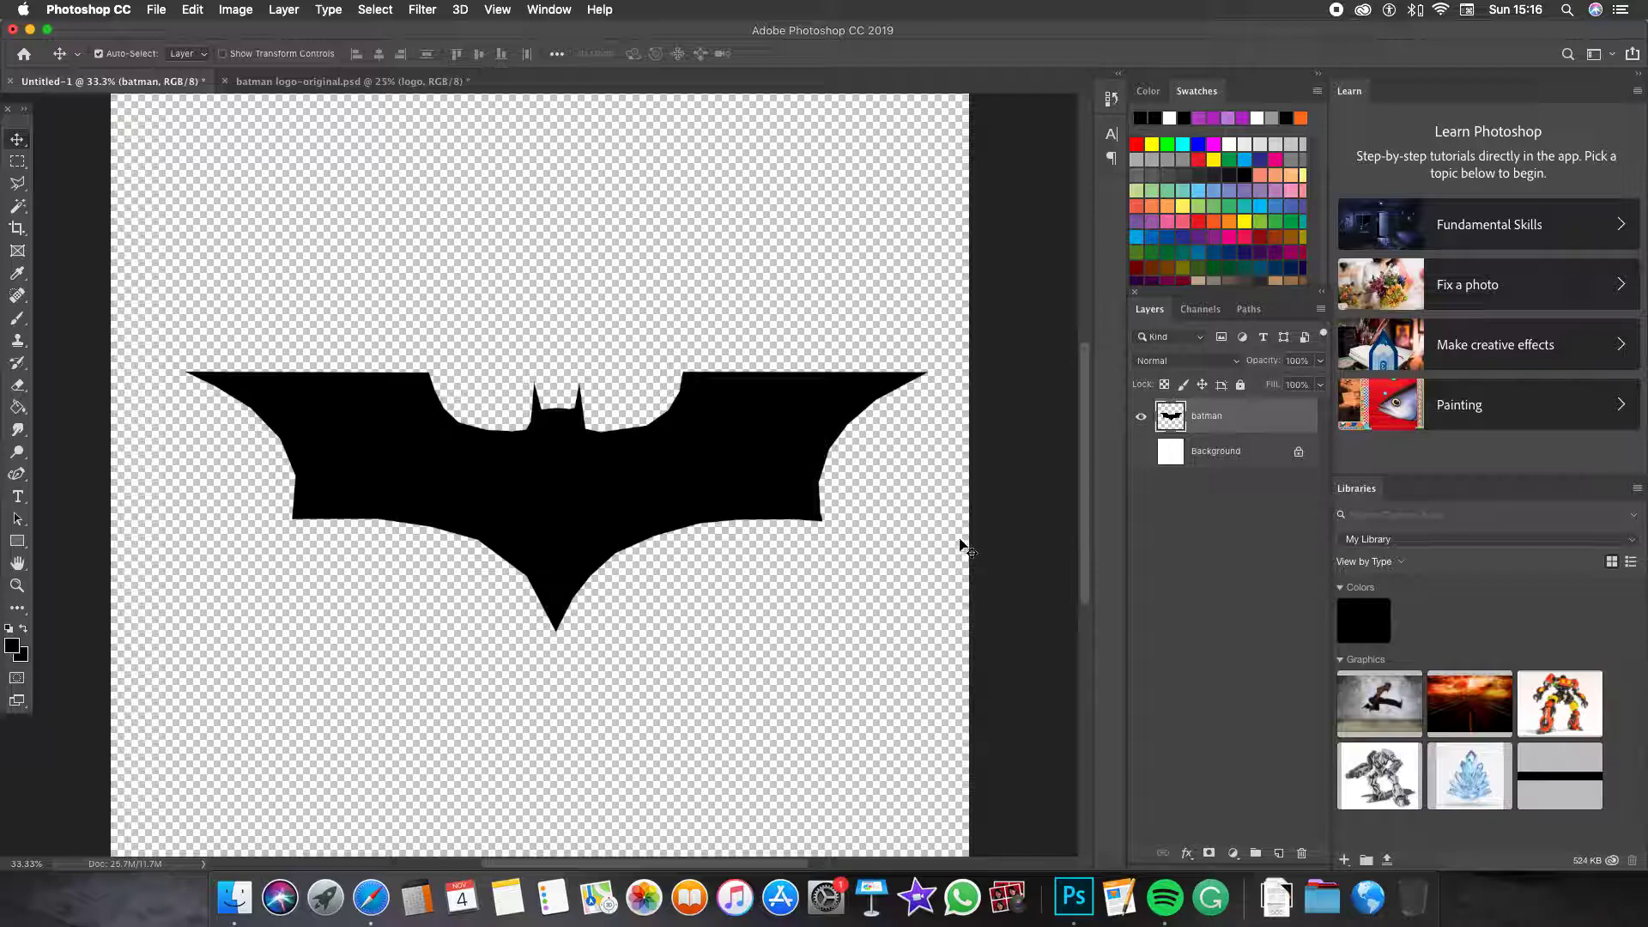
Add a Gradient Overlay to the batman layer with the Reflected style and 49% opacity
{"action": "left_click", "coordinate": [1187, 853]}
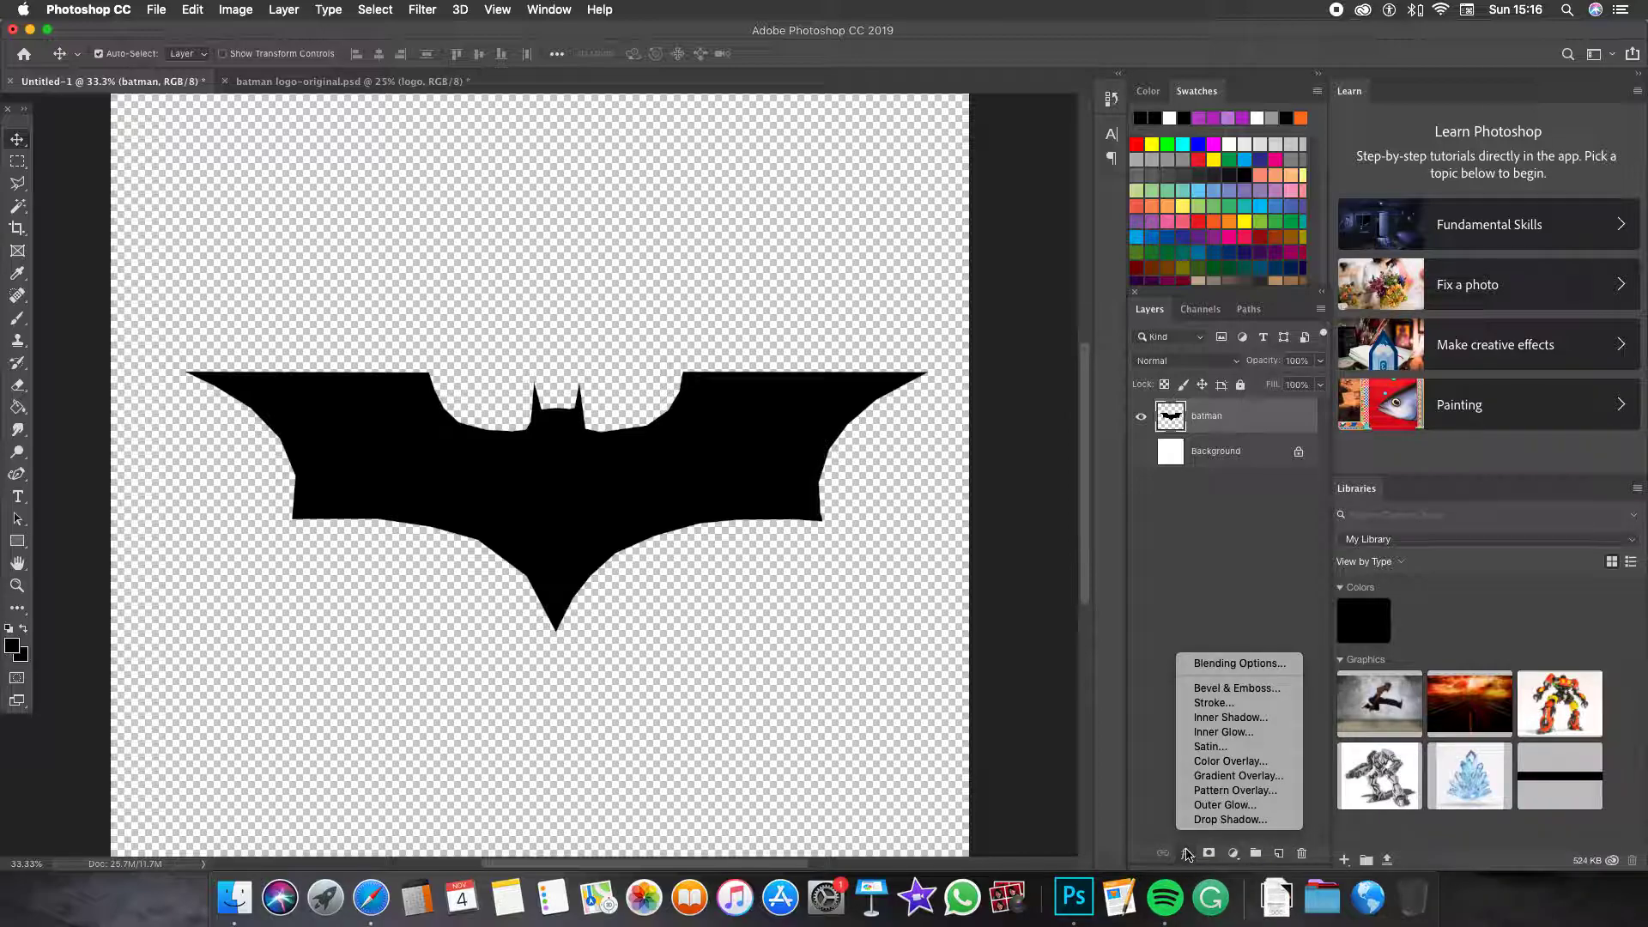
{"action": "left_click", "coordinate": [1206, 776]}
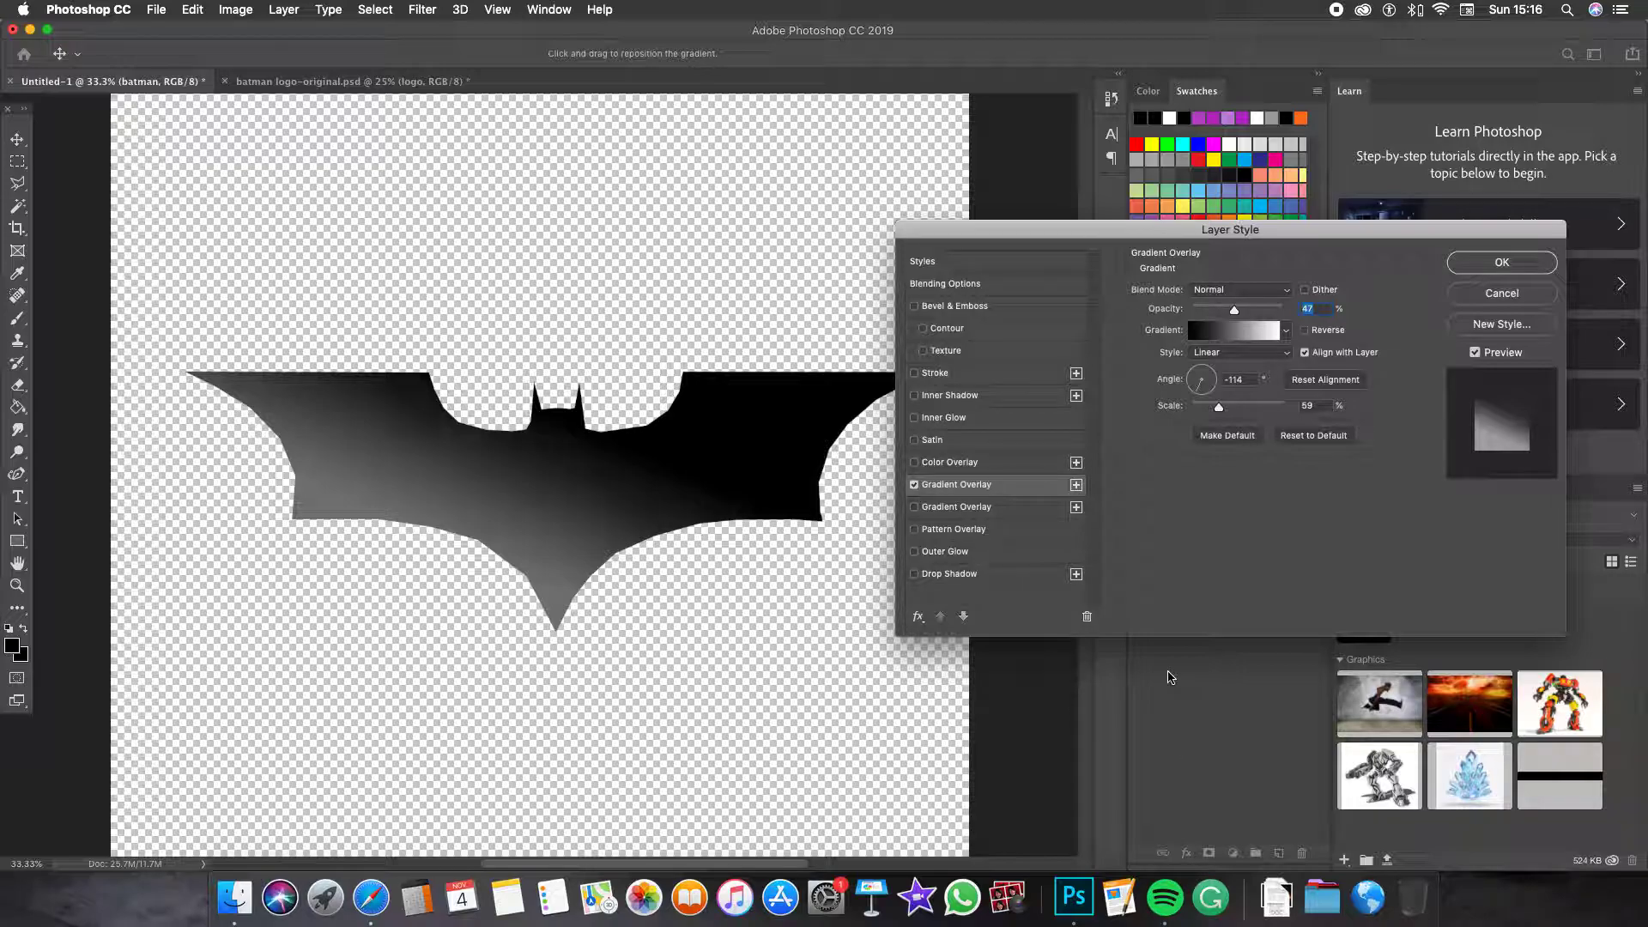
{"action": "left_click", "coordinate": [1284, 354]}
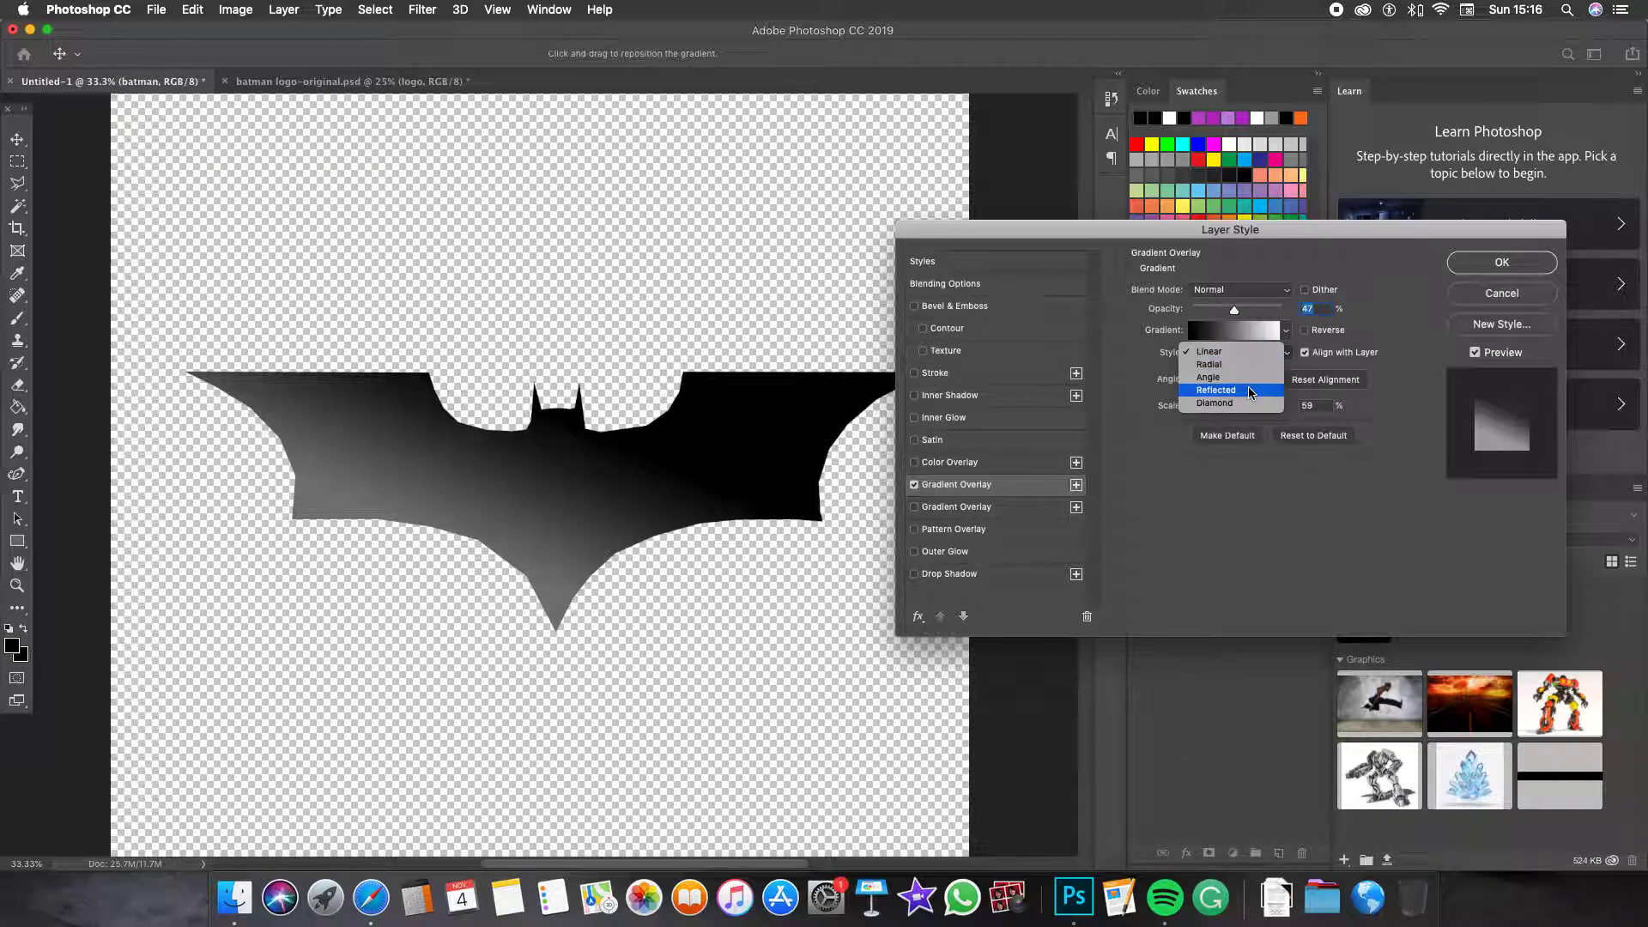
{"action": "left_click", "coordinate": [1219, 391]}
{"action": "left_click_drag", "start_coordinate": [468, 536], "coordinate": [442, 483]}
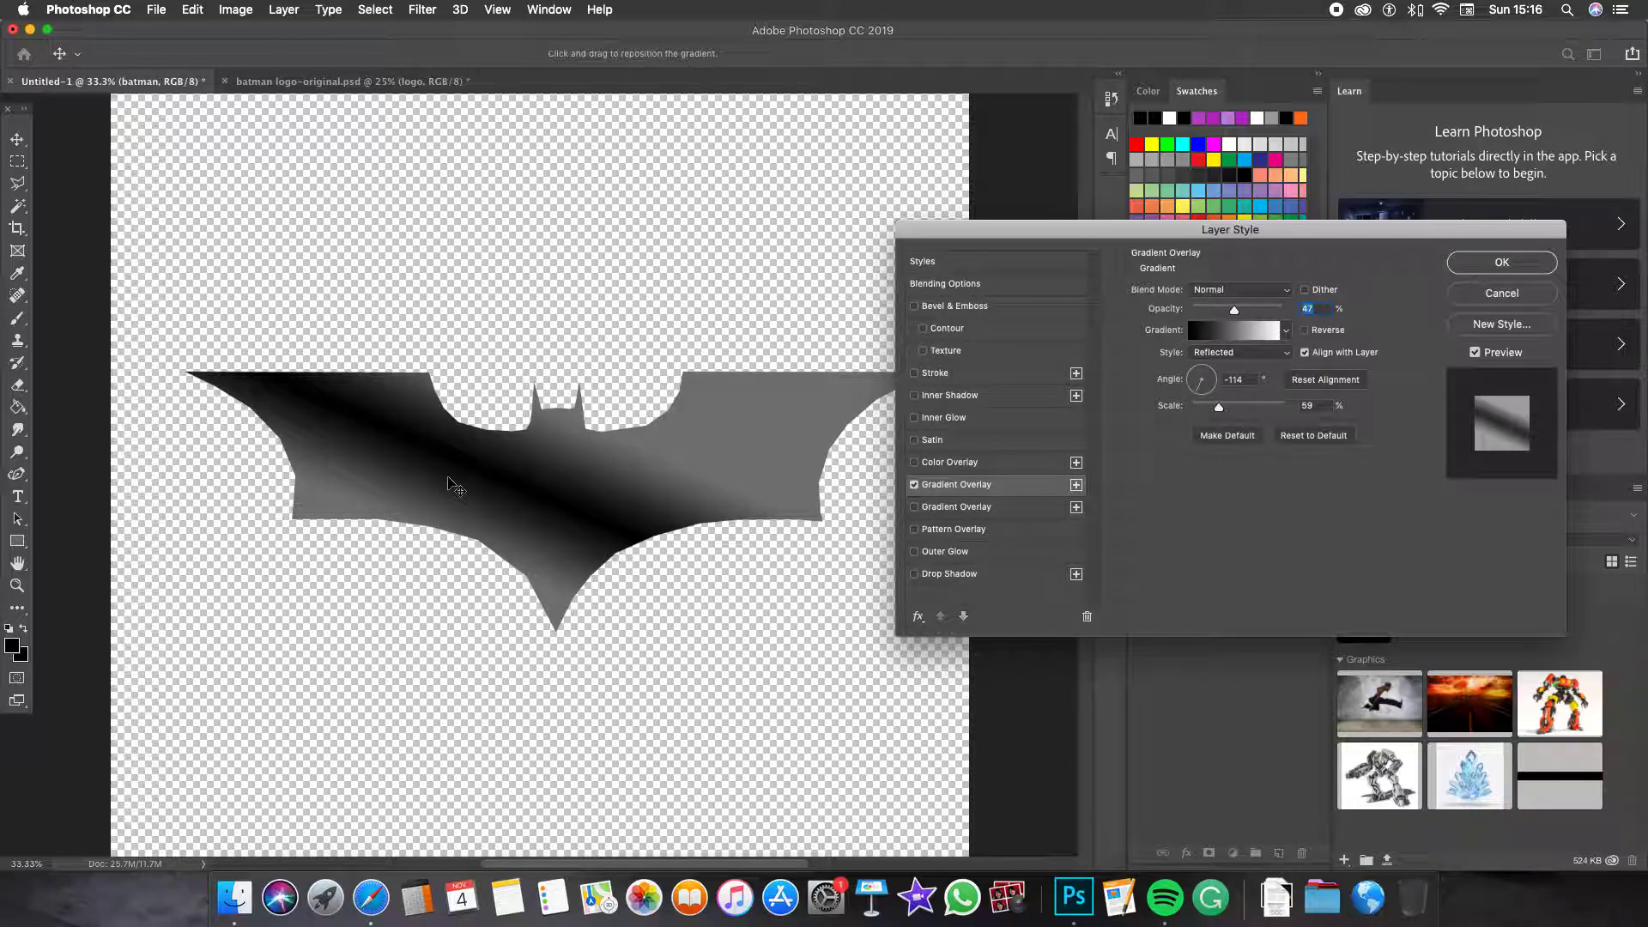
{"action": "left_click_drag", "start_coordinate": [1234, 309], "coordinate": [1283, 309]}
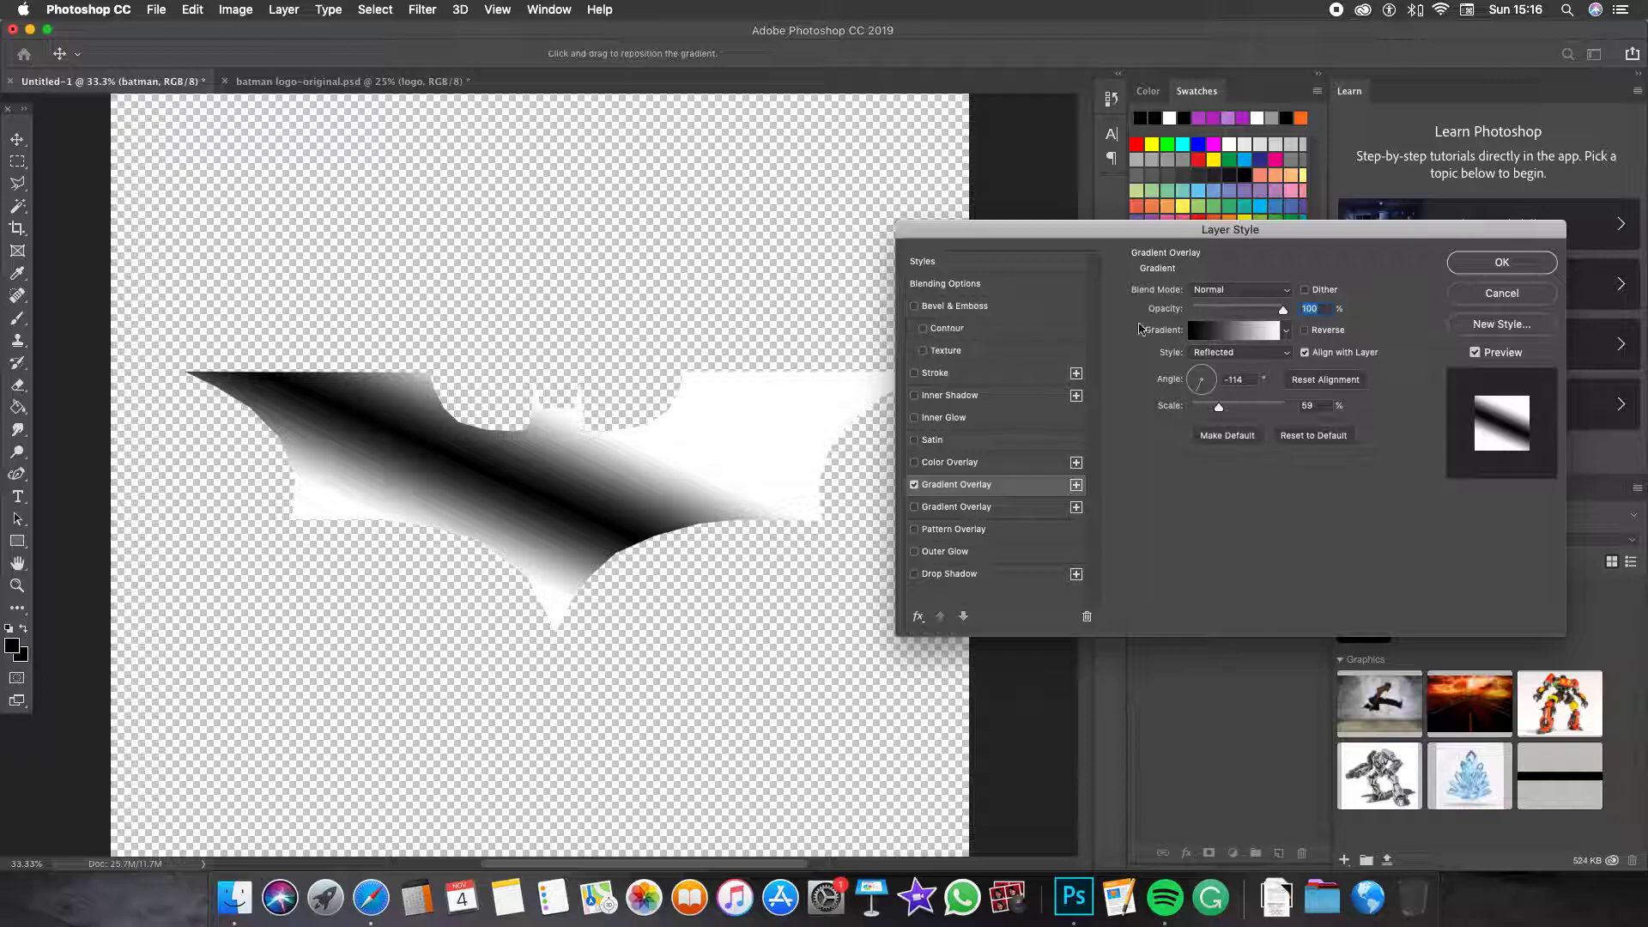
{"action": "left_click_drag", "start_coordinate": [1284, 312], "coordinate": [1237, 314]}
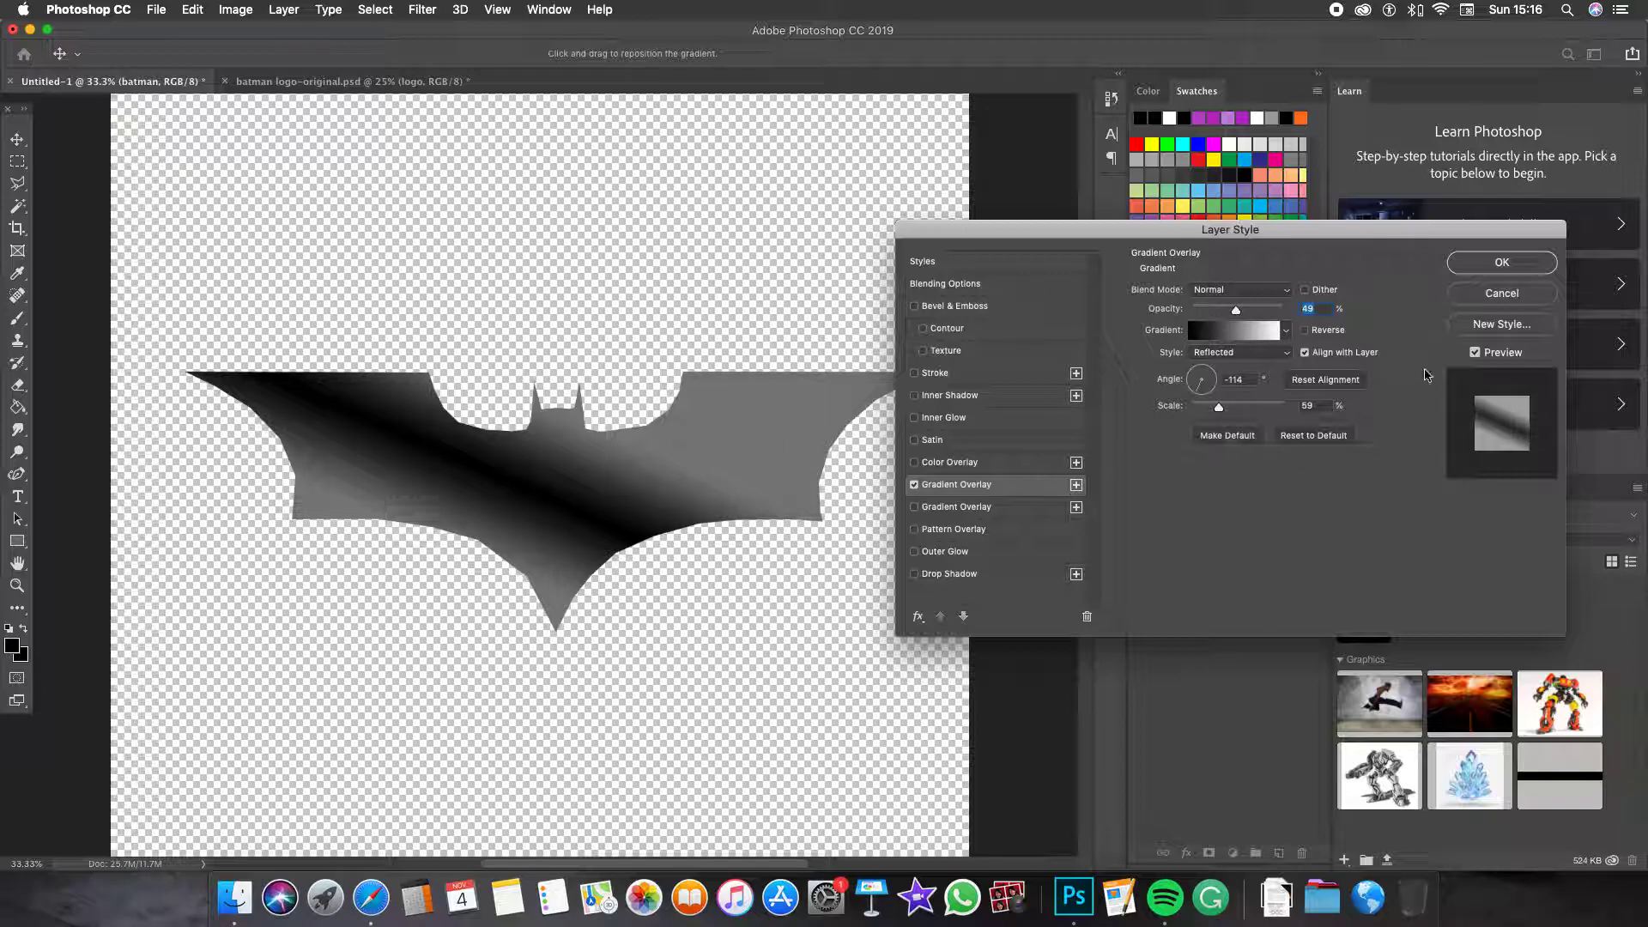
Try the Darken blend mode on the gradient overlay and switch it back to Normal
{"action": "left_click", "coordinate": [1285, 288]}
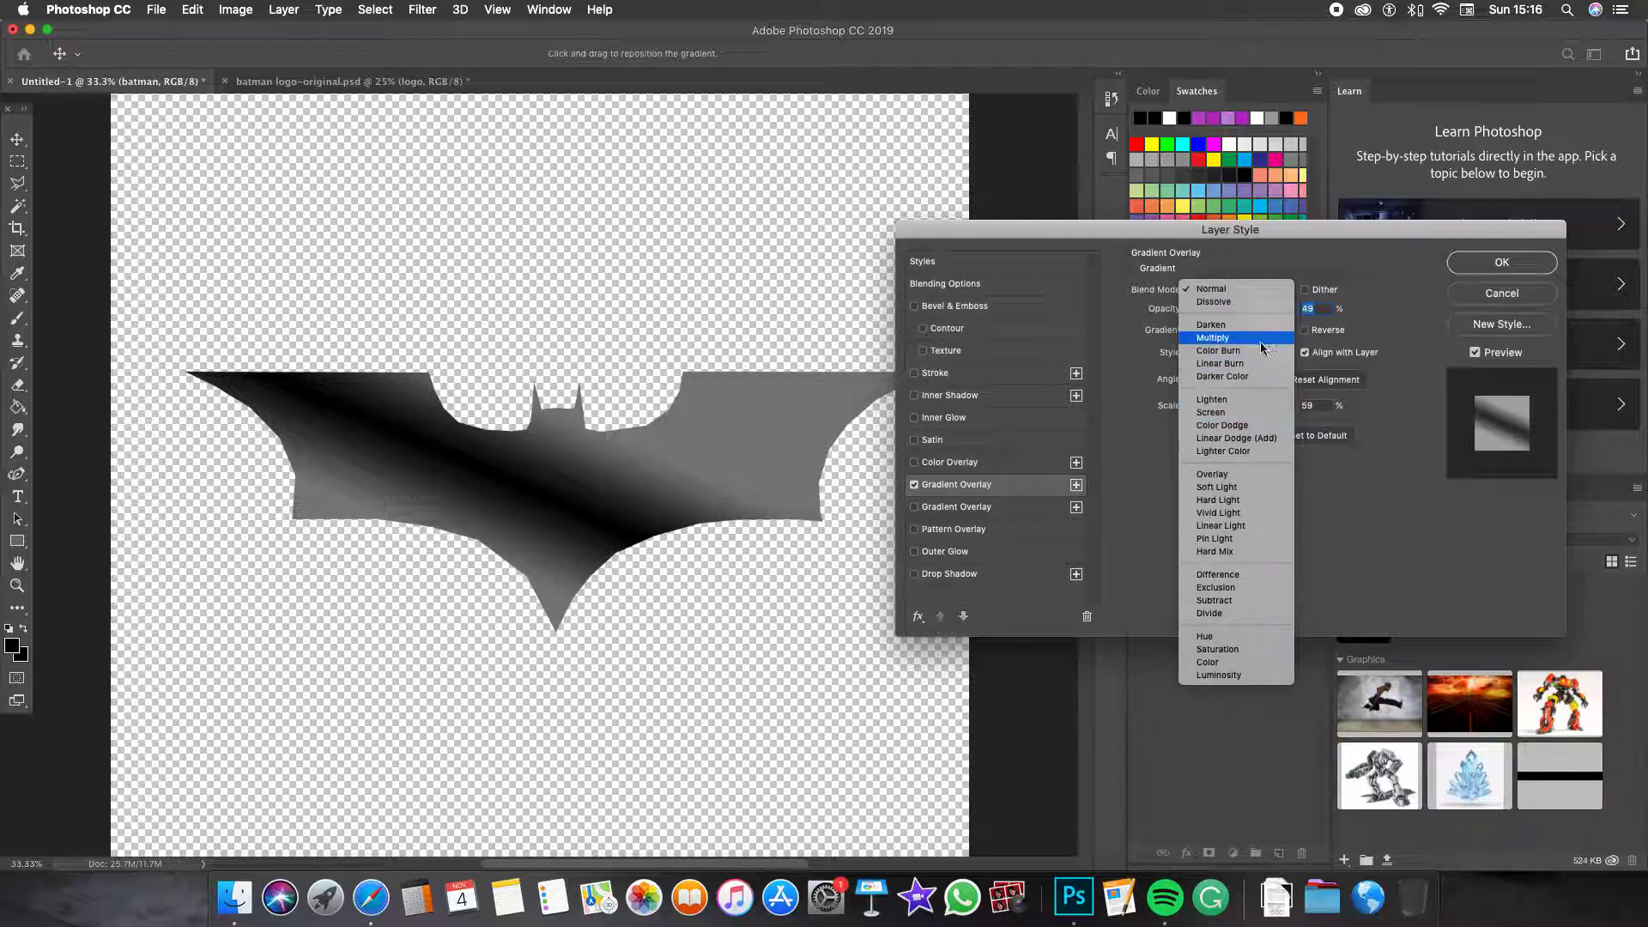
{"action": "left_click", "coordinate": [1233, 326]}
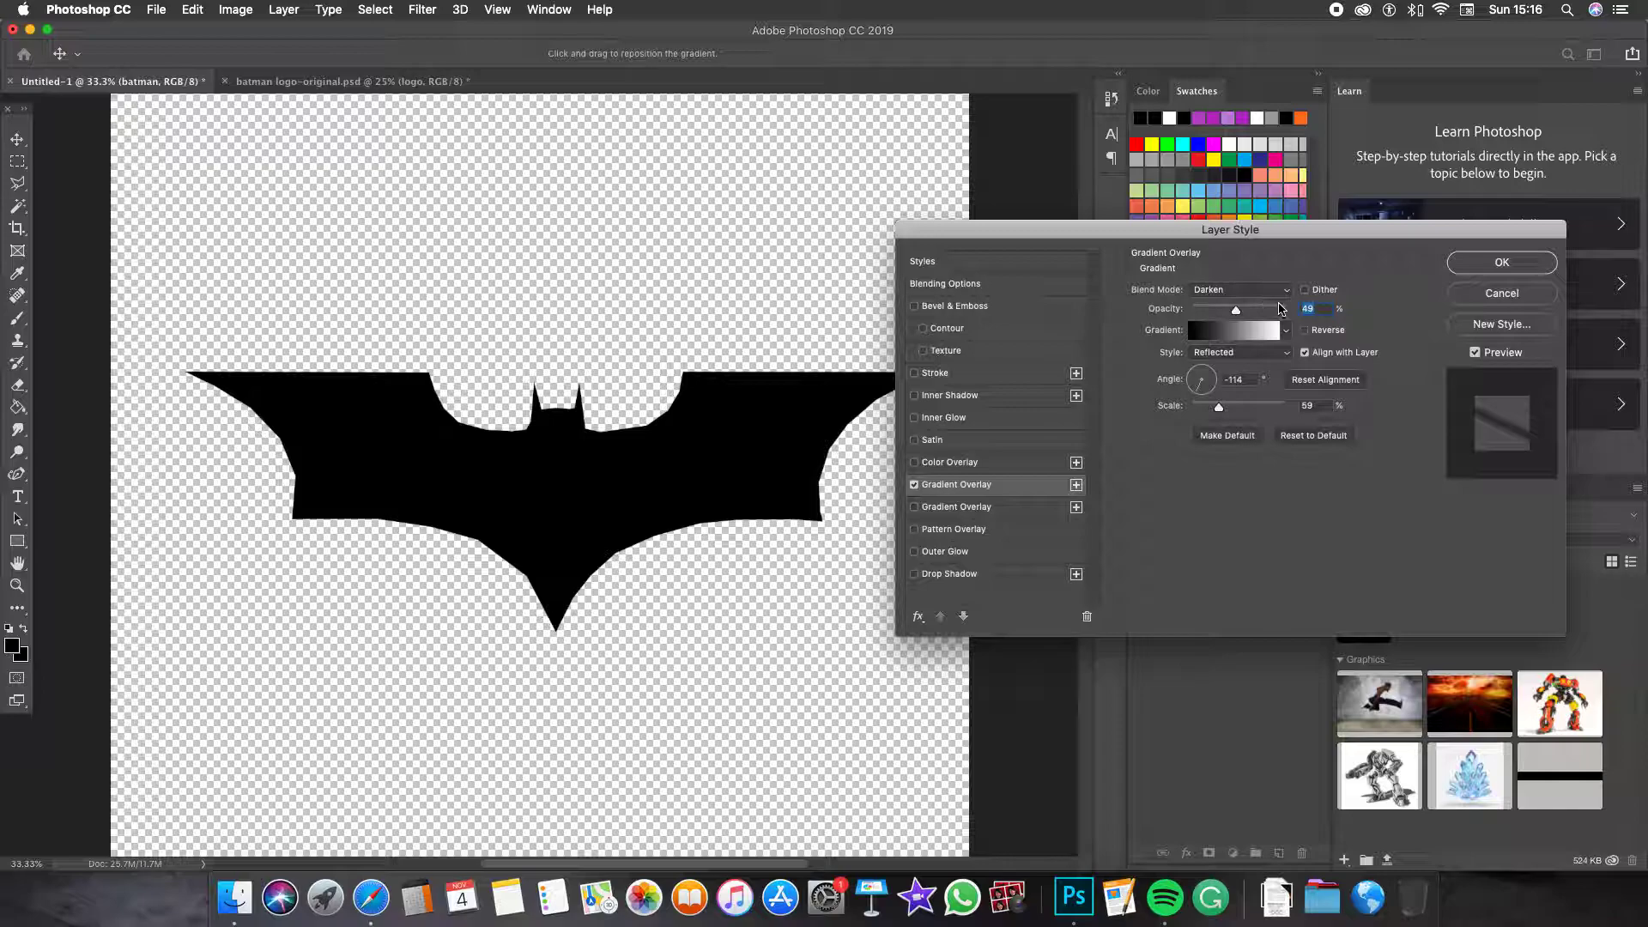
{"action": "left_click", "coordinate": [1285, 292]}
{"action": "left_click", "coordinate": [1204, 255]}
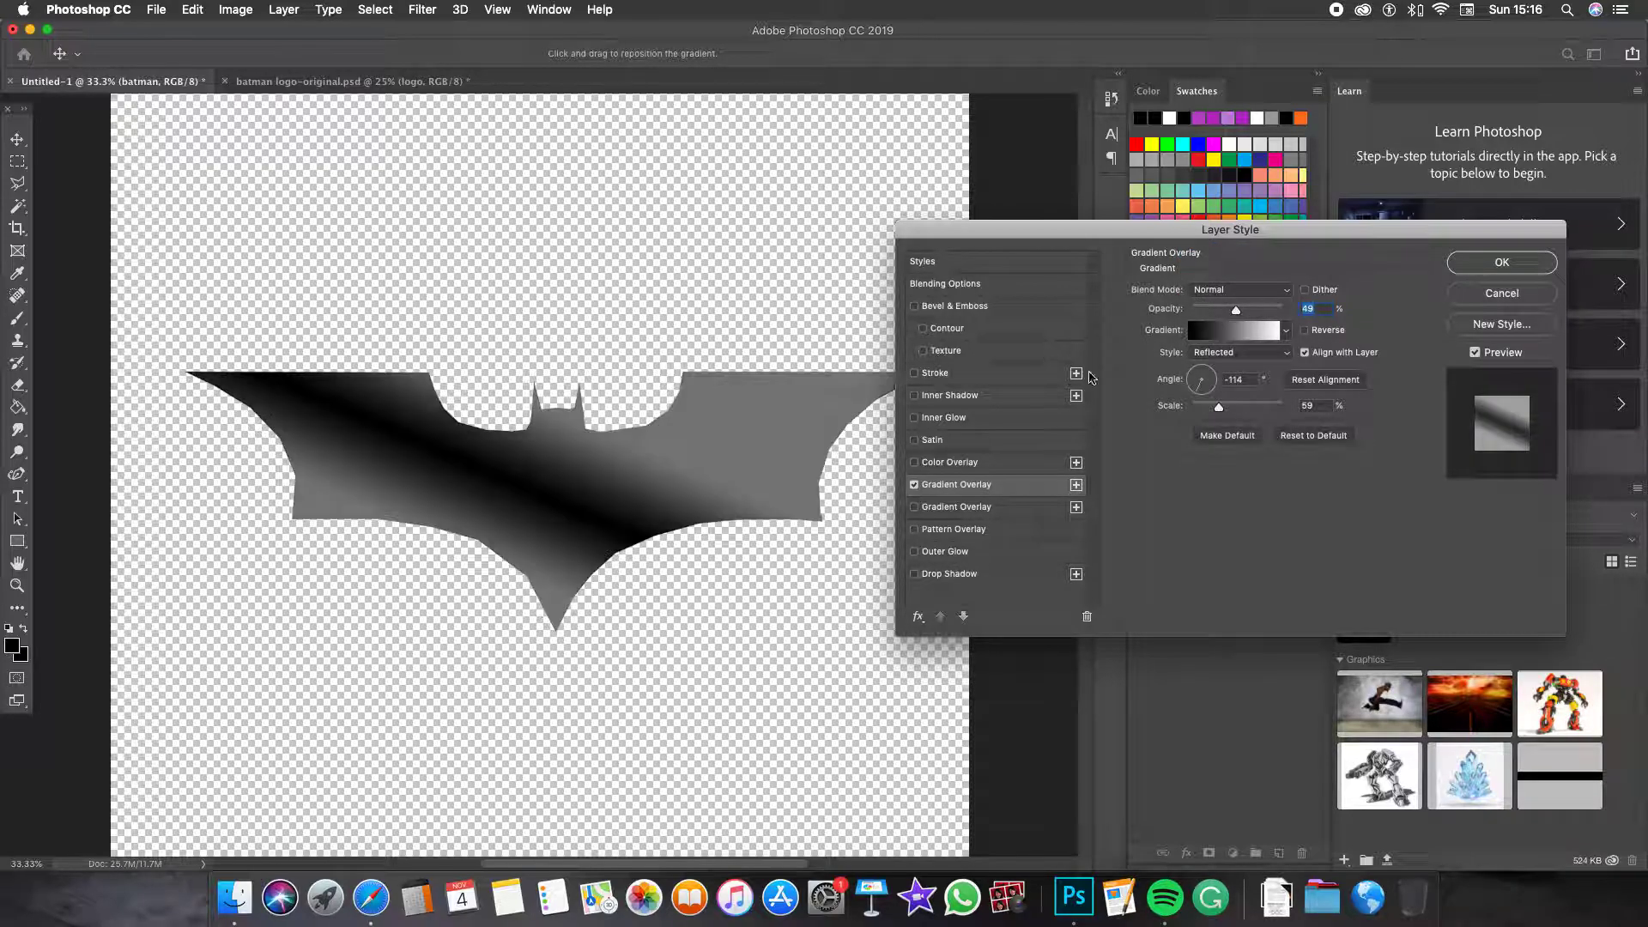
Rotate the gradient overlay's angle so the dark band crosses the bat more steeply, and apply the layer style
{"action": "left_click", "coordinate": [1199, 365]}
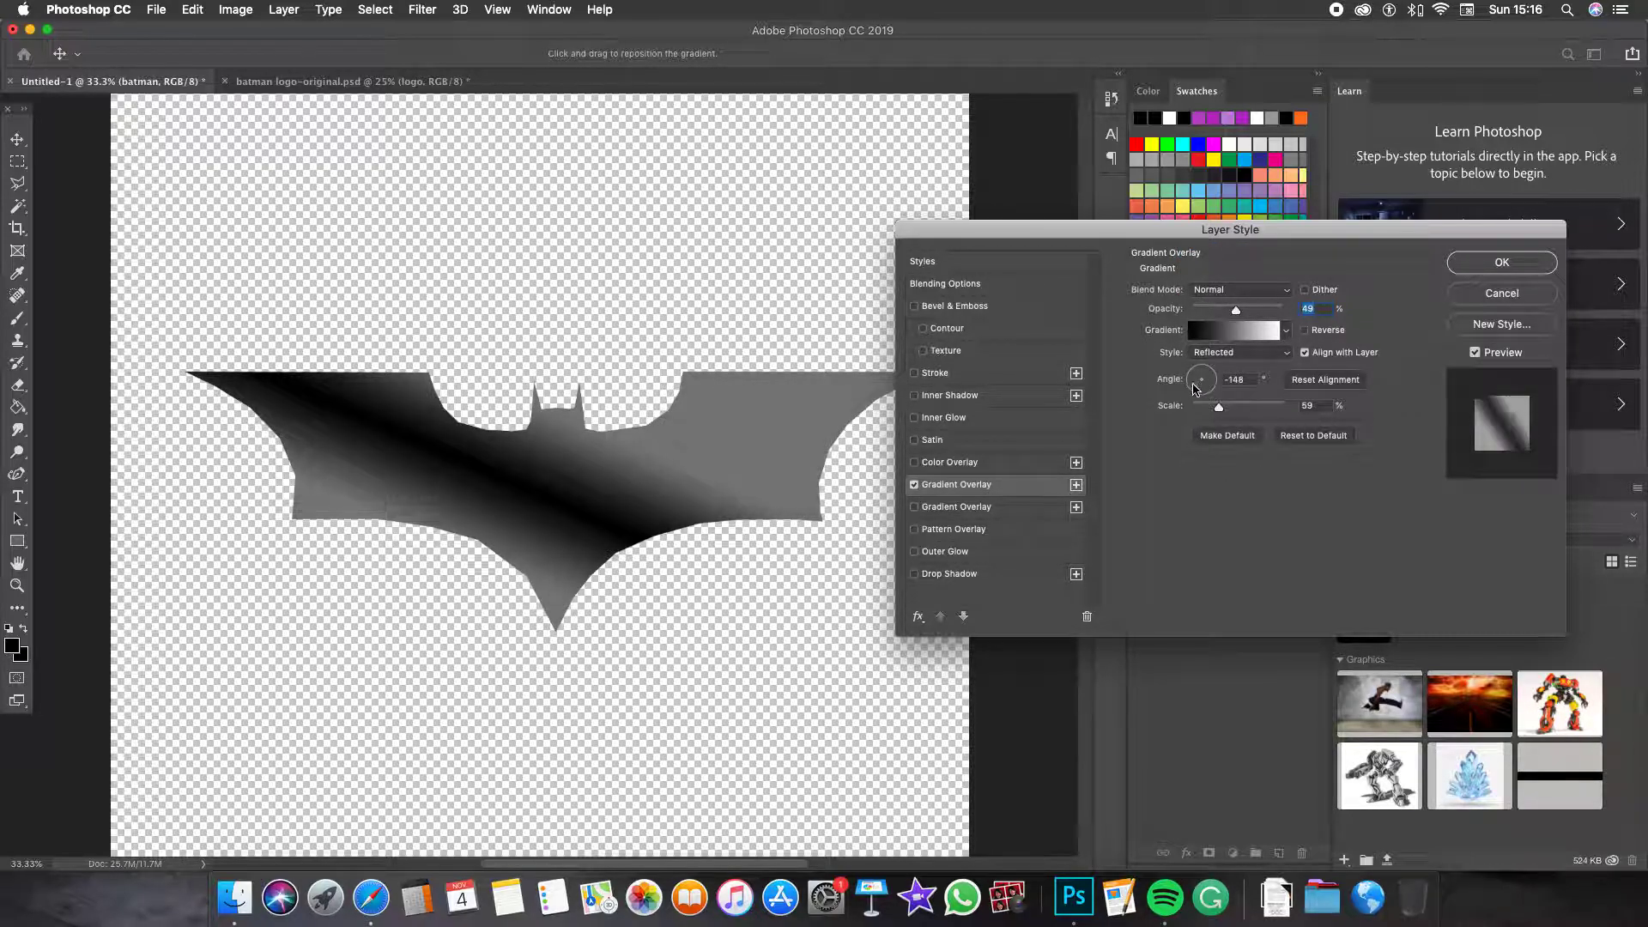
{"action": "left_click", "coordinate": [1194, 359]}
{"action": "left_click", "coordinate": [1193, 377]}
{"action": "left_click", "coordinate": [1194, 376]}
{"action": "mouse_move", "coordinate": [1196, 380]}
{"action": "left_mouse_down"}
{"action": "mouse_move", "coordinate": [1191, 397]}
{"action": "mouse_move", "coordinate": [1205, 393]}
{"action": "left_mouse_up"}
{"action": "left_click", "coordinate": [1501, 266]}
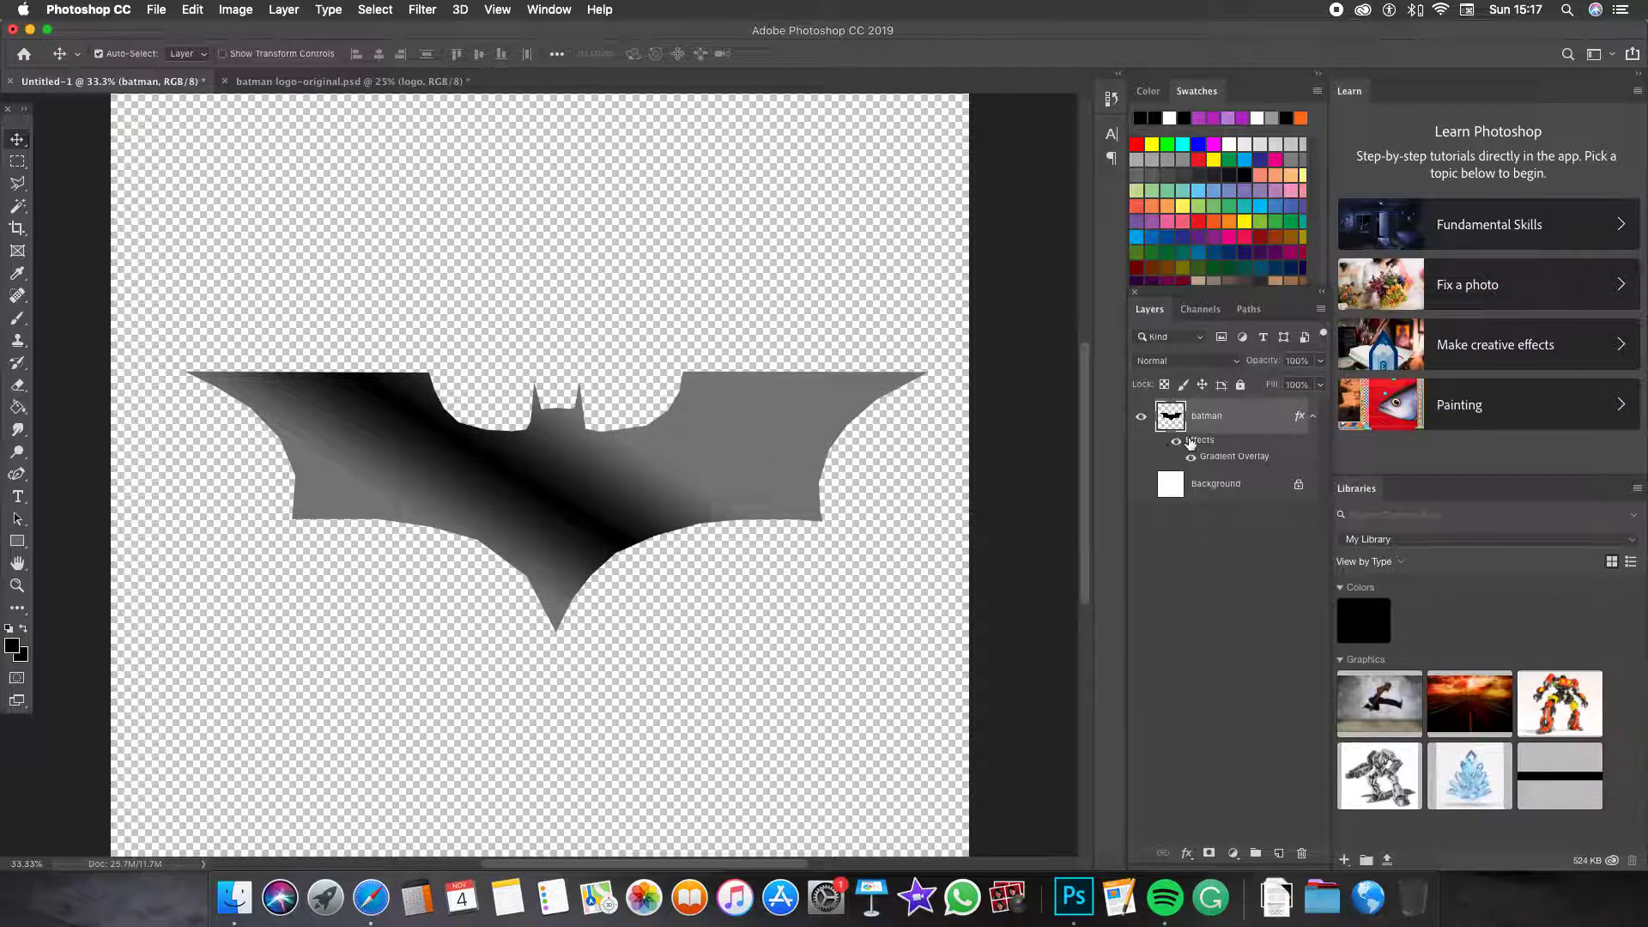
Toggle the batman layer's effects to compare it with and without the gradient, and check it against batman logo-original.psd
{"action": "left_click", "coordinate": [1177, 442]}
{"action": "left_click", "coordinate": [1177, 441]}
{"action": "left_click", "coordinate": [1178, 441]}
{"action": "left_click", "coordinate": [1178, 441]}
{"action": "left_click", "coordinate": [1178, 441]}
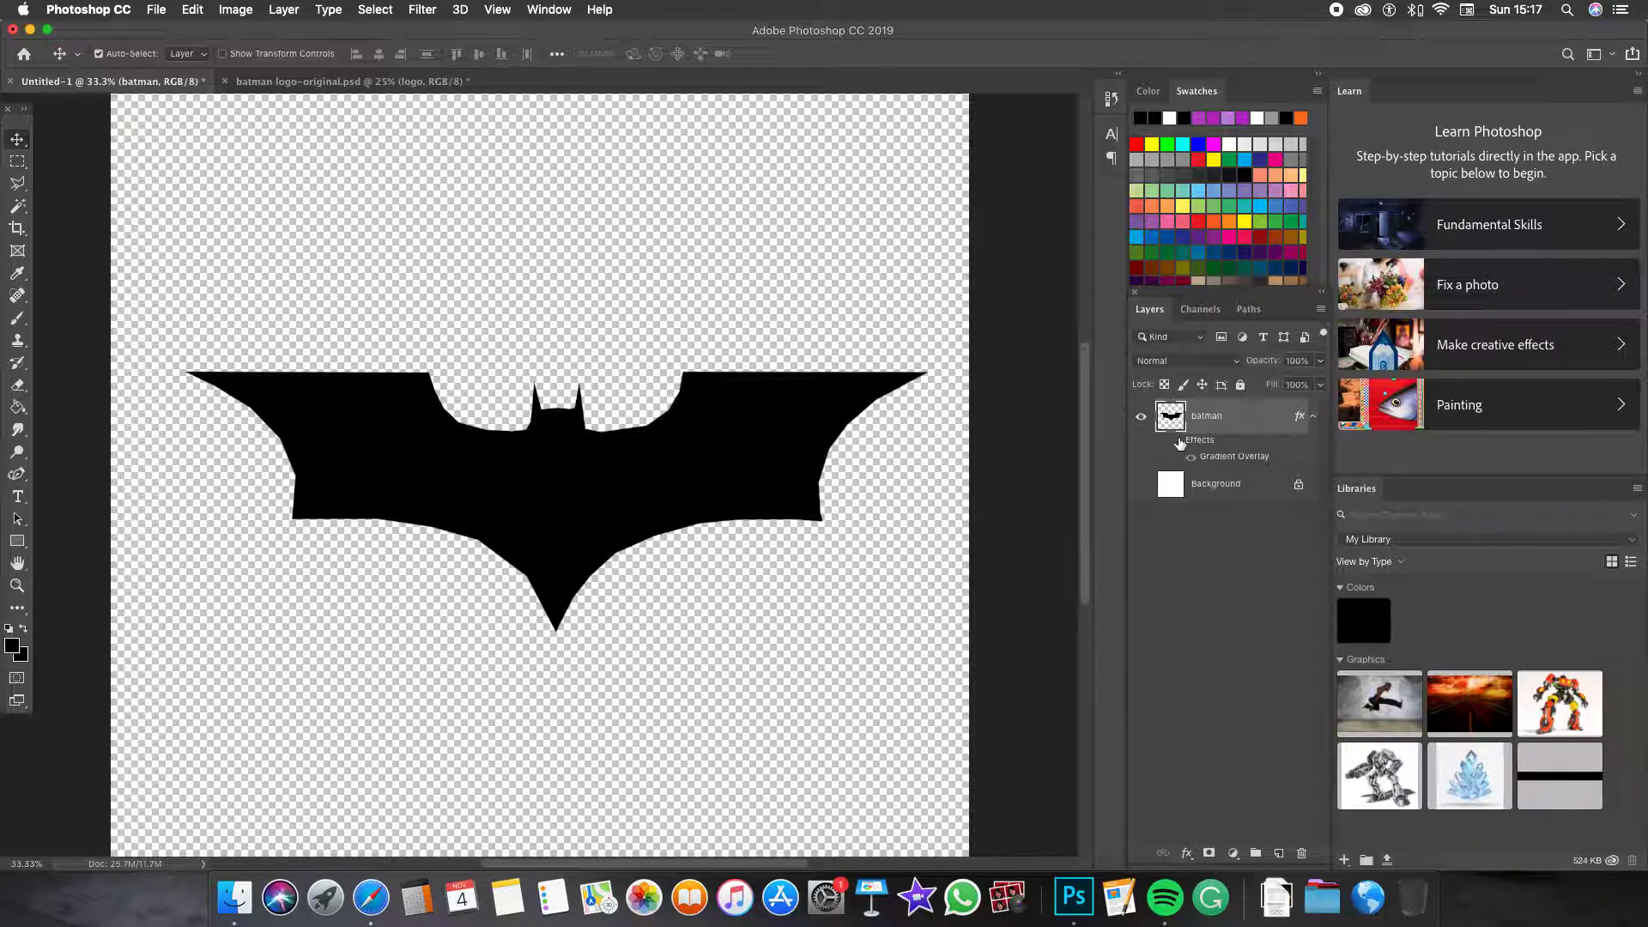
{"action": "left_click", "coordinate": [1178, 442]}
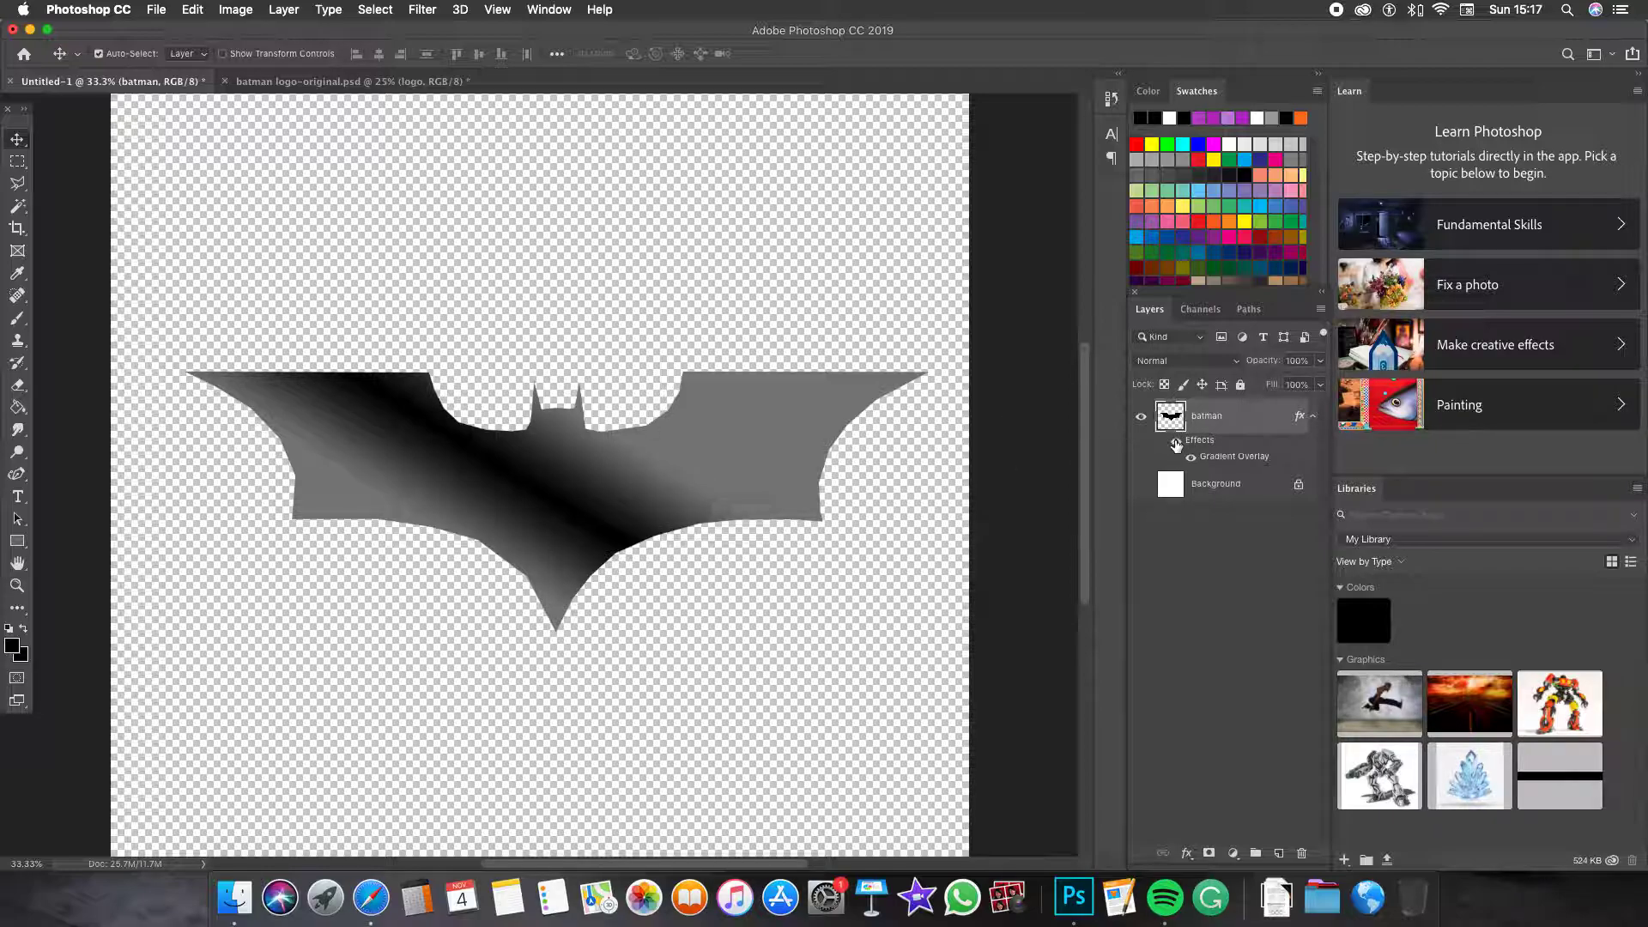
{"action": "left_click", "coordinate": [1177, 441]}
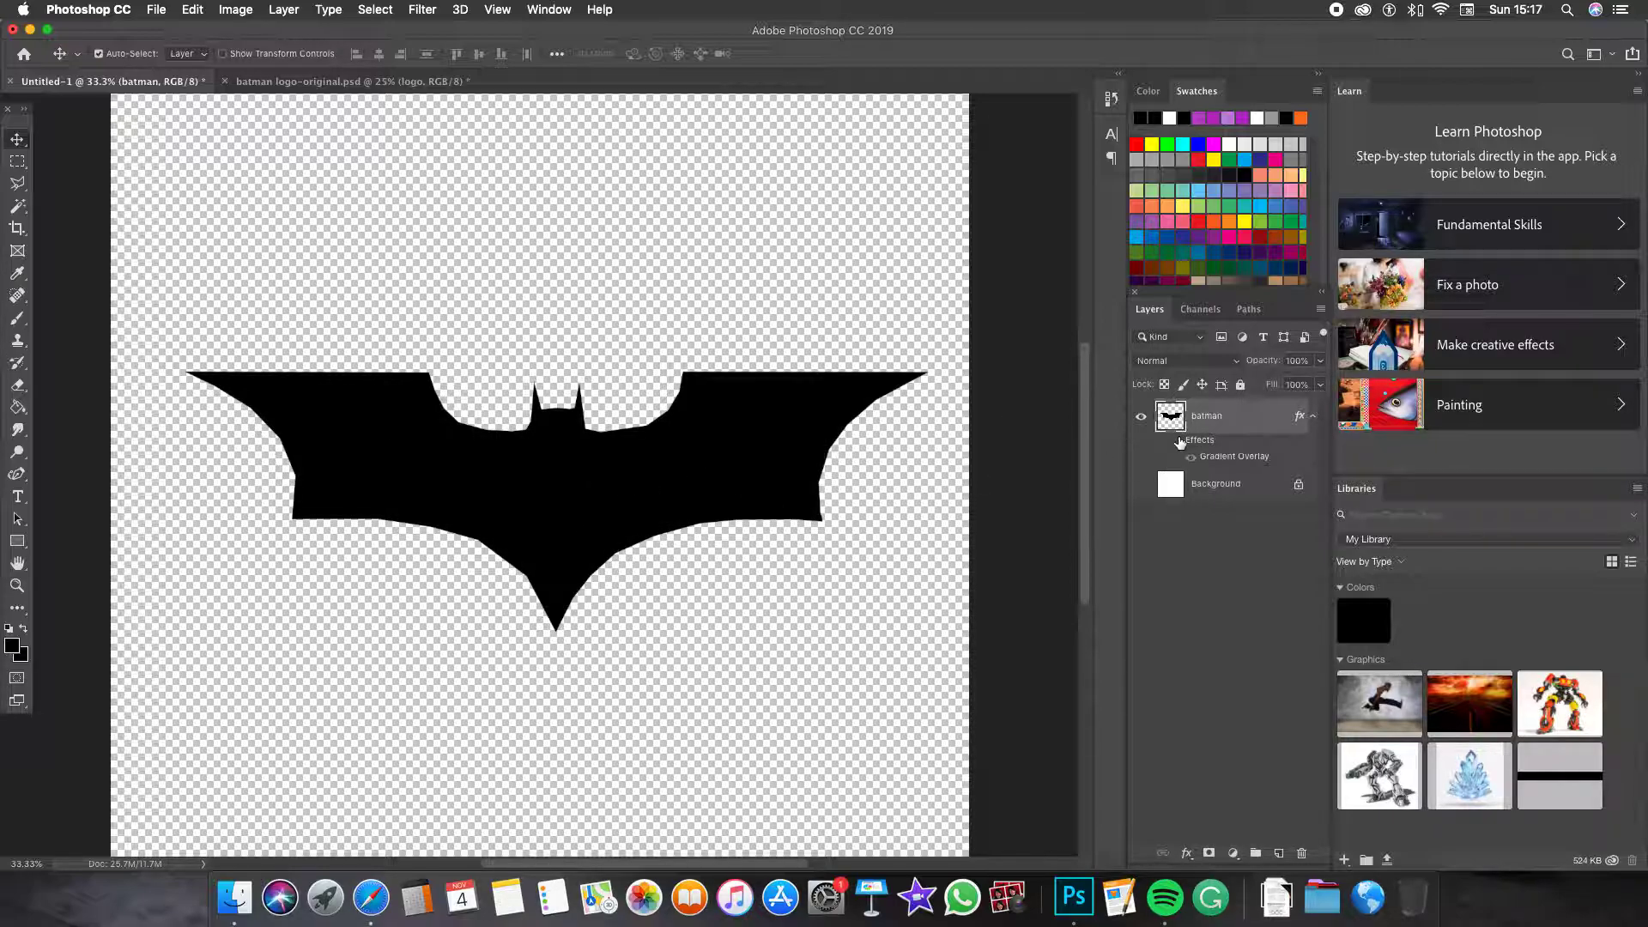
{"action": "left_click", "coordinate": [1177, 441]}
{"action": "left_click", "coordinate": [1312, 416]}
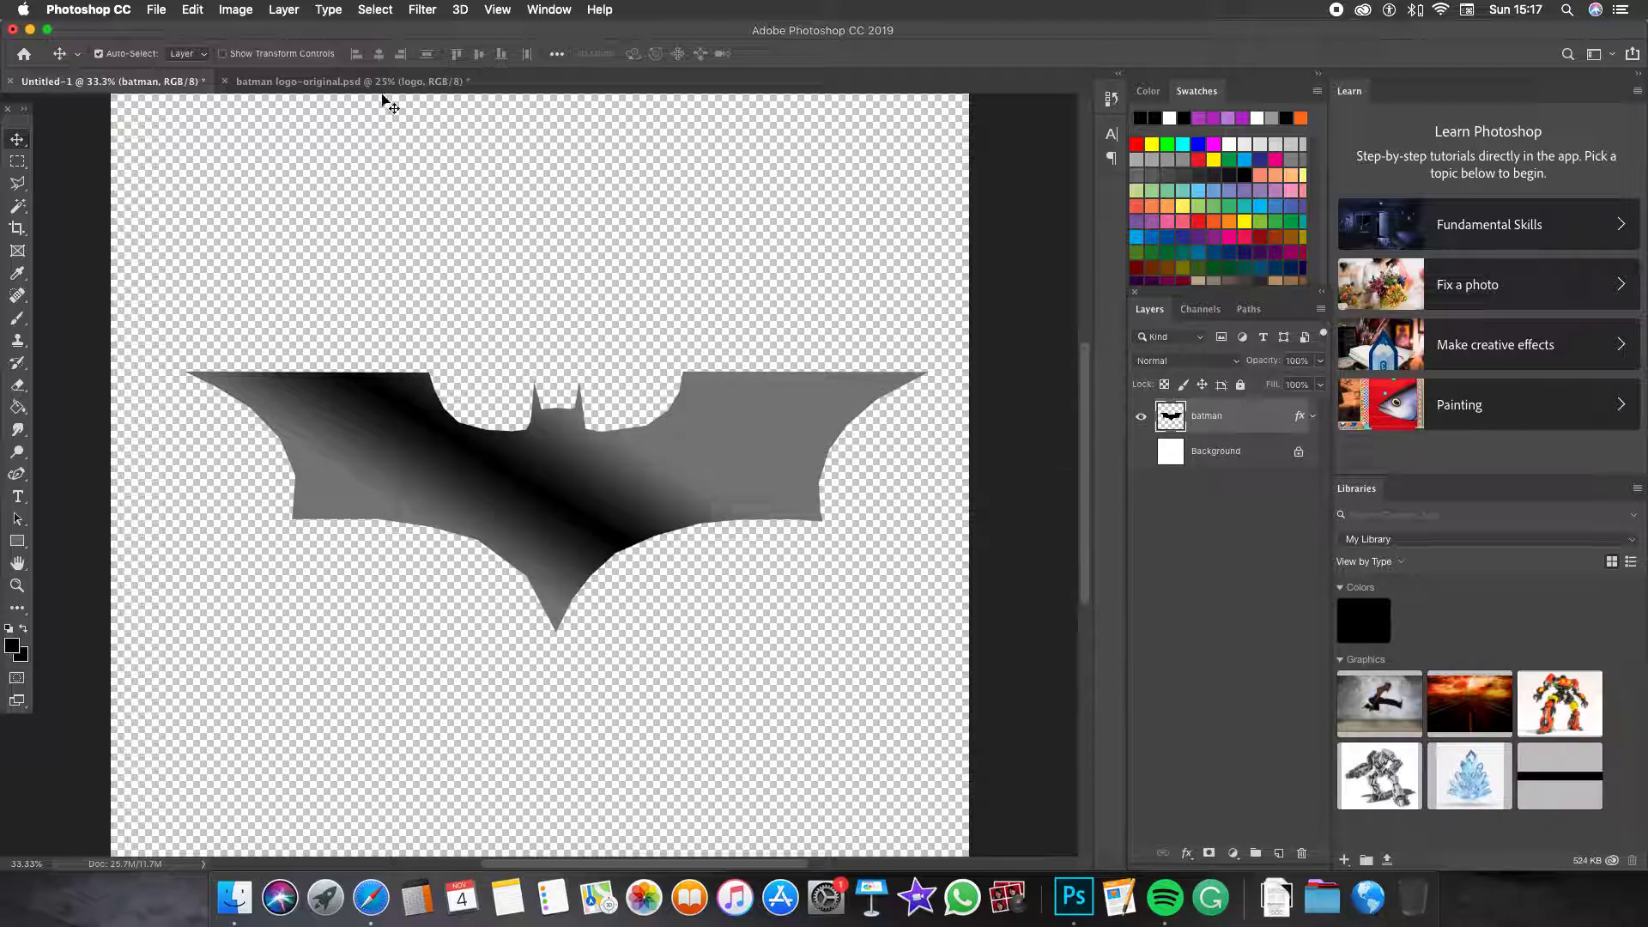
{"action": "left_click", "coordinate": [351, 81]}
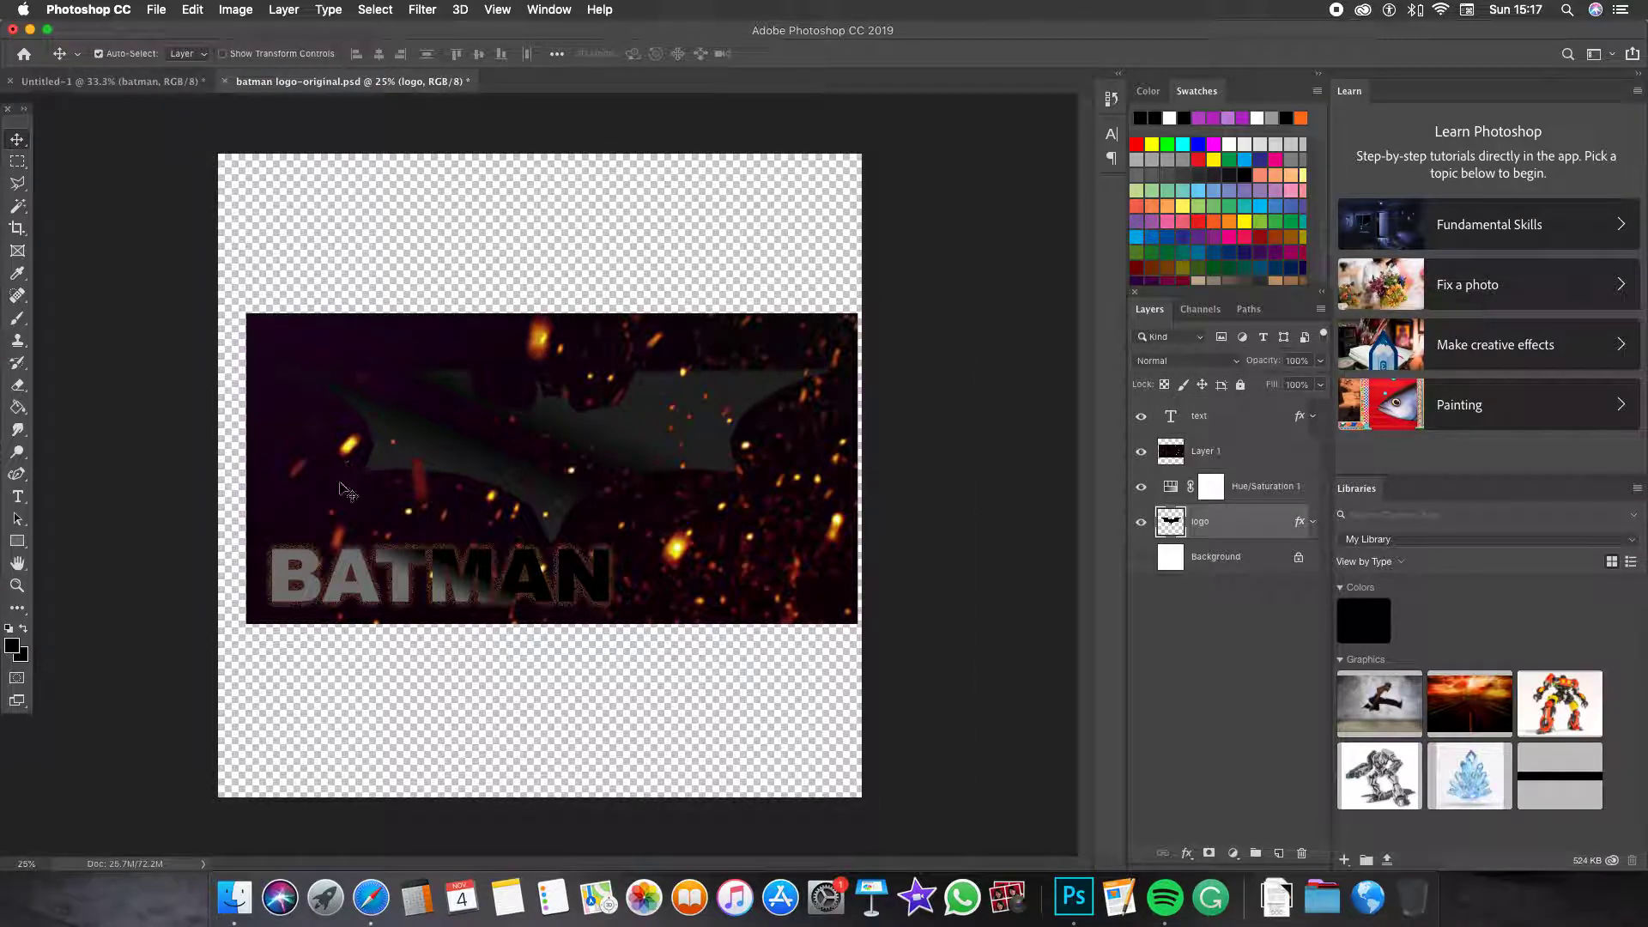
{"action": "left_click", "coordinate": [117, 83]}
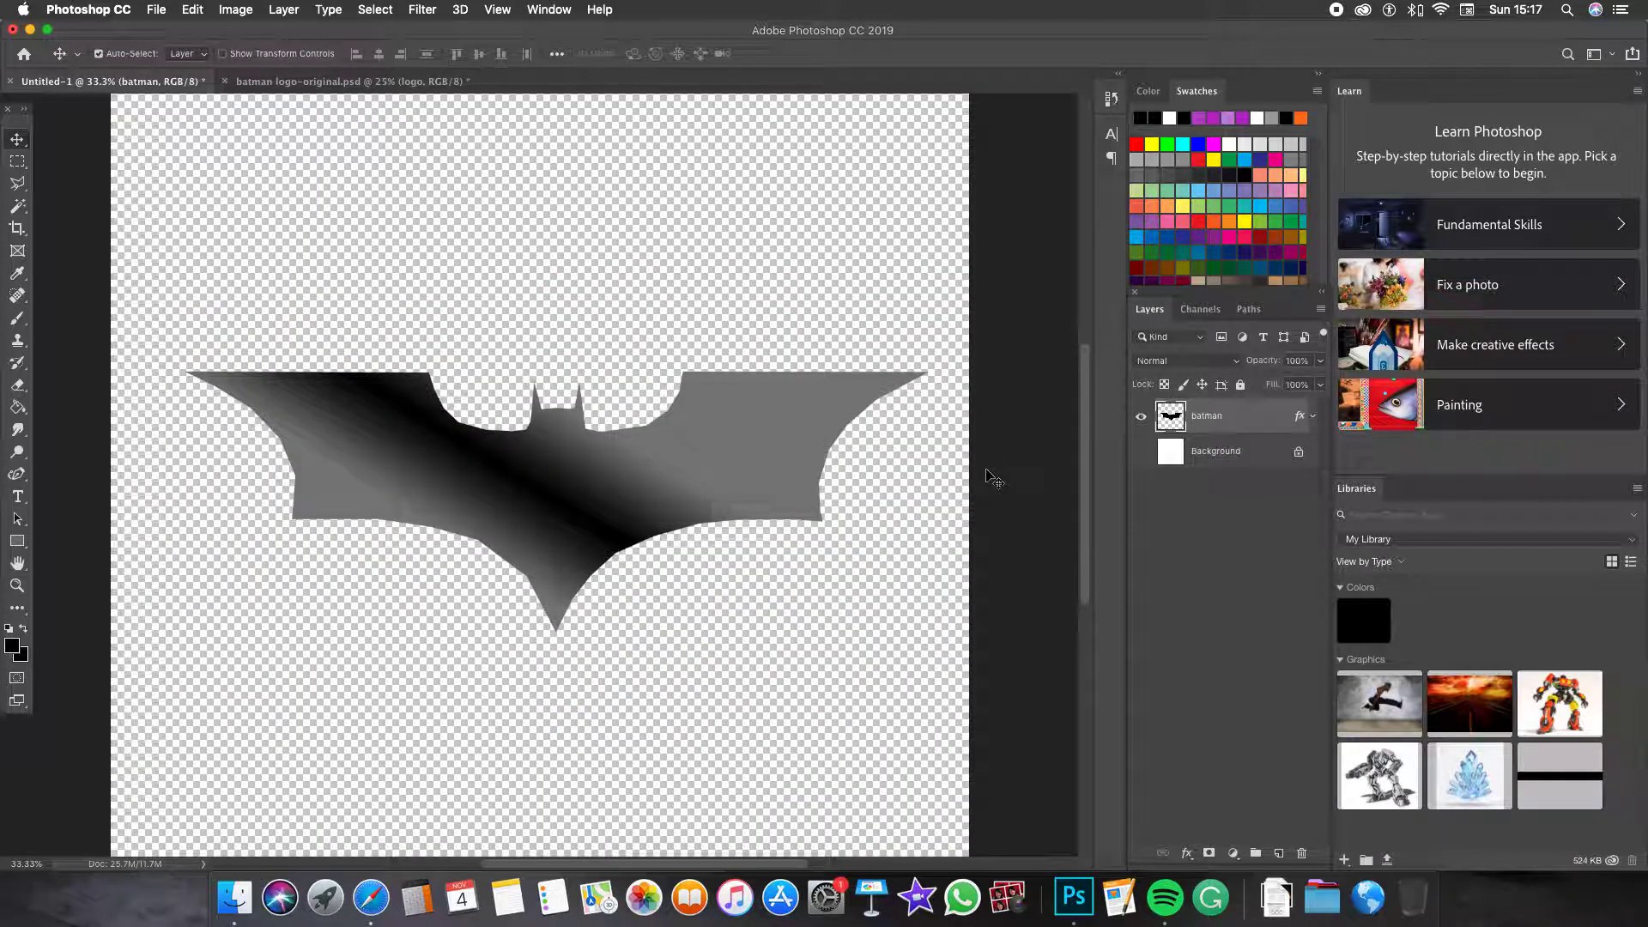
Toggle the Background layer's visibility in Untitled-1 and delete the Background layer
{"action": "left_click", "coordinate": [1142, 451]}
{"action": "left_click", "coordinate": [1139, 452]}
{"action": "left_click", "coordinate": [1138, 451]}
{"action": "left_click", "coordinate": [1138, 451]}
{"action": "left_click", "coordinate": [1212, 451]}
{"action": "key", "text": "Delete"}
Switch to batman logo-original.psd and select its Background layer
{"action": "left_click", "coordinate": [284, 82]}
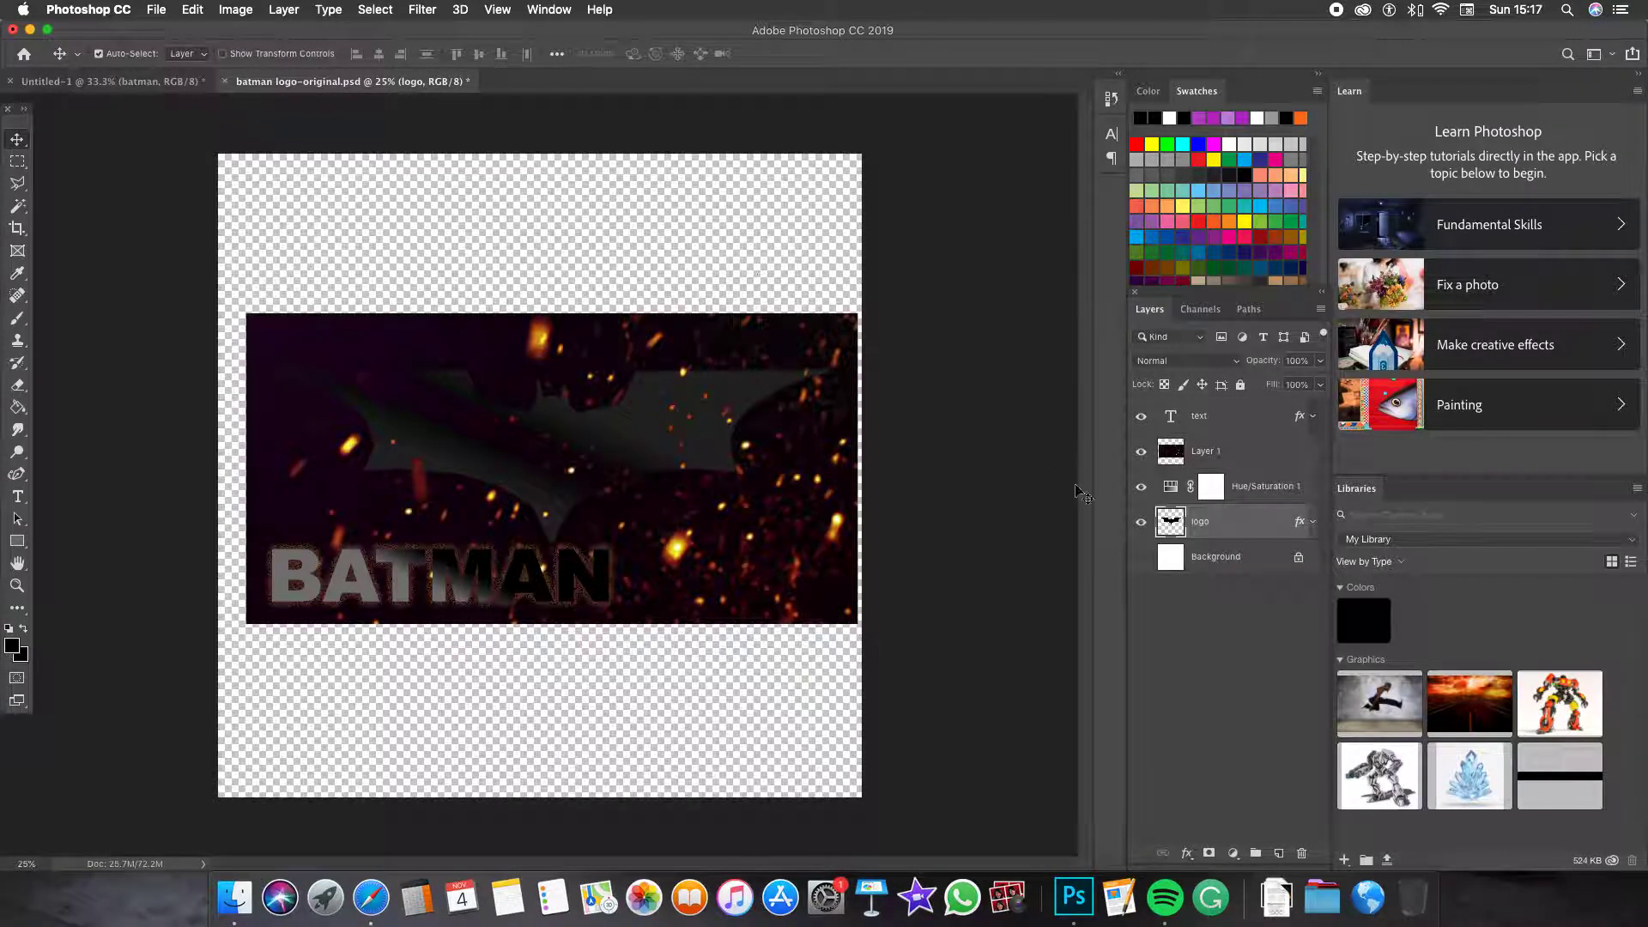
{"action": "left_click", "coordinate": [1193, 563]}
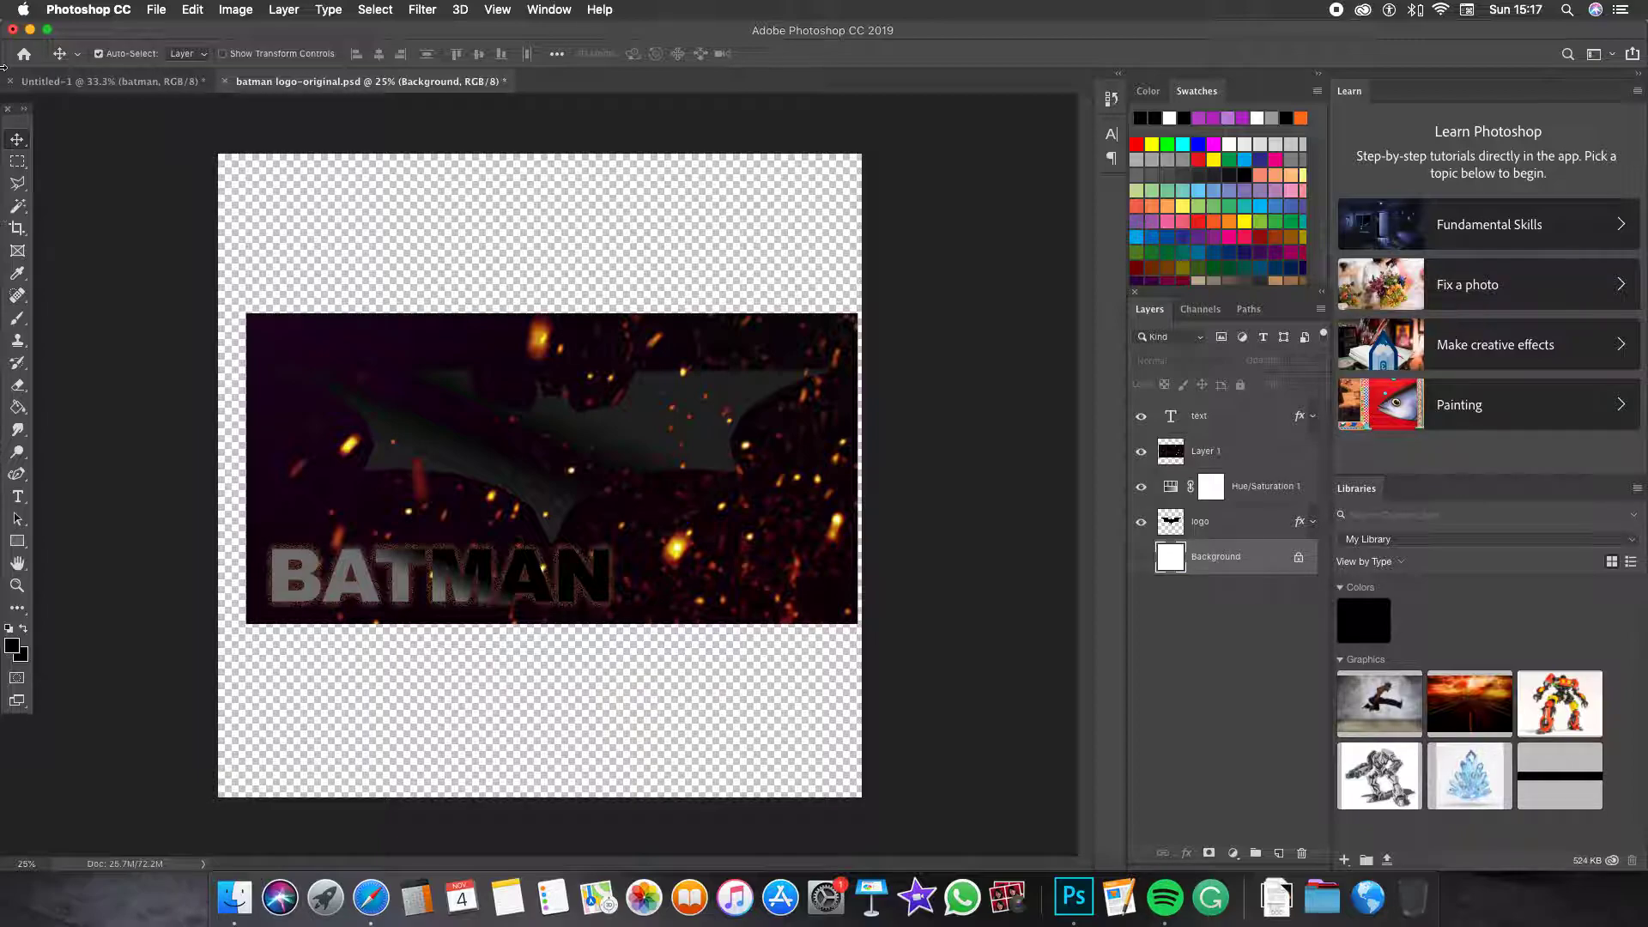
Return to Untitled-1 and review the batman layer's effects and the gradient-styled bat shape on the canvas
{"action": "left_click", "coordinate": [112, 81]}
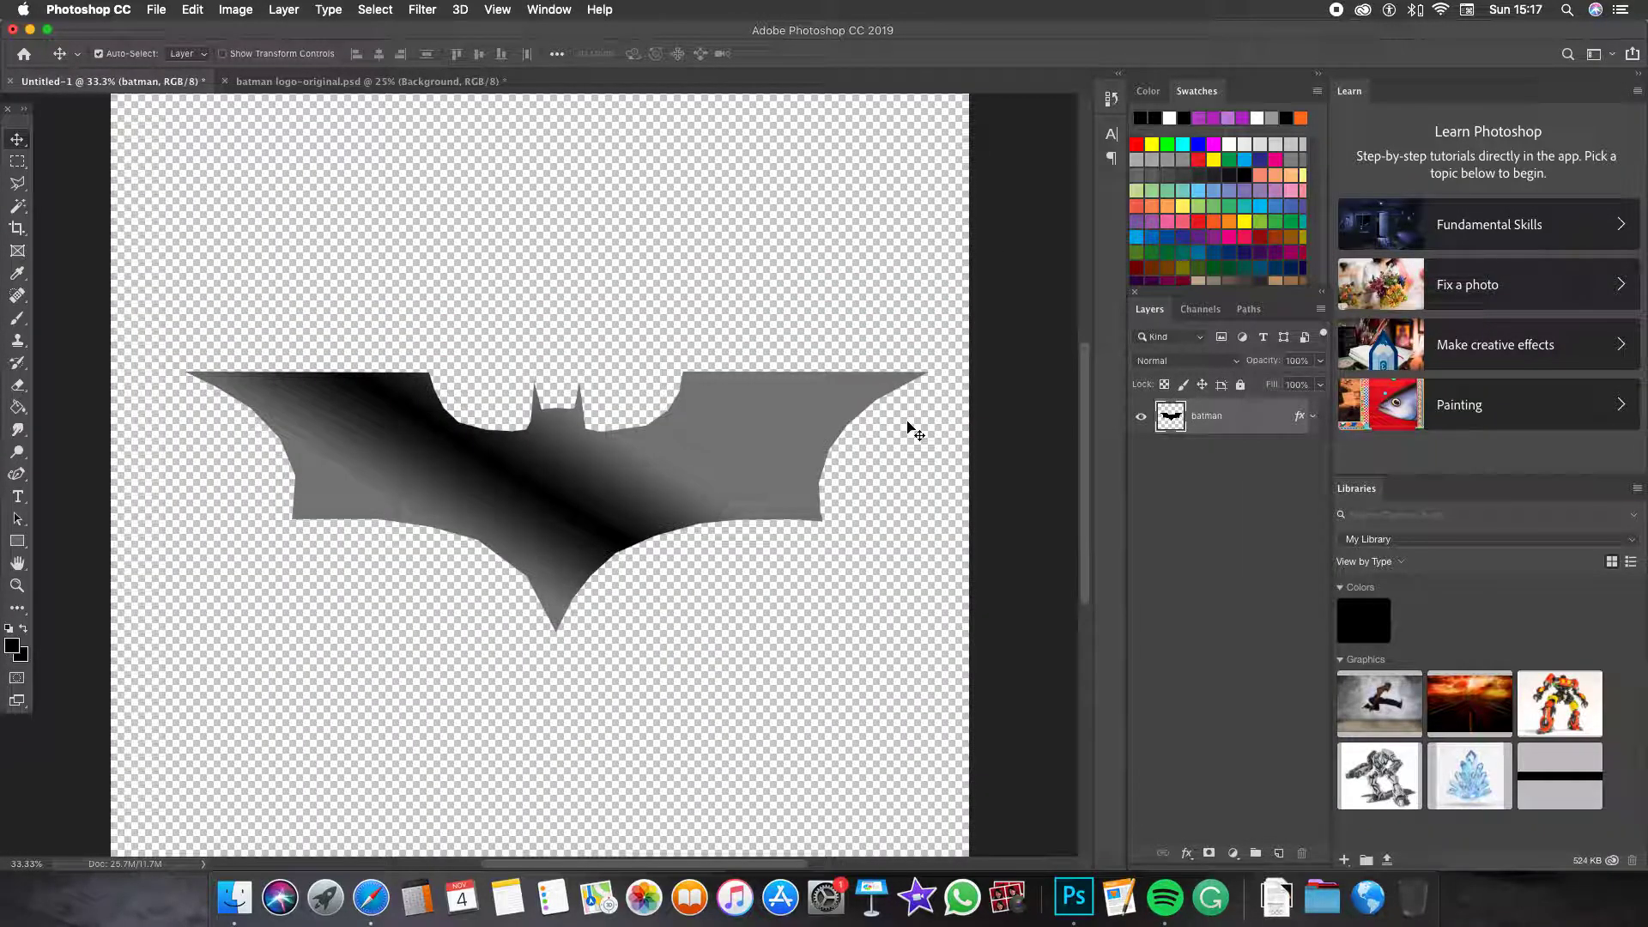
{"action": "left_click", "coordinate": [1311, 417]}
{"action": "left_click", "coordinate": [1311, 418]}
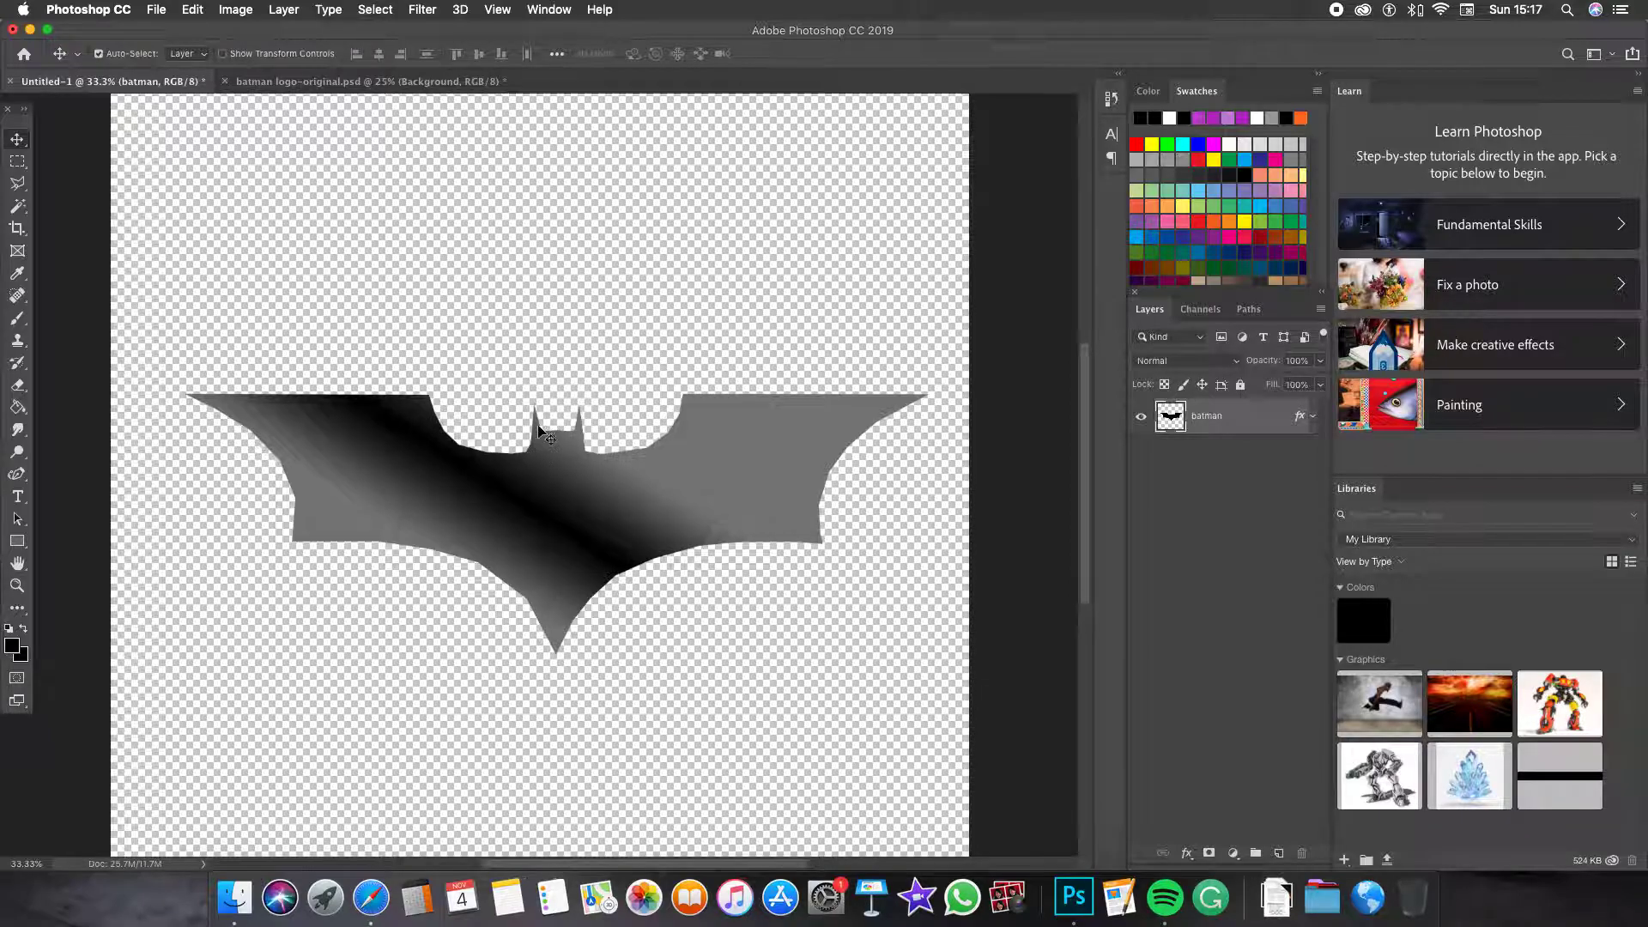
{"action": "scroll", "coordinate": [637, 386], "scroll_direction": "up", "scroll_amount": 3}
{"action": "scroll", "coordinate": [635, 388], "scroll_direction": "down", "scroll_amount": 3}
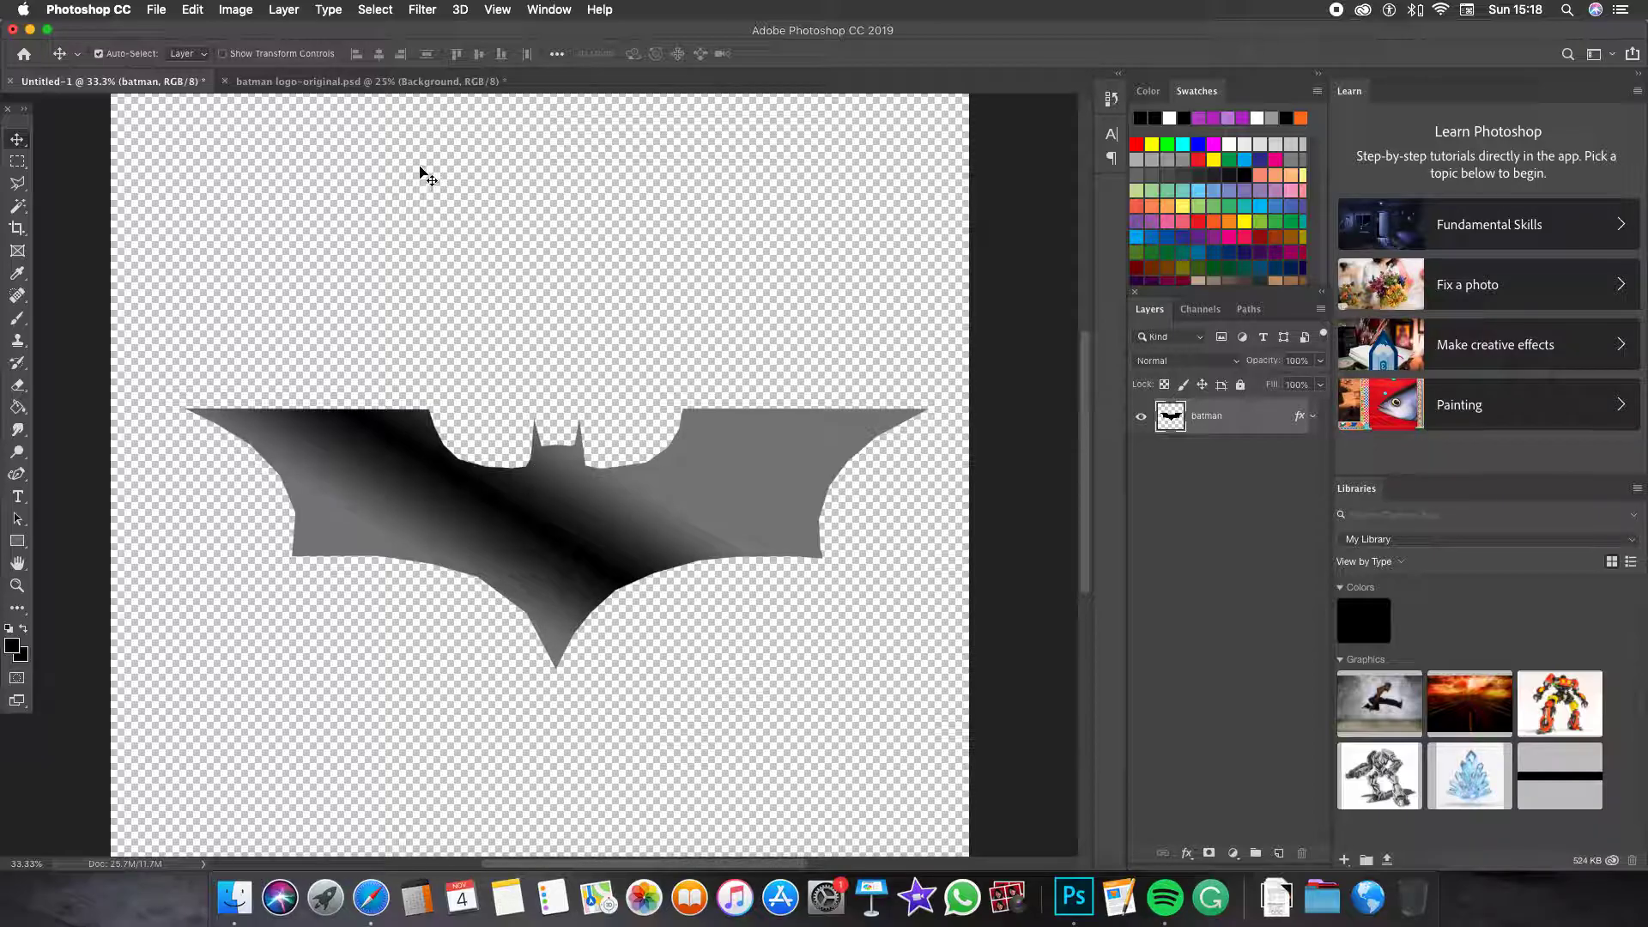
Toggle the text, Layer 1 and Hue/Saturation 1 layers in batman logo-original.psd to examine their contributions, and return to Untitled-1
{"action": "left_click", "coordinate": [367, 82]}
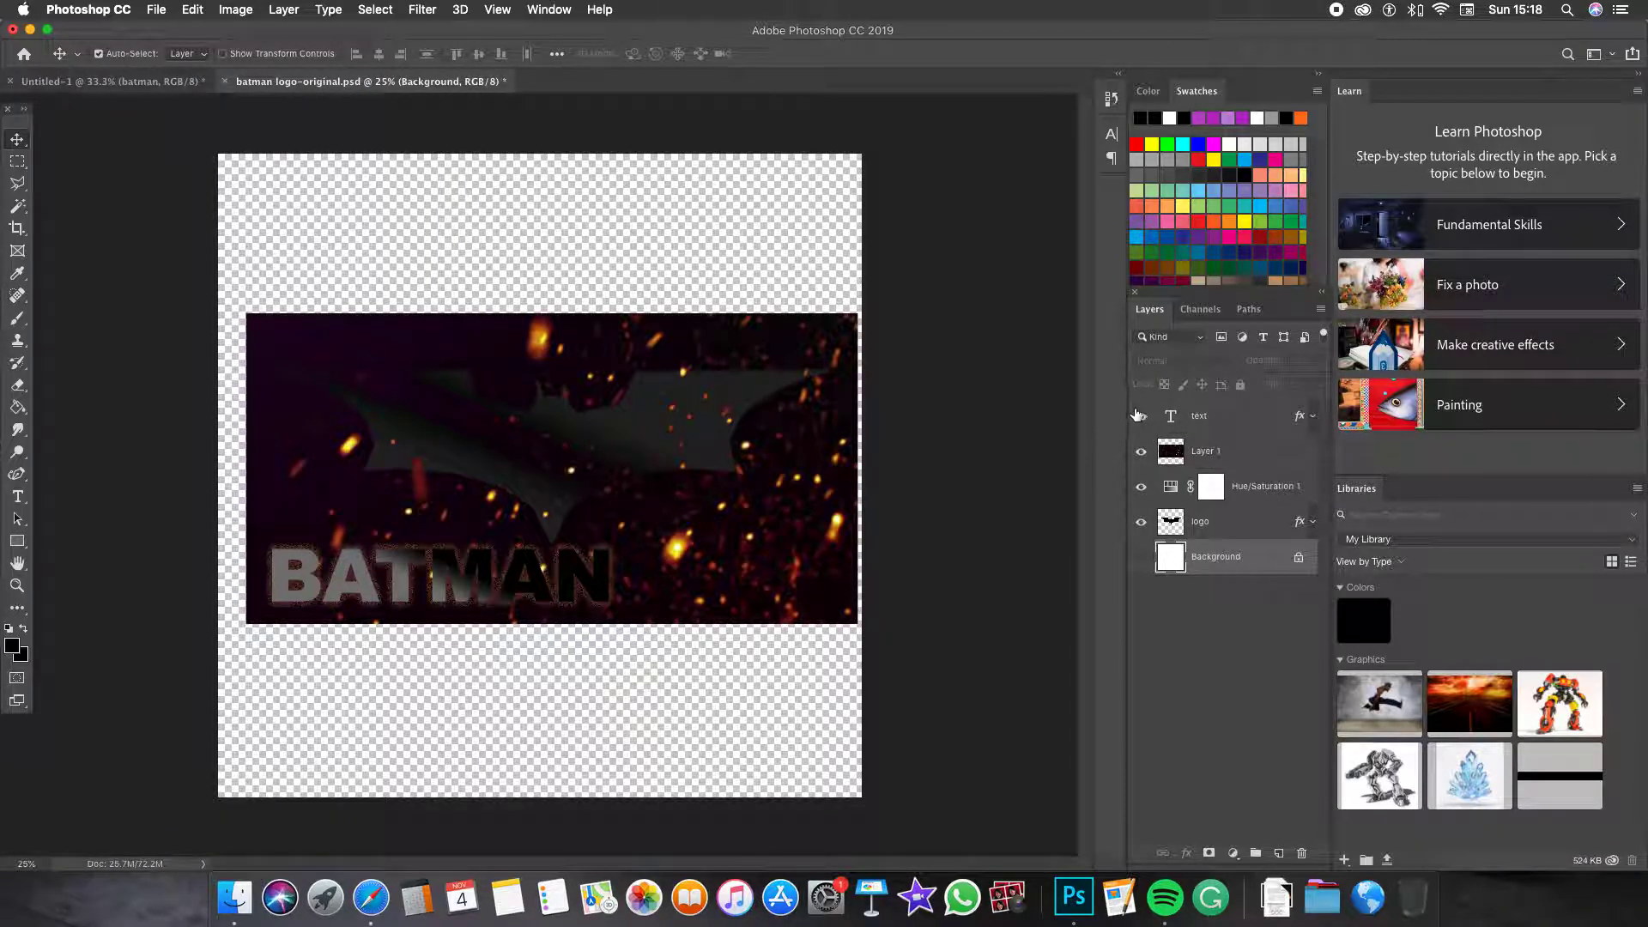
{"action": "left_click", "coordinate": [1141, 489]}
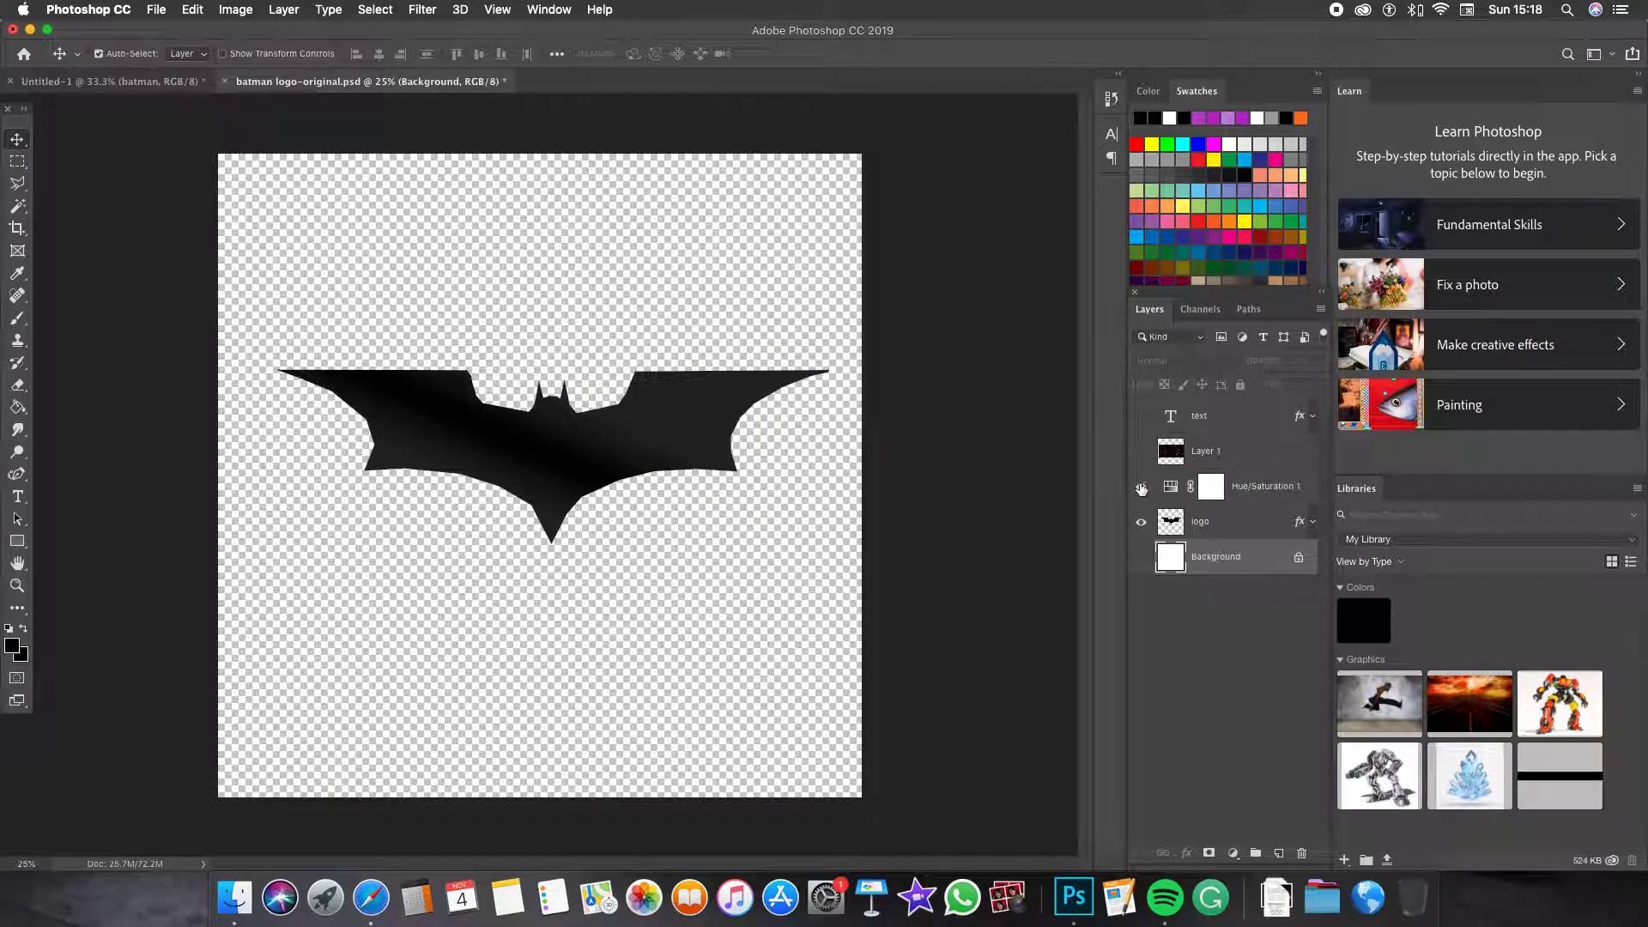
{"action": "left_click", "coordinate": [1142, 489]}
{"action": "left_click", "coordinate": [1142, 491]}
{"action": "left_click", "coordinate": [1142, 452]}
{"action": "left_click", "coordinate": [1143, 419]}
{"action": "left_click", "coordinate": [1144, 423]}
{"action": "left_click", "coordinate": [1144, 422]}
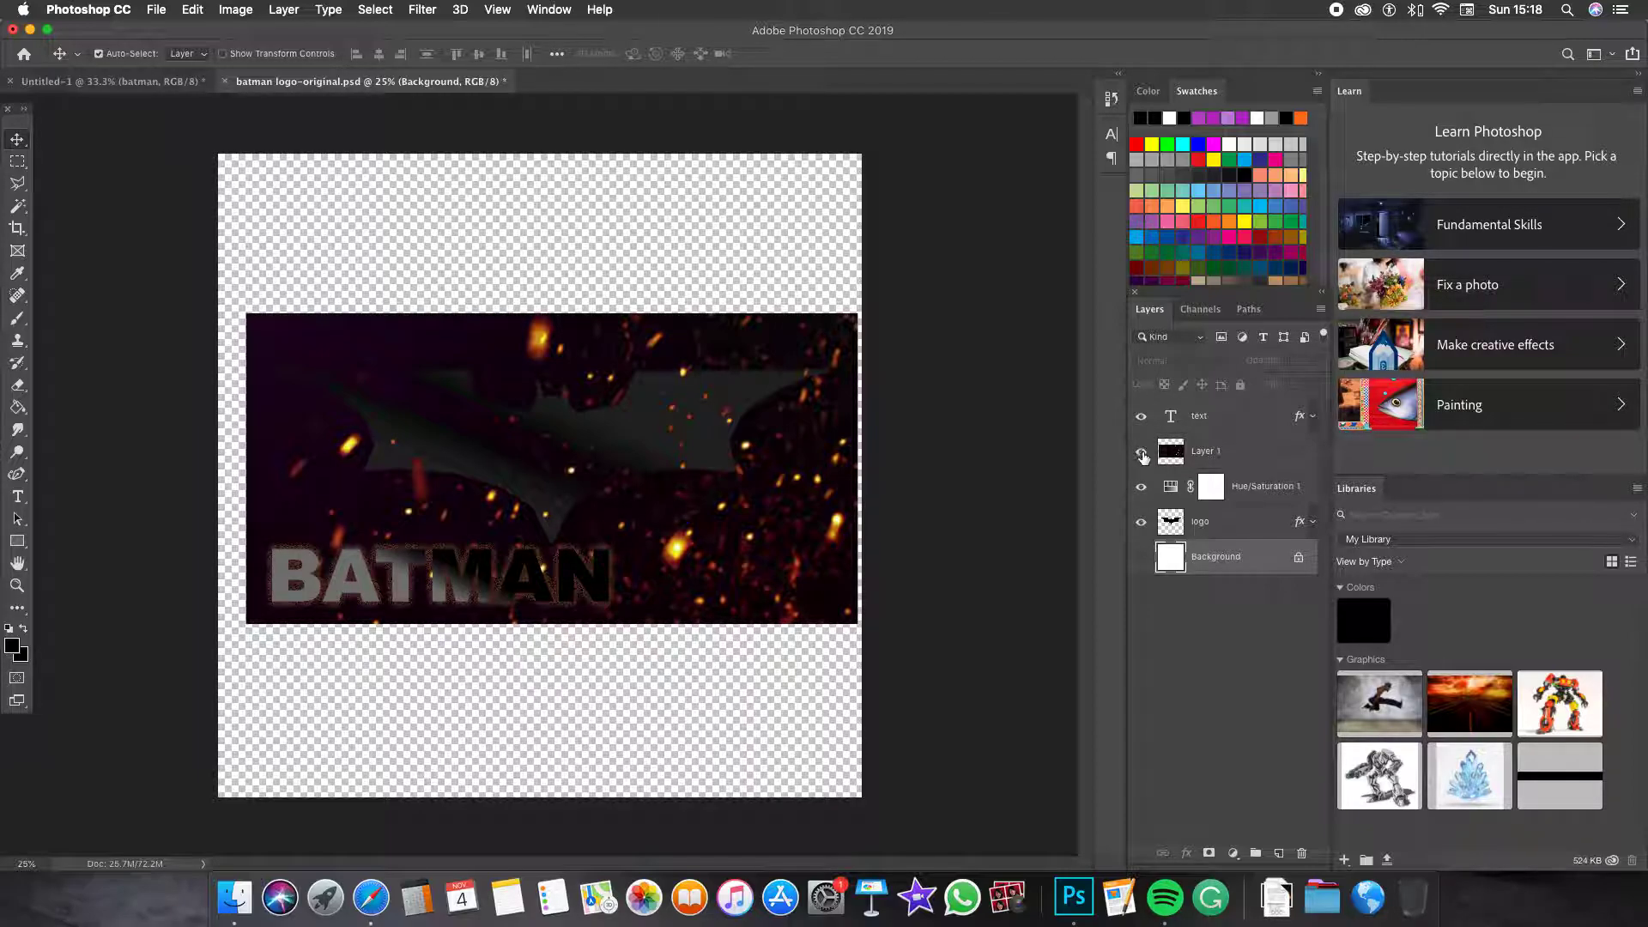
{"action": "left_click", "coordinate": [1141, 417]}
{"action": "left_click", "coordinate": [1141, 417]}
{"action": "left_click", "coordinate": [137, 81]}
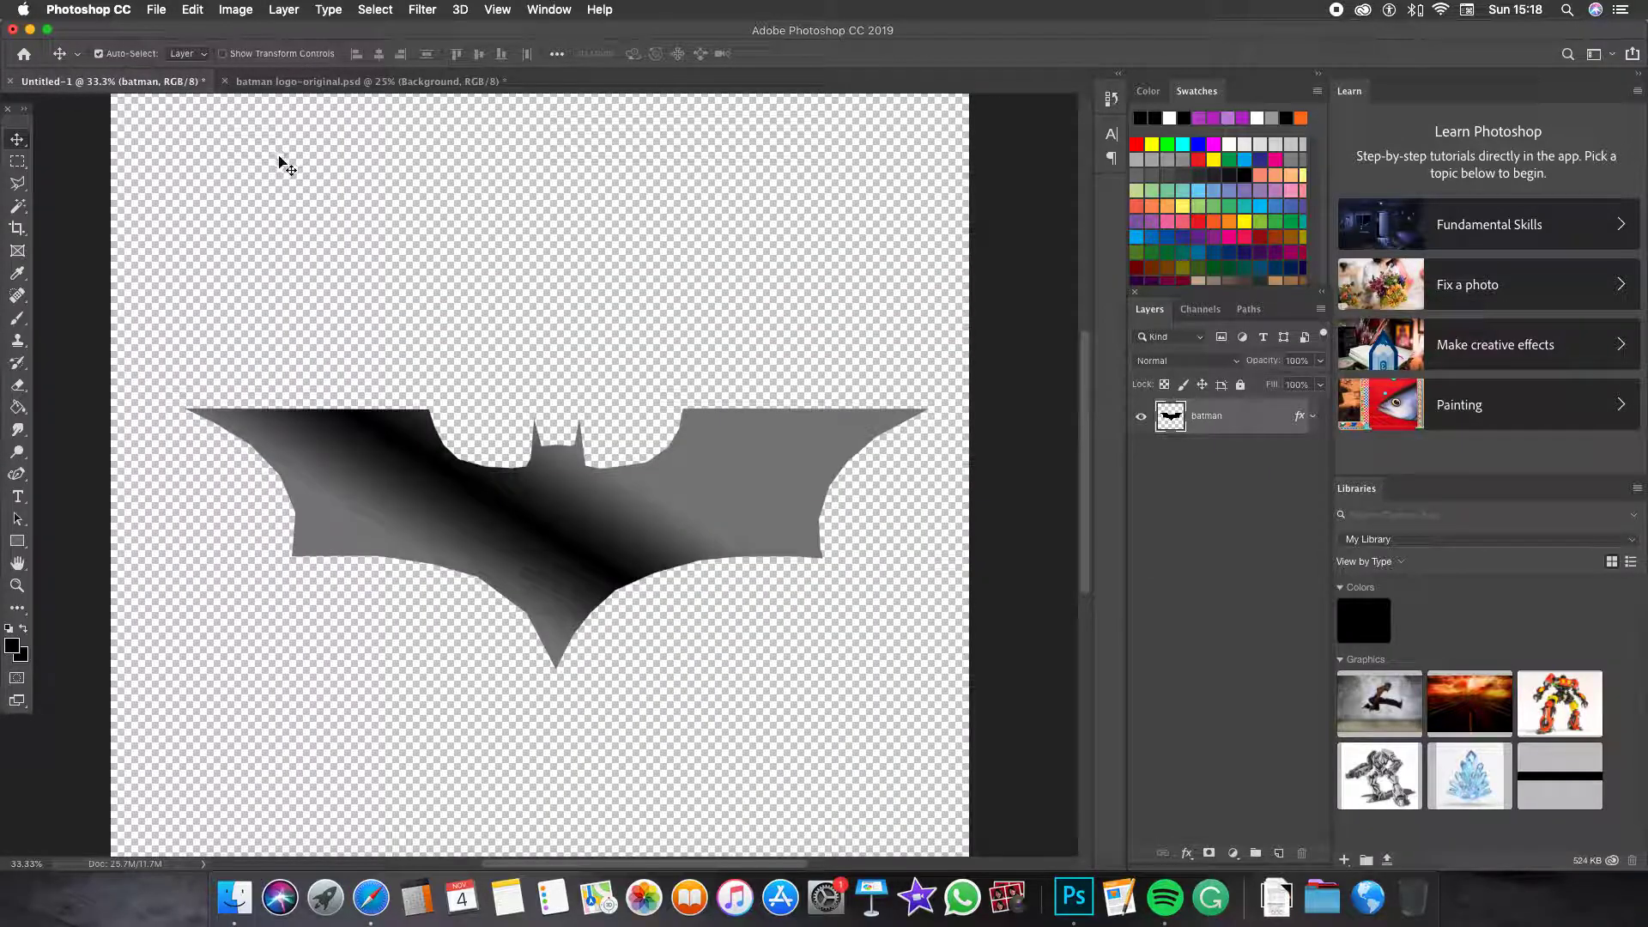
{"action": "key", "text": "super+0"}
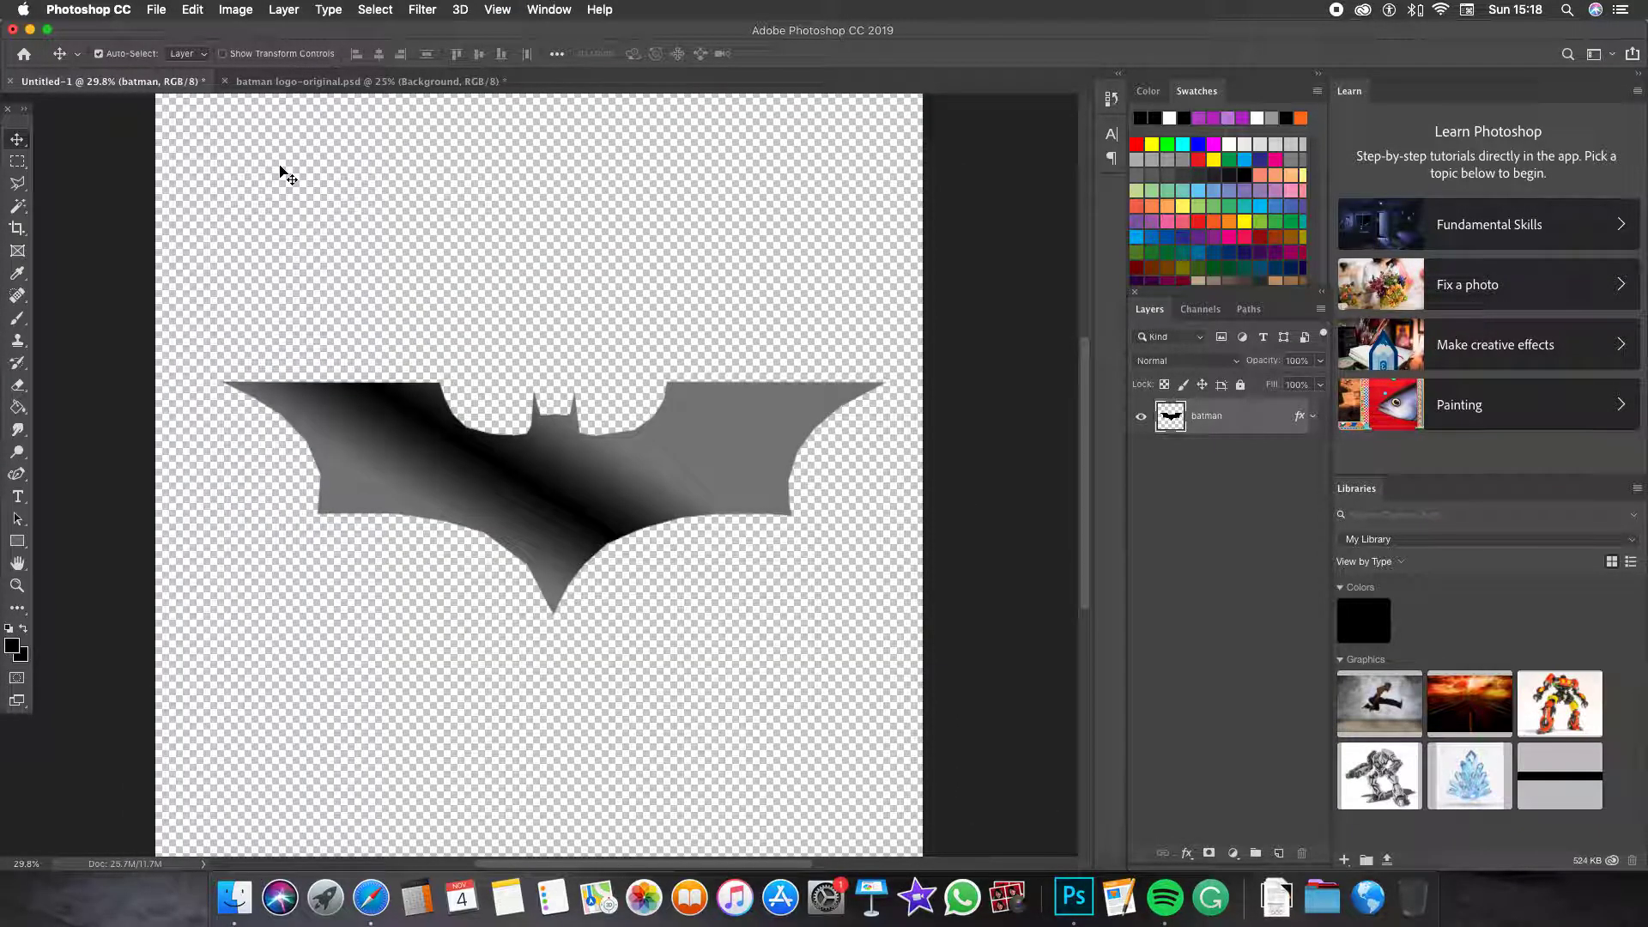